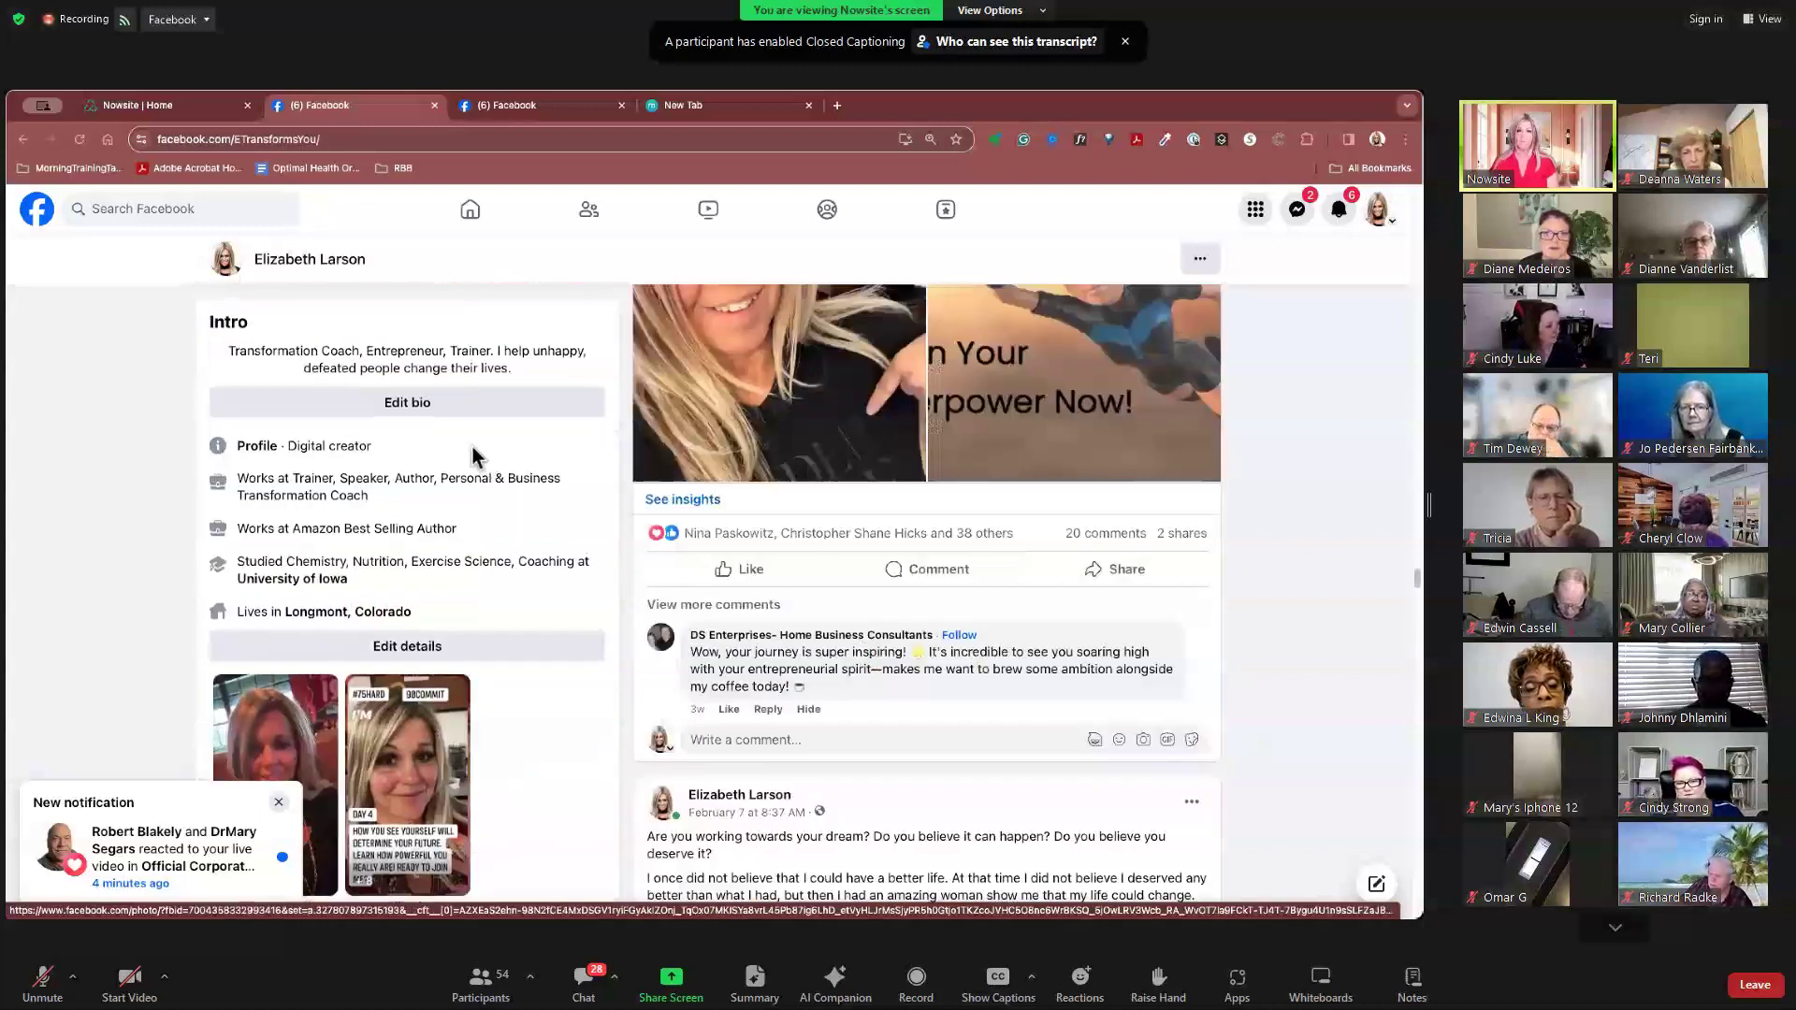
Step: Switch to the Nowsite social post creator and try the Caption my Image, Caption my Video and Short Text-Only Post types
scroll(926, 561, "down", 3)
left_click(164, 106)
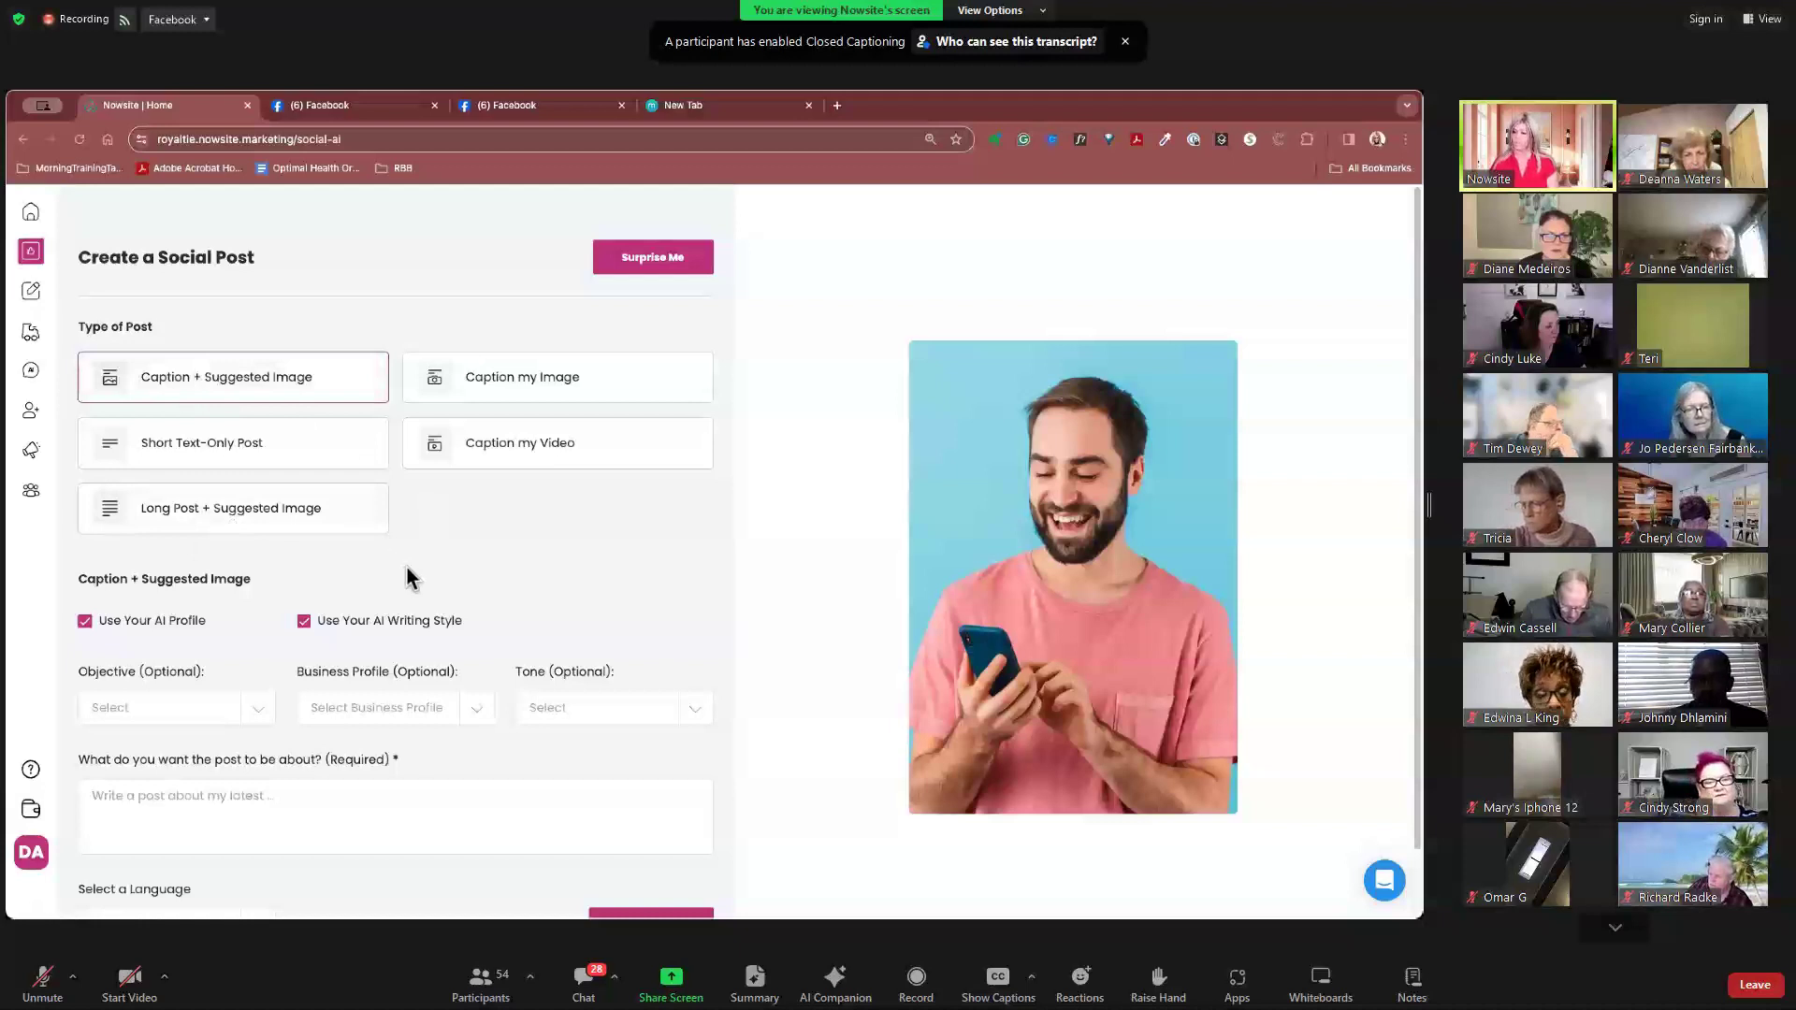
left_click(572, 393)
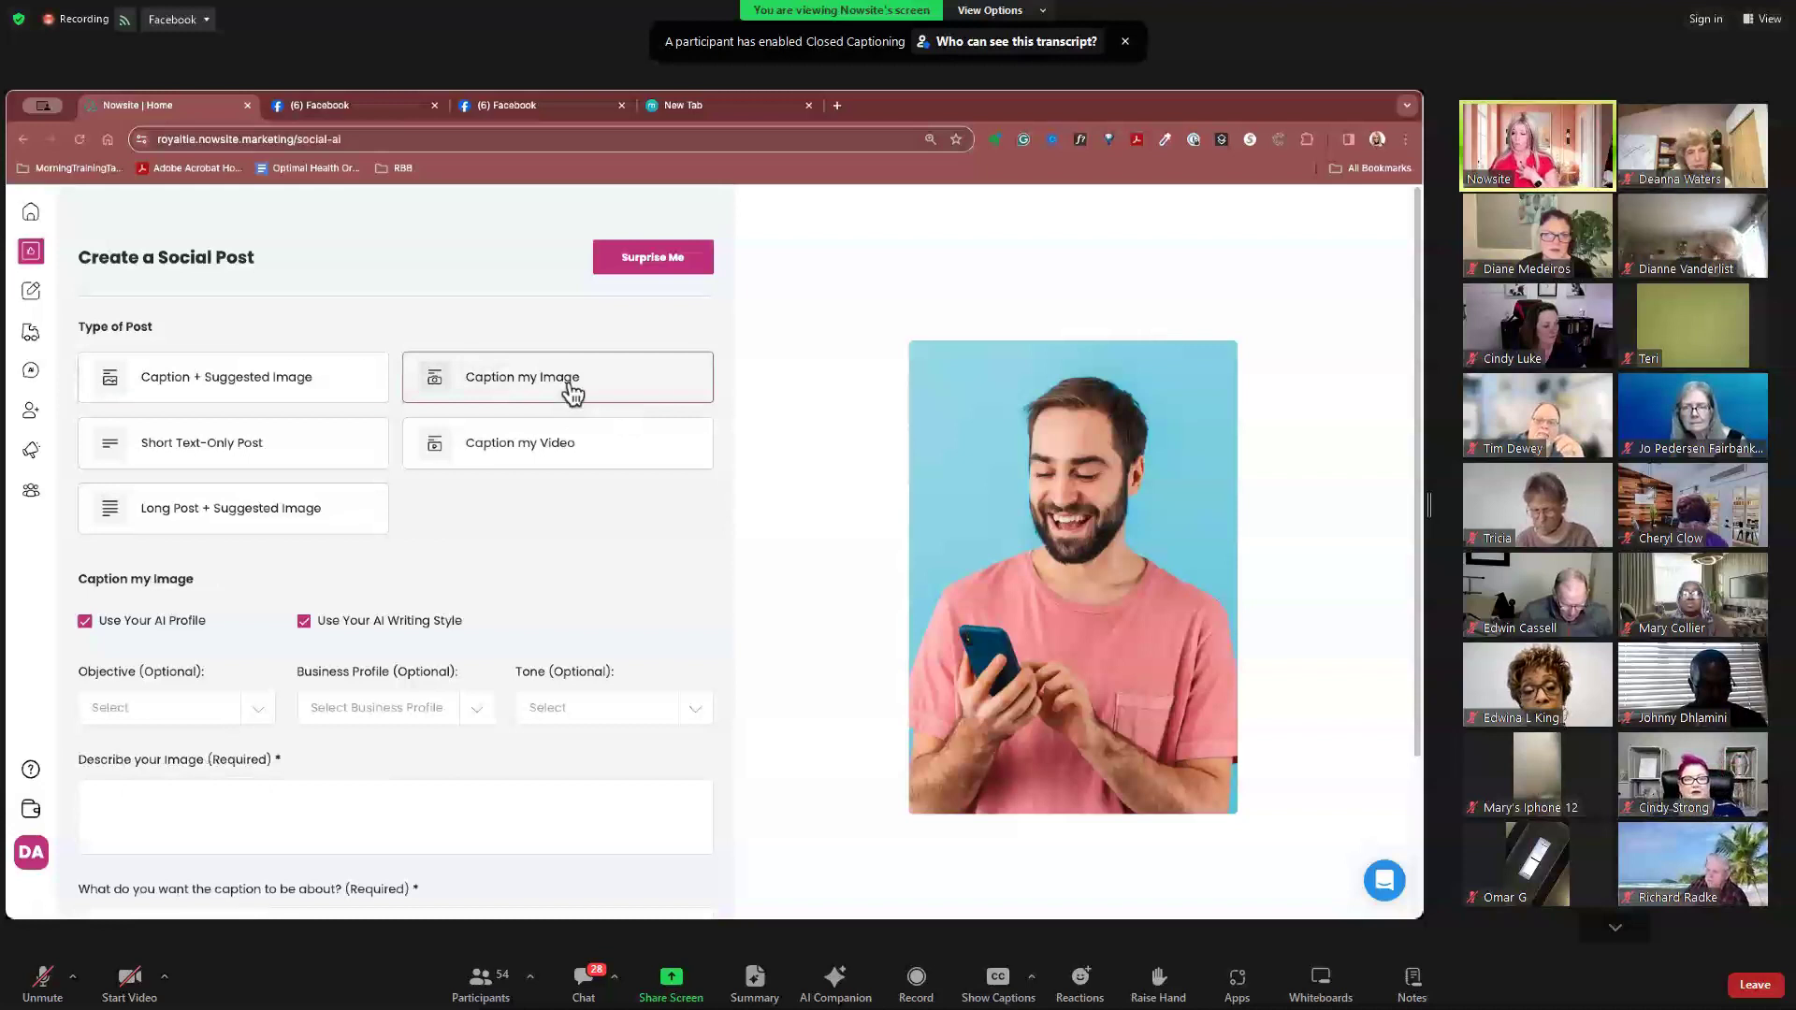
left_click(544, 458)
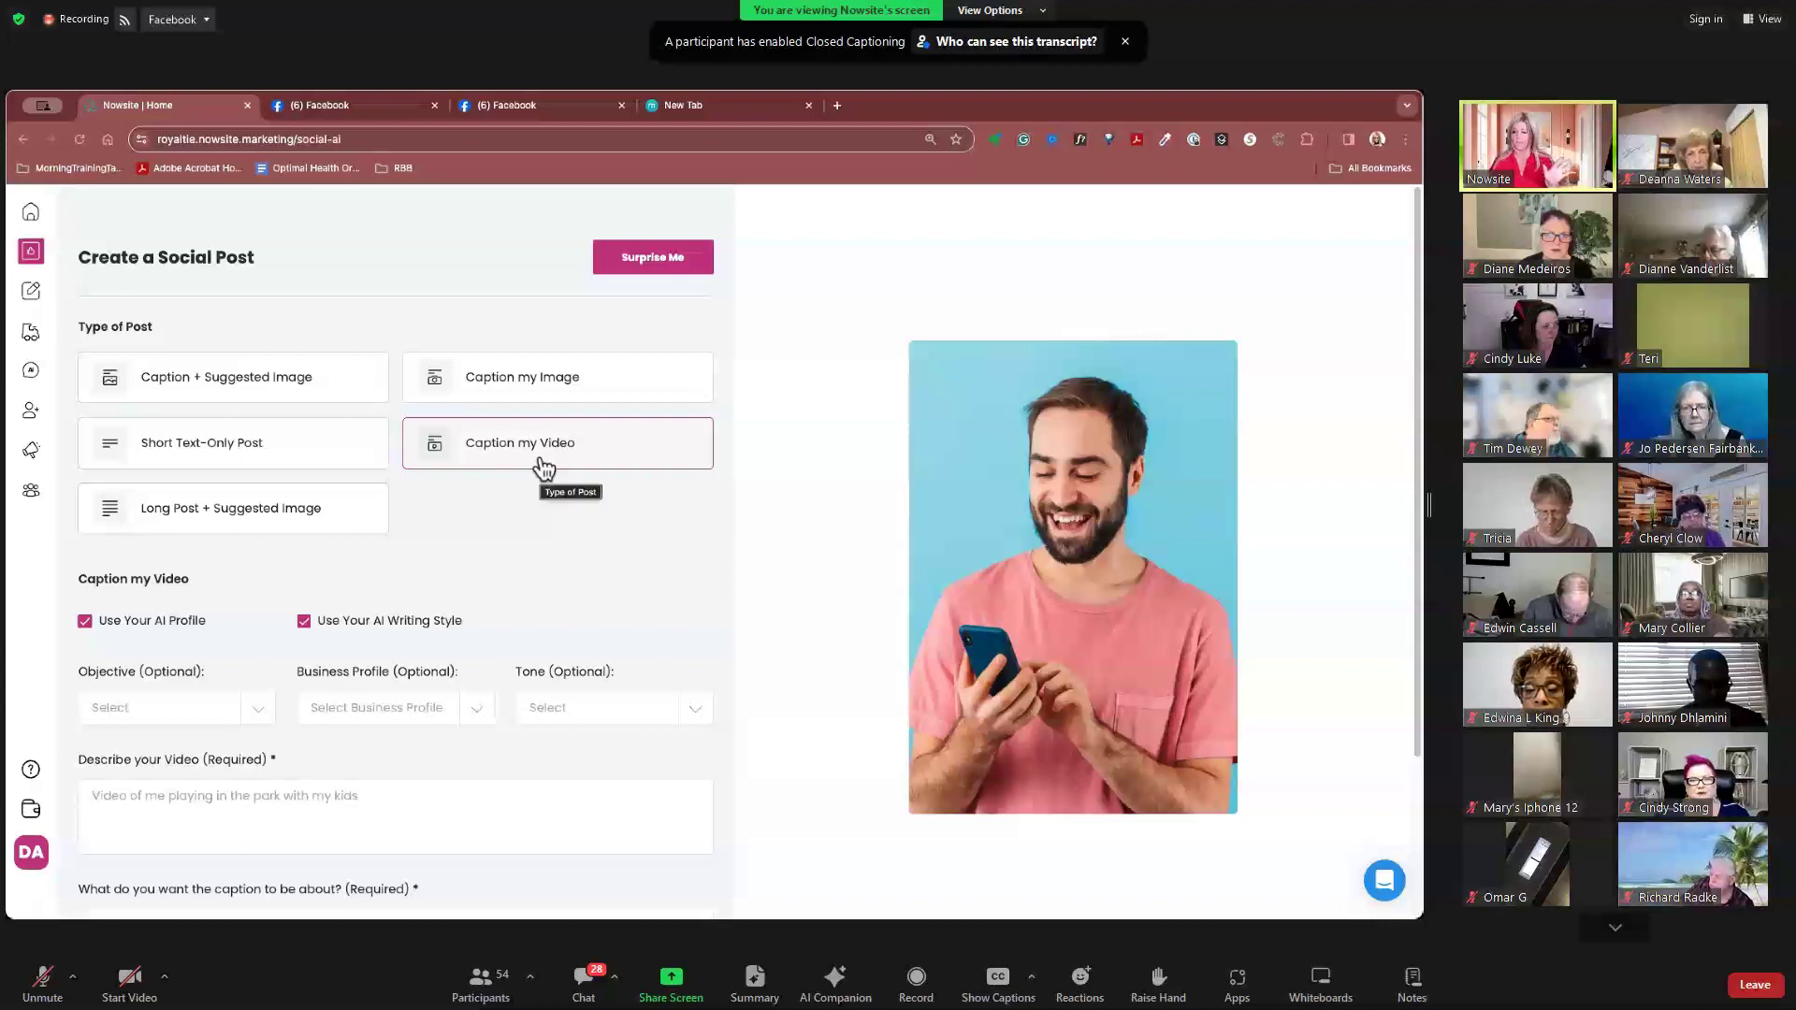
left_click(300, 462)
Step: Switch to the Facebook profile and examine the earlier video, text-background and photo posts as examples
left_click(379, 108)
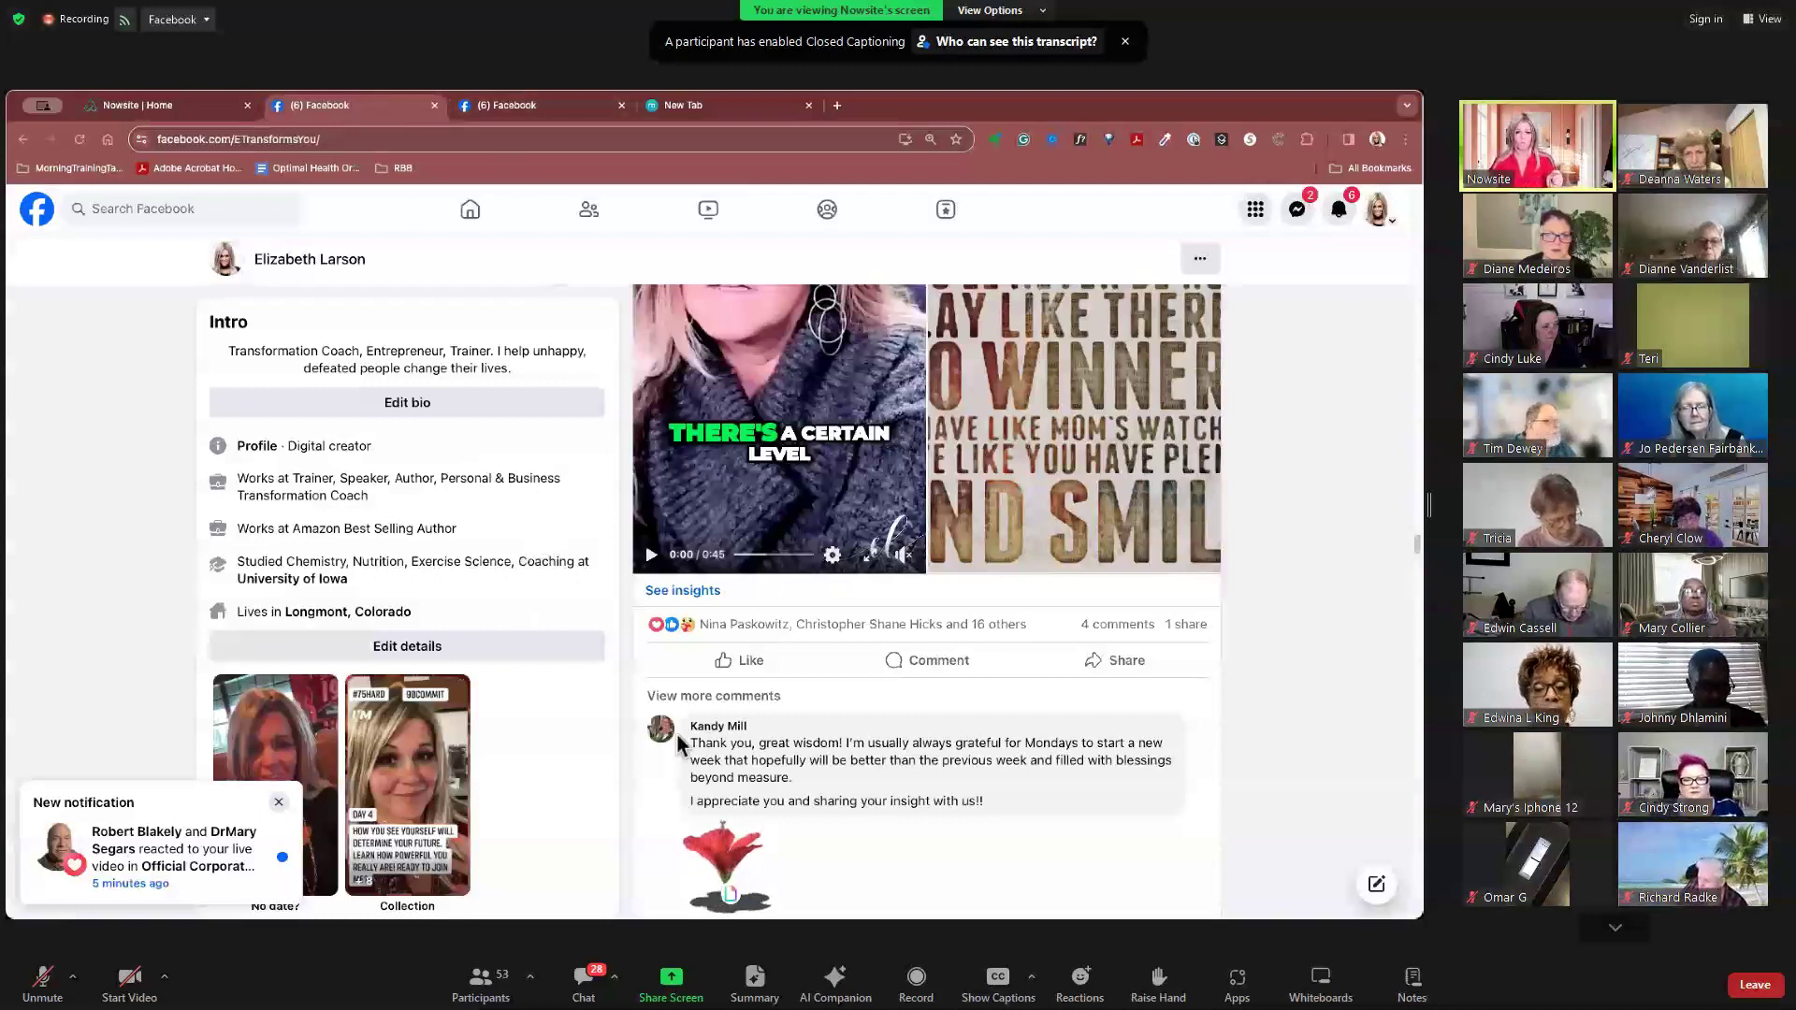
scroll(699, 857, "down", 8)
scroll(698, 857, "down", 1)
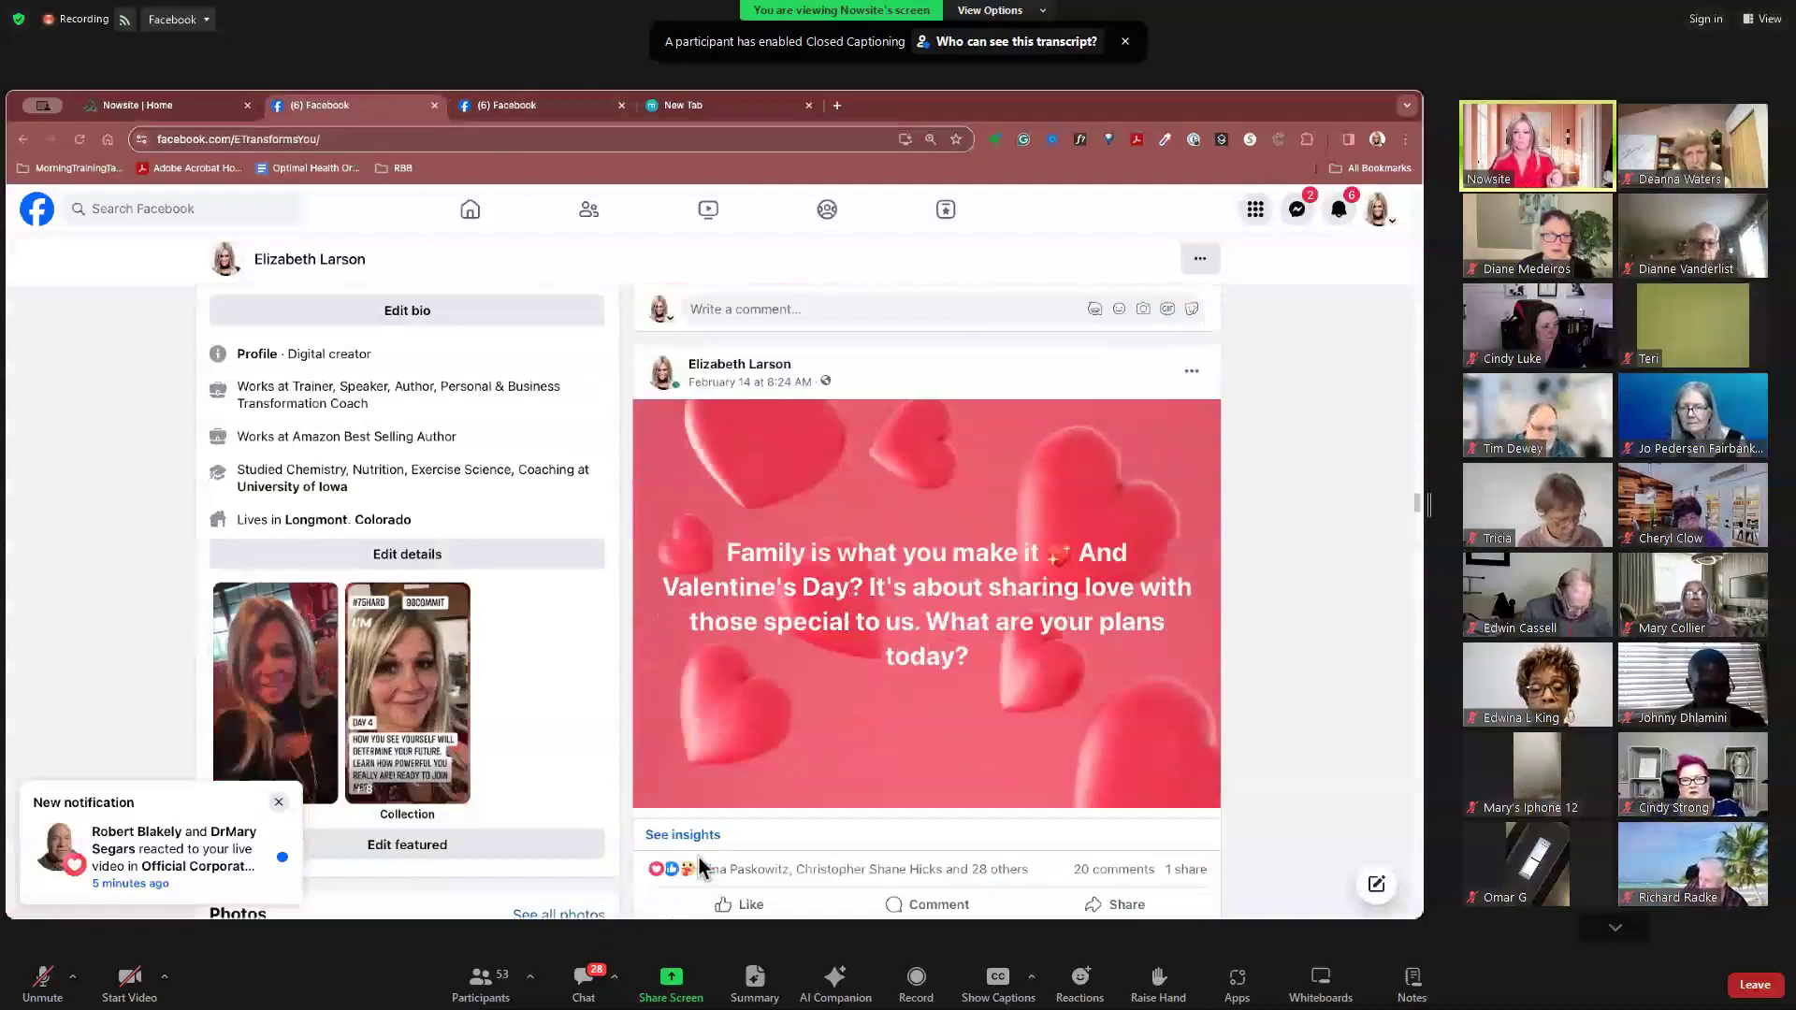
scroll(699, 857, "up", 5)
scroll(754, 778, "down", 1)
scroll(754, 778, "down", 1)
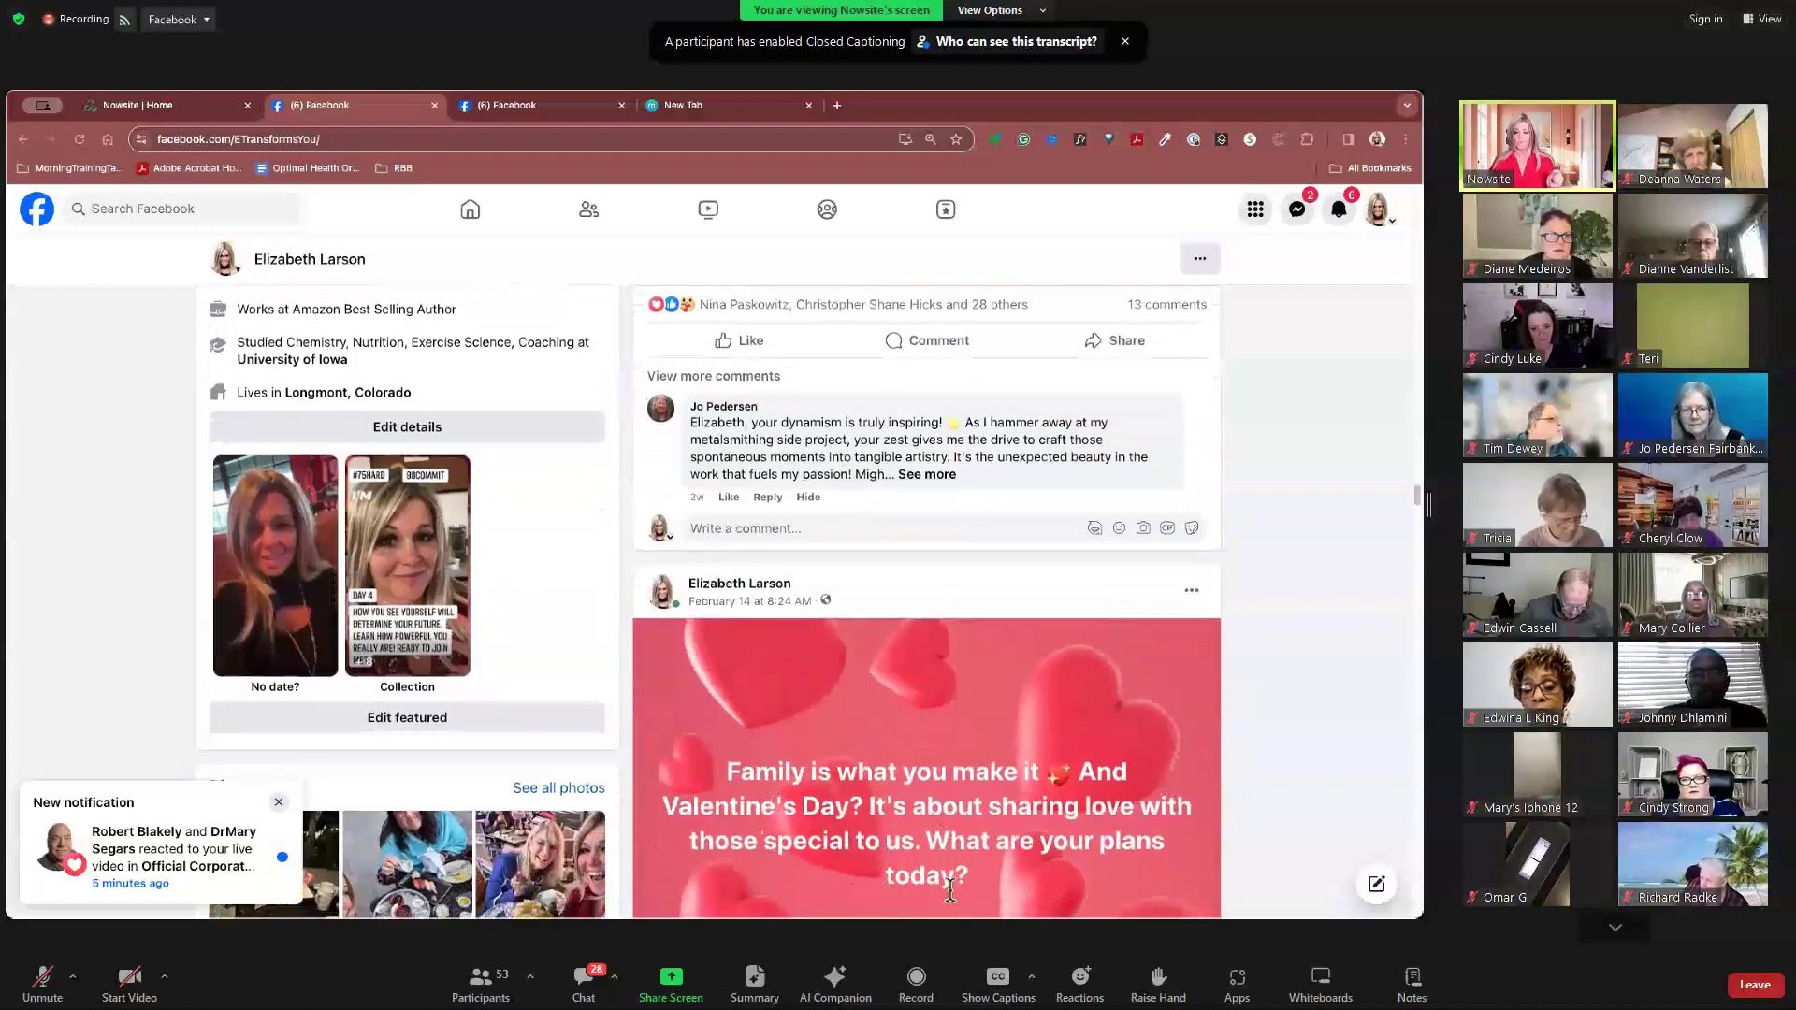
scroll(981, 808, "down", 1)
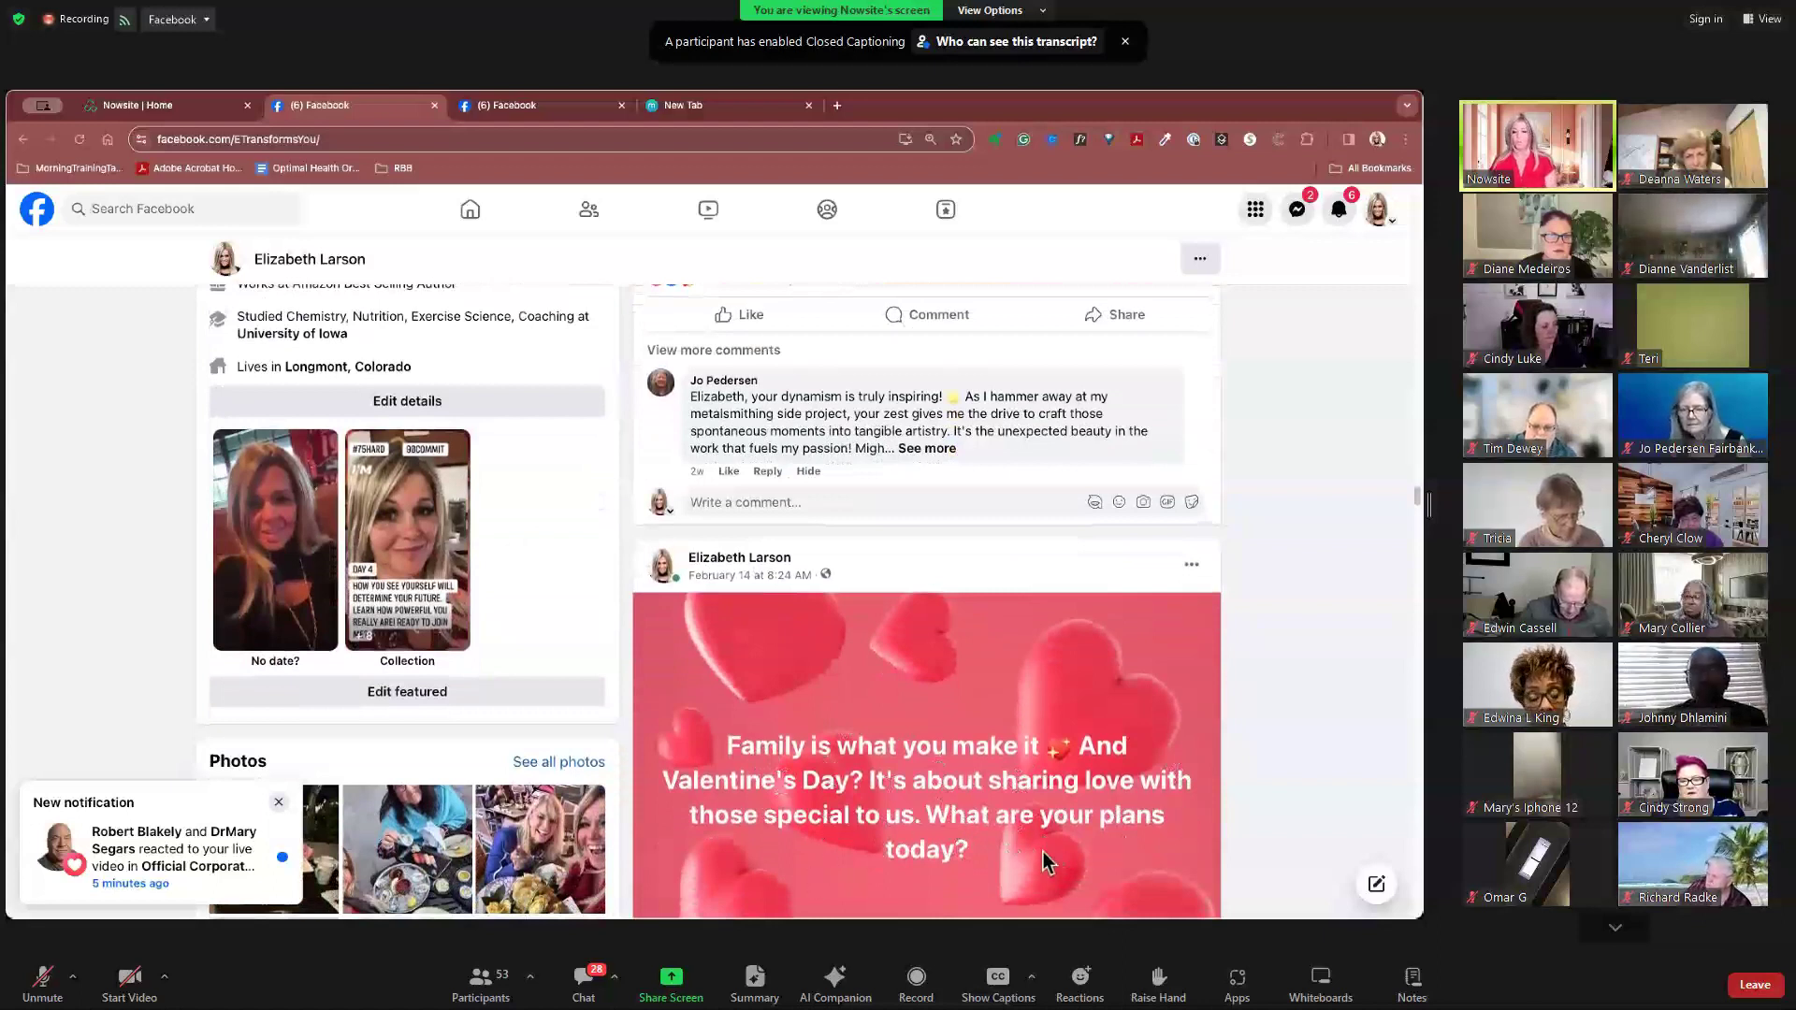
scroll(971, 806, "up", 5)
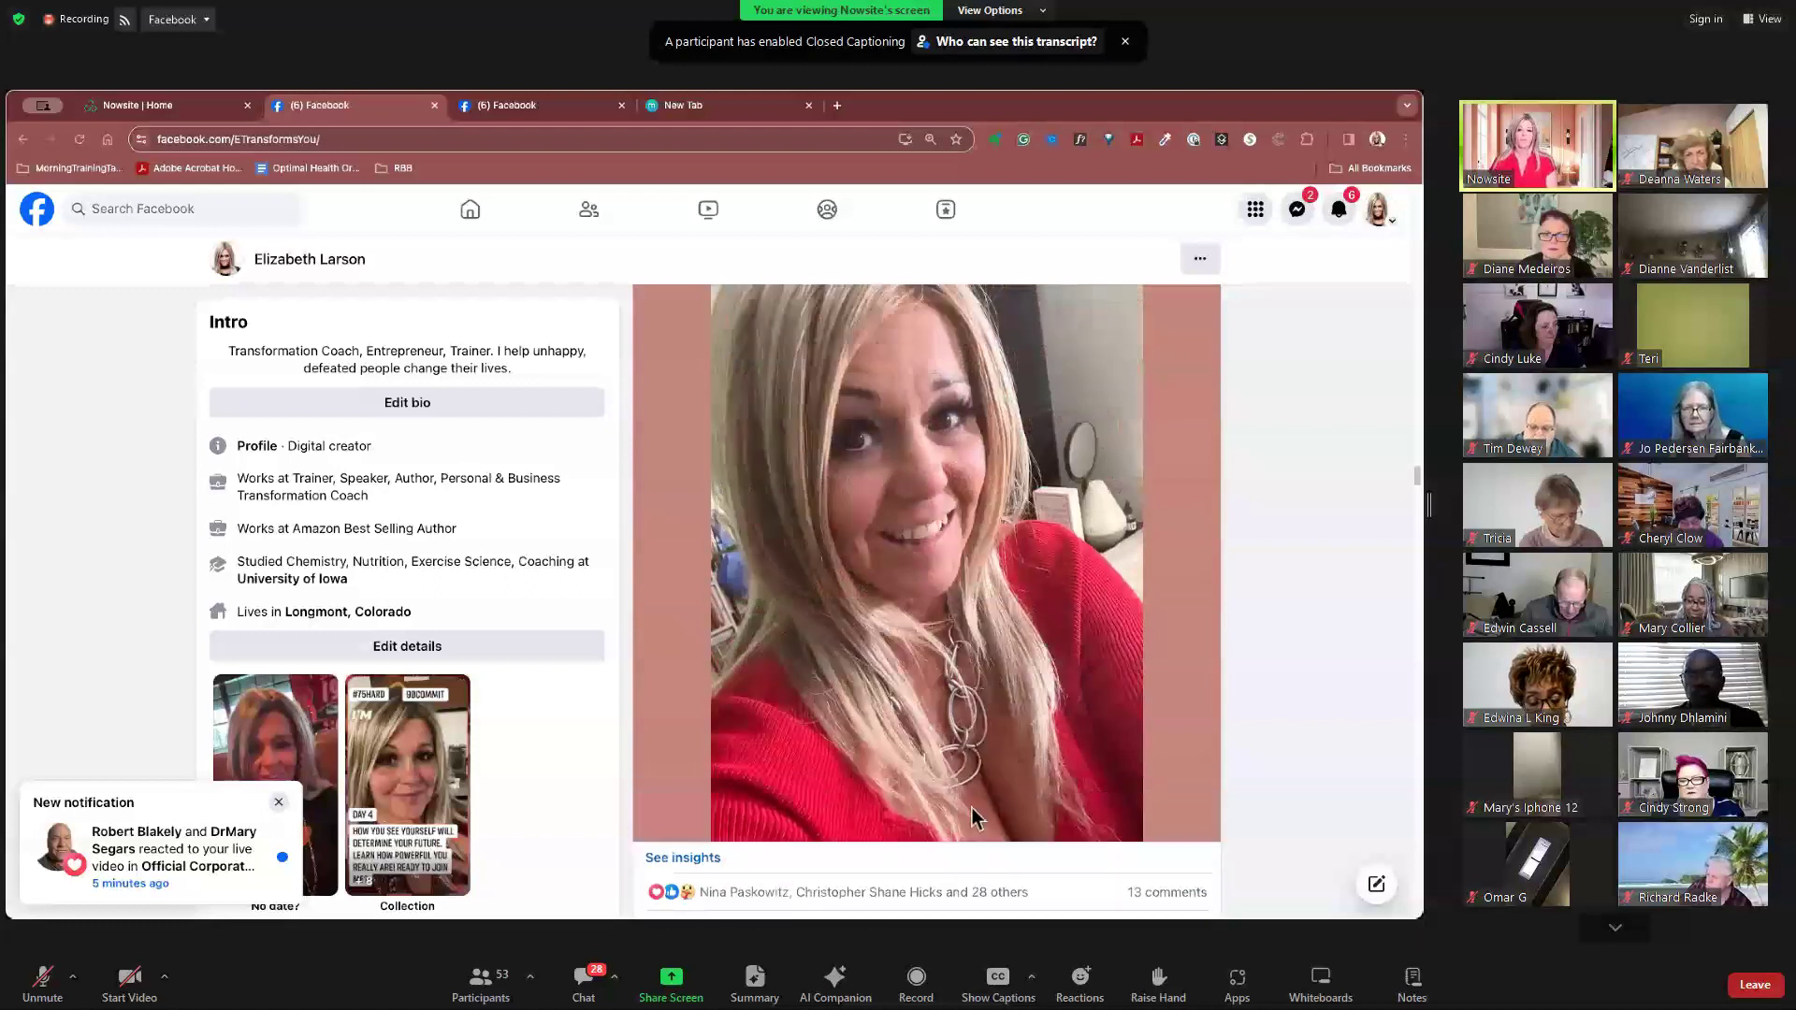
scroll(973, 808, "up", 6)
Step: Return to the Nowsite post creator and choose the Caption + Suggested Image post type
left_click(151, 109)
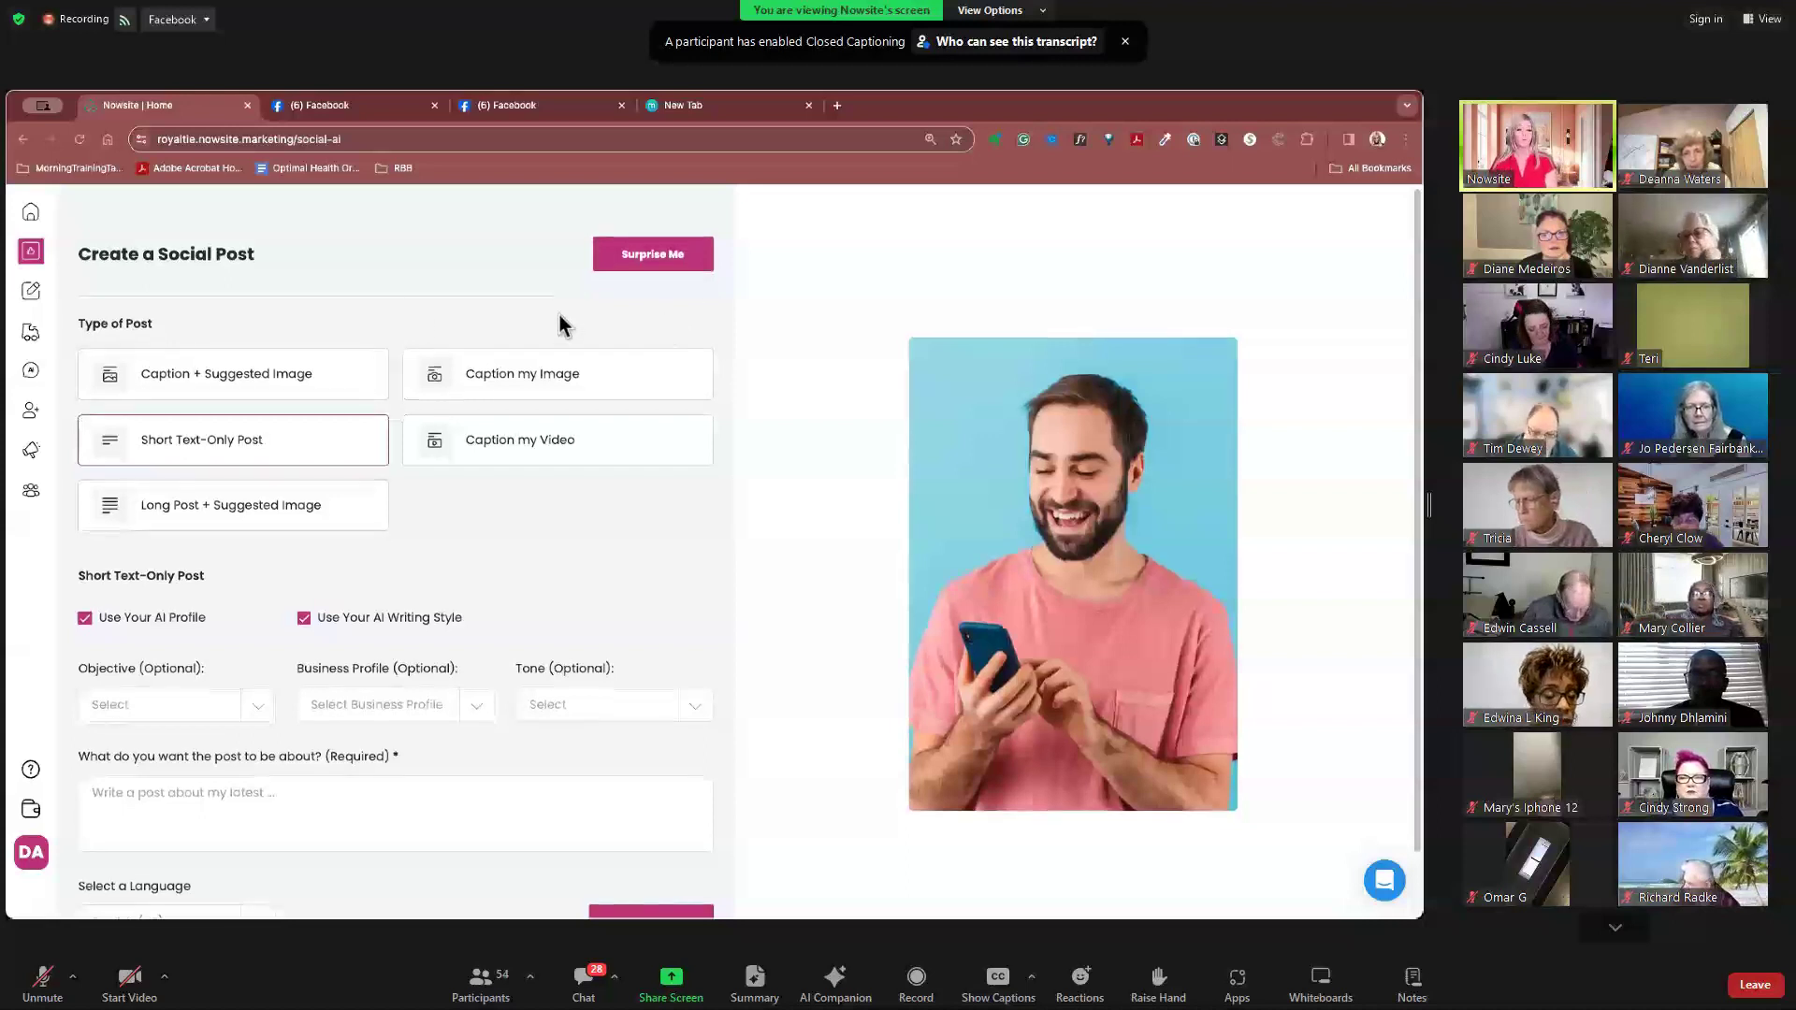
left_click(272, 366)
scroll(651, 479, "down", 1)
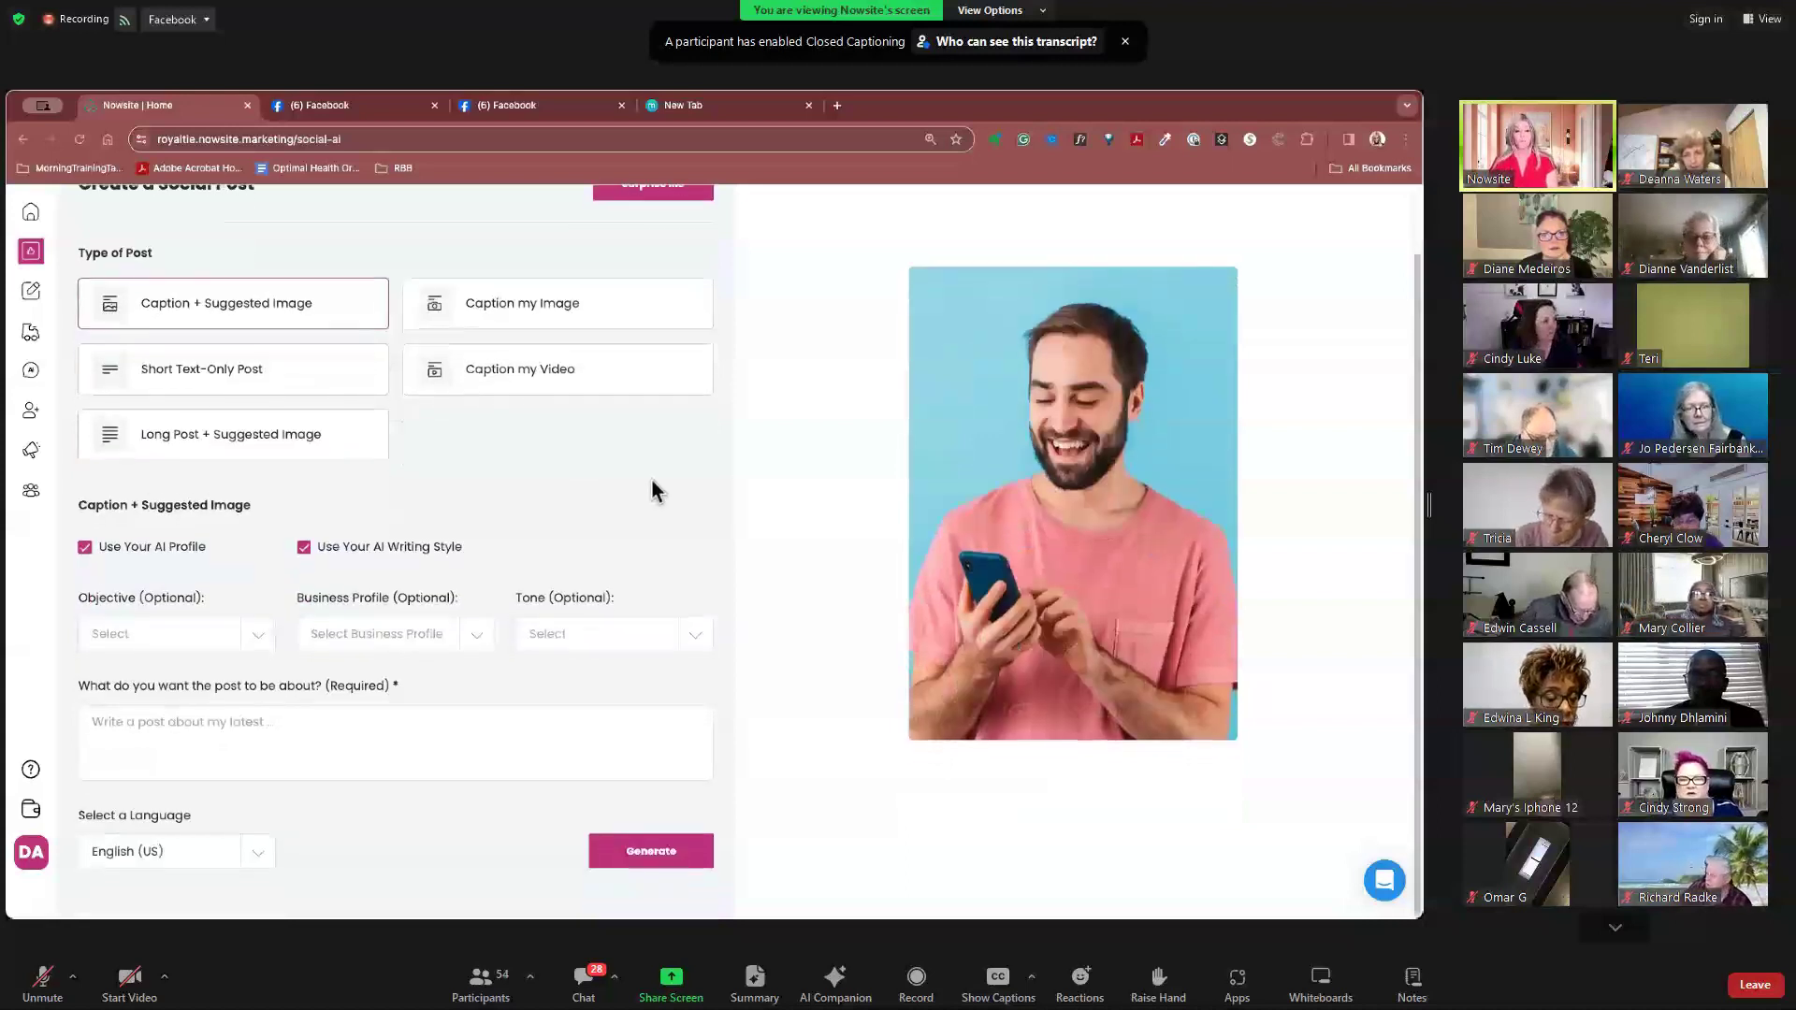
Step: Start the post topic with "#FreedomFriday So thankful for the freedom I have because I started my own business."
left_click(251, 762)
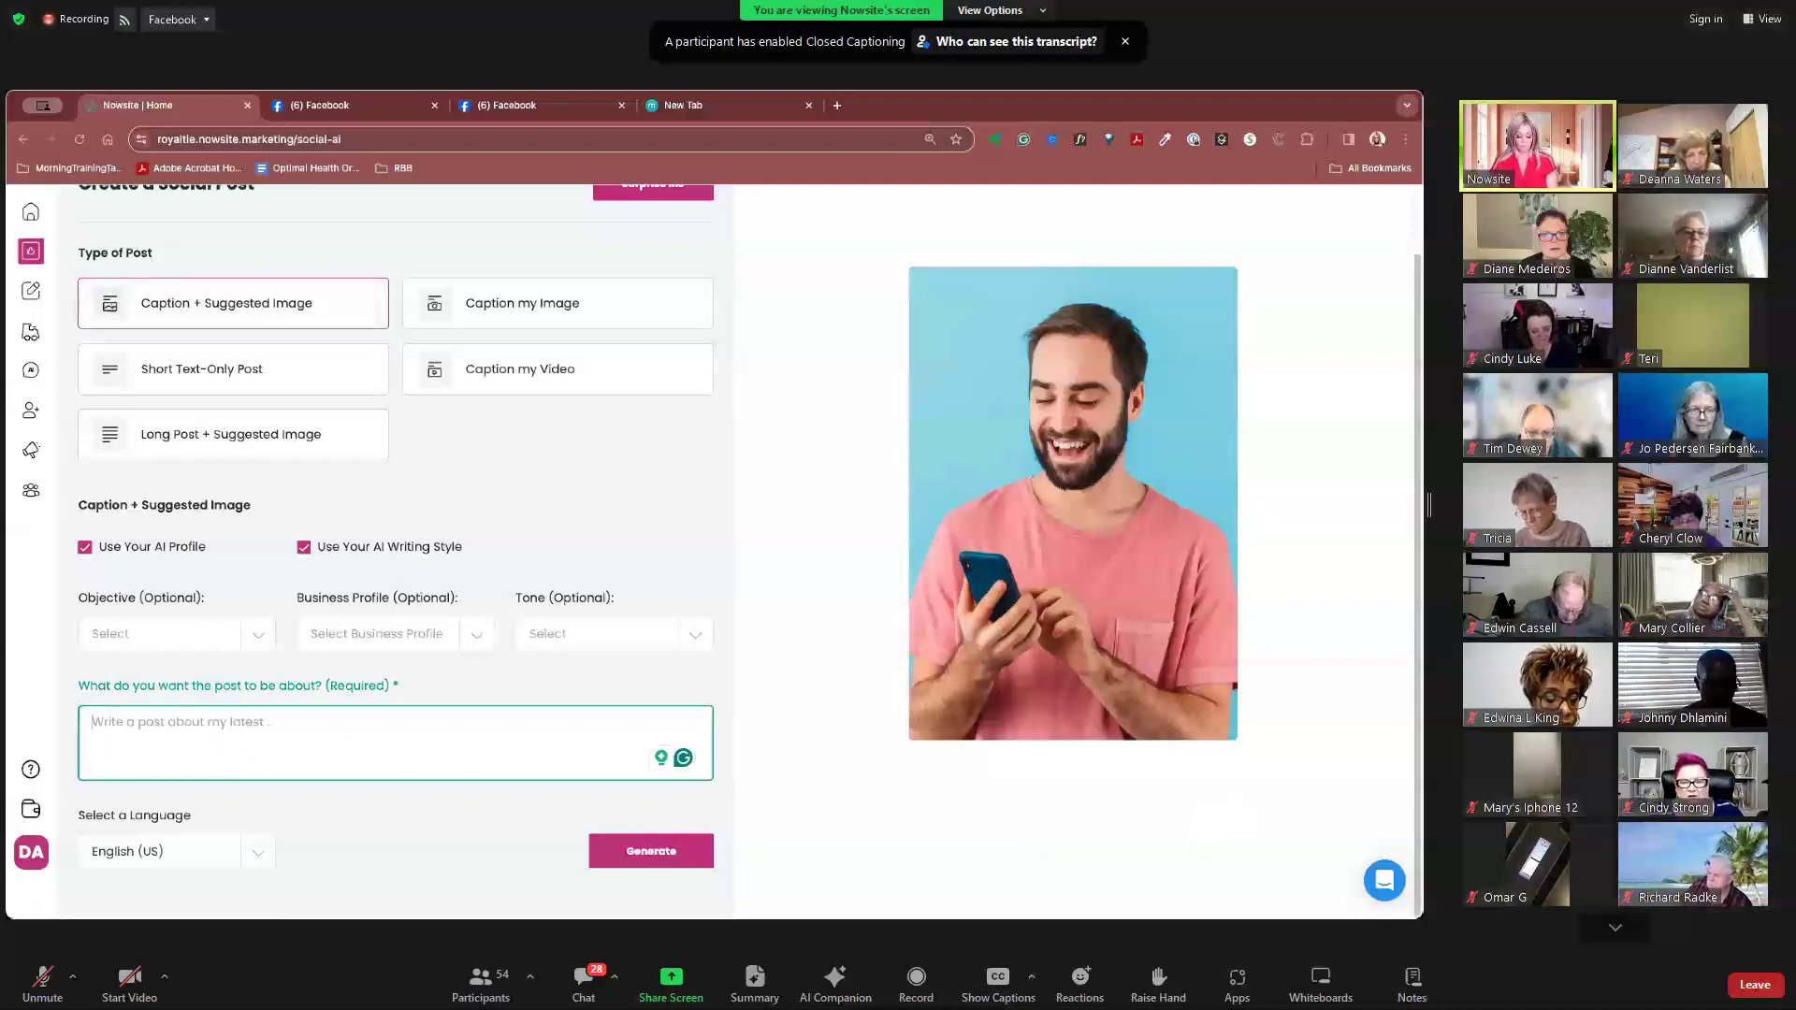
type("#")
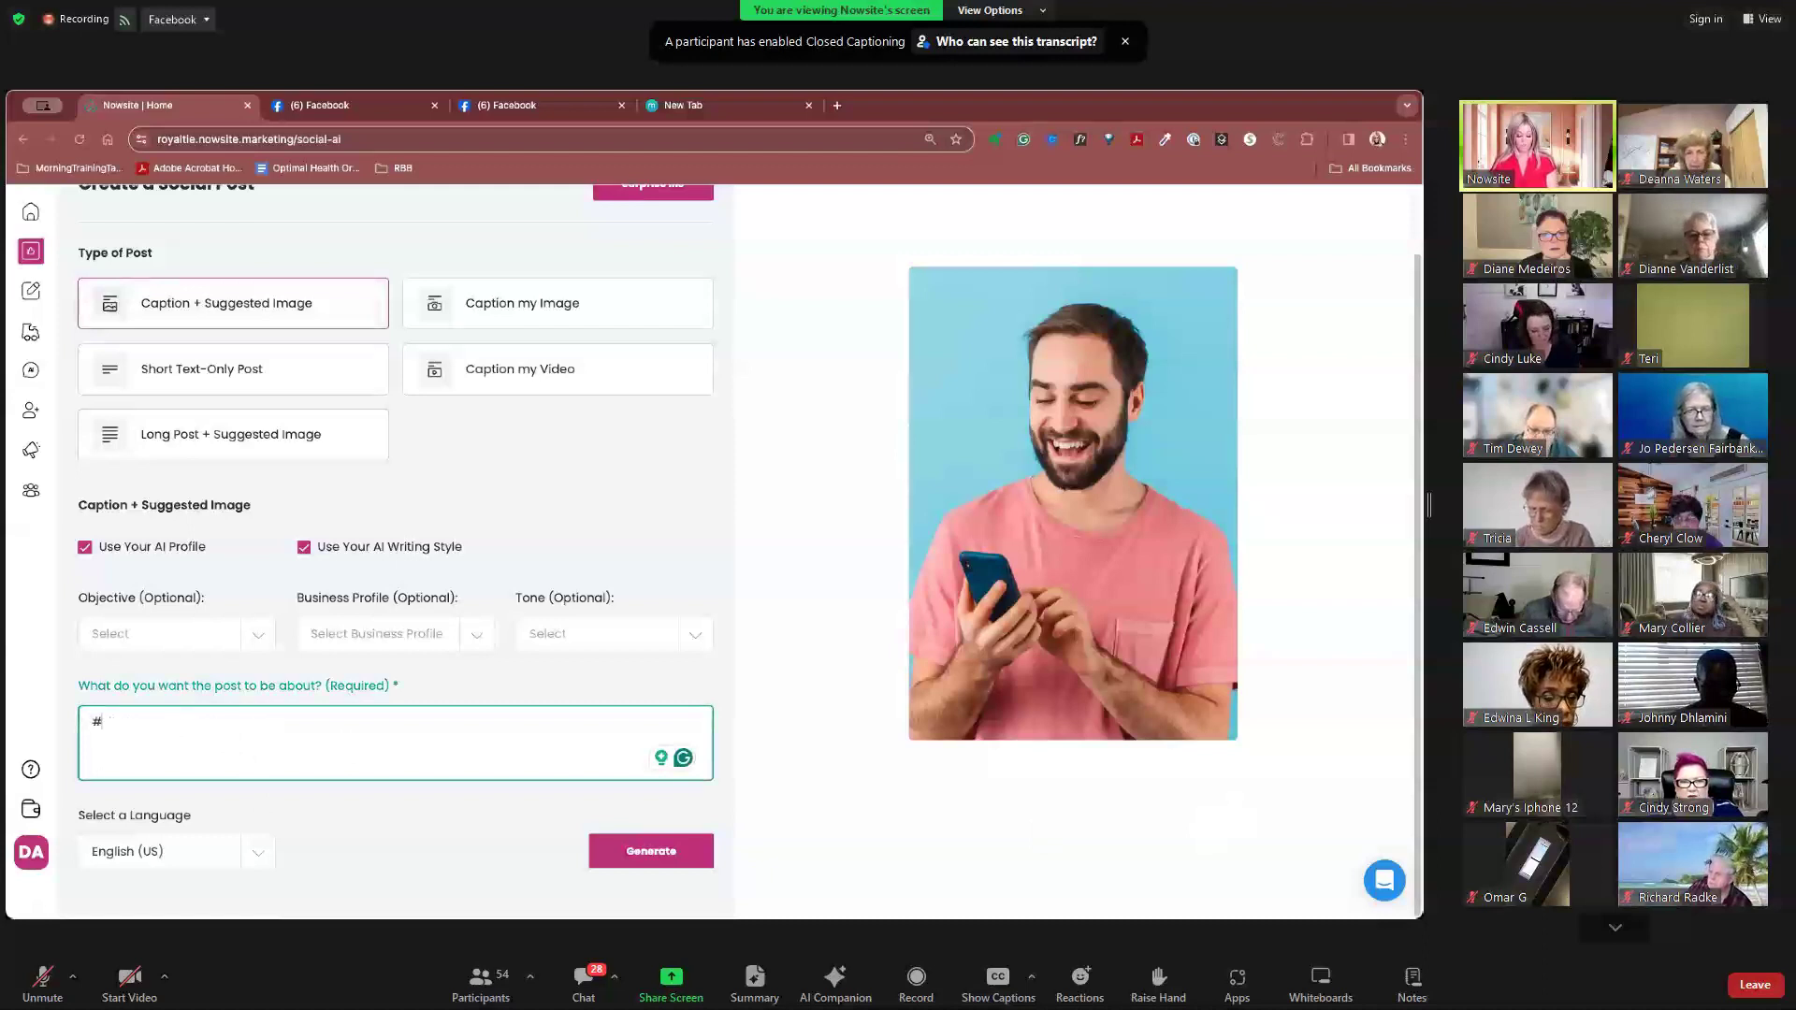
type("Fr")
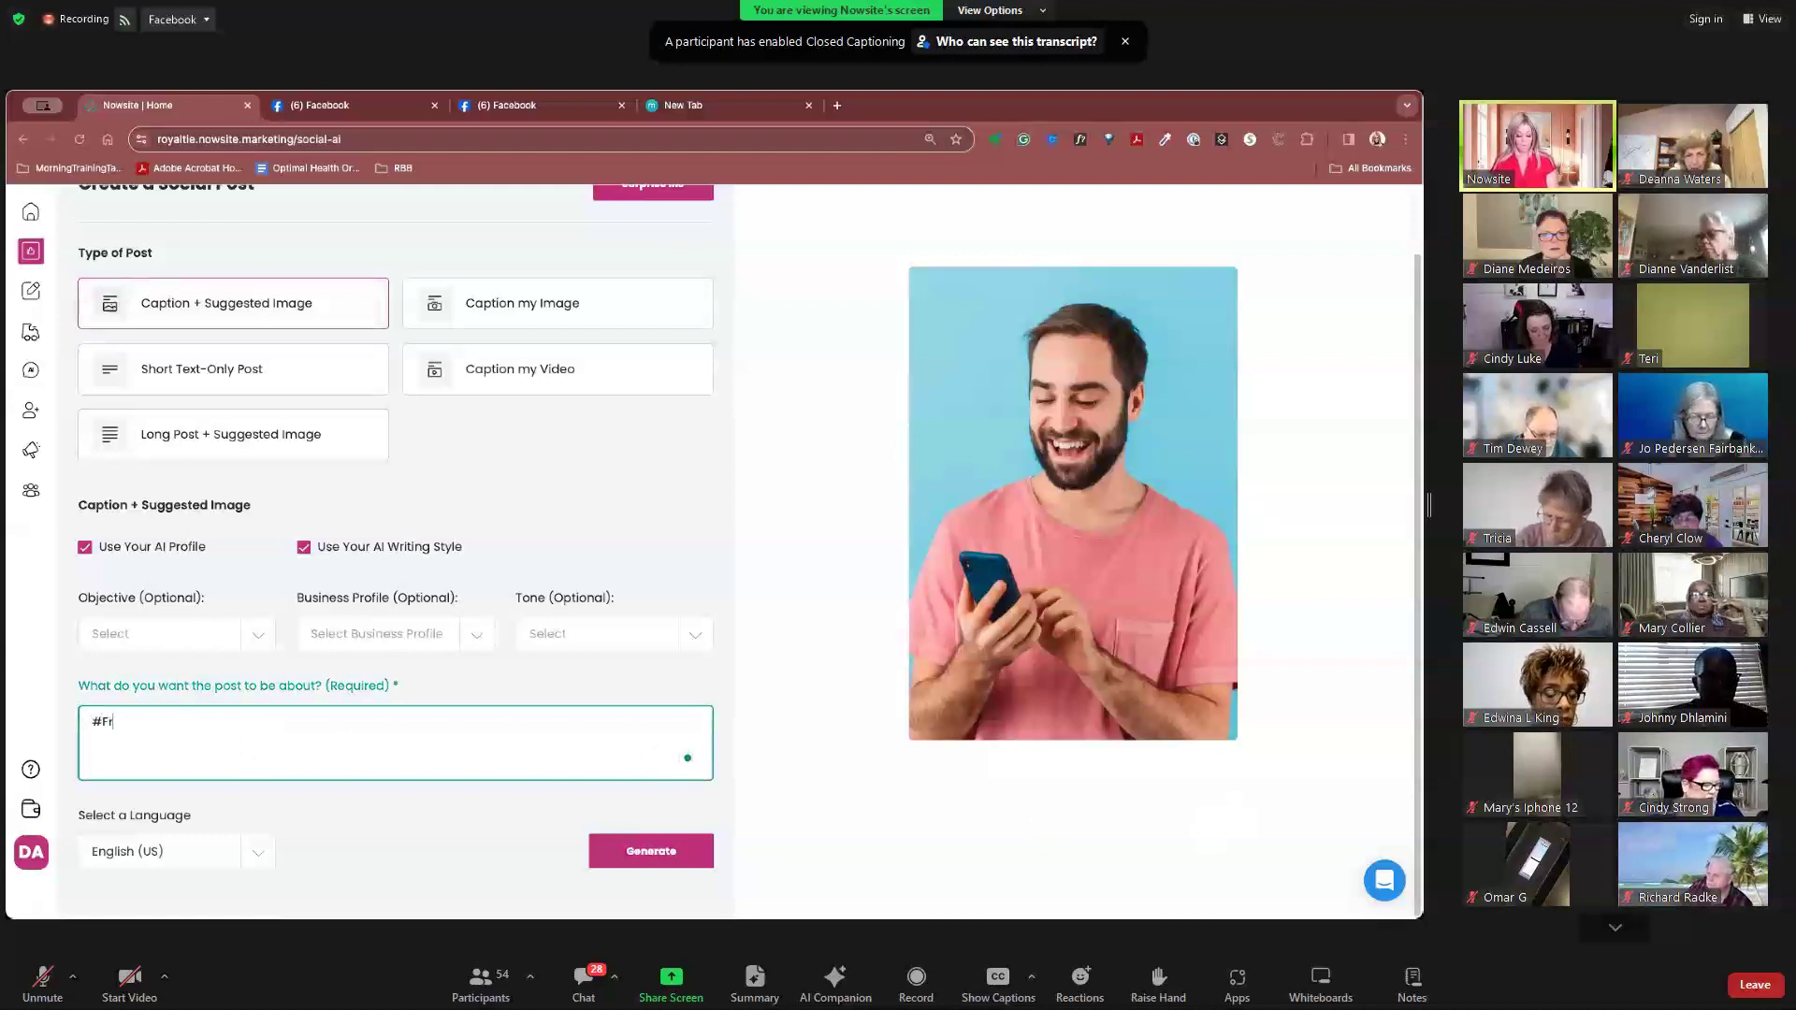
type("eedomFriday")
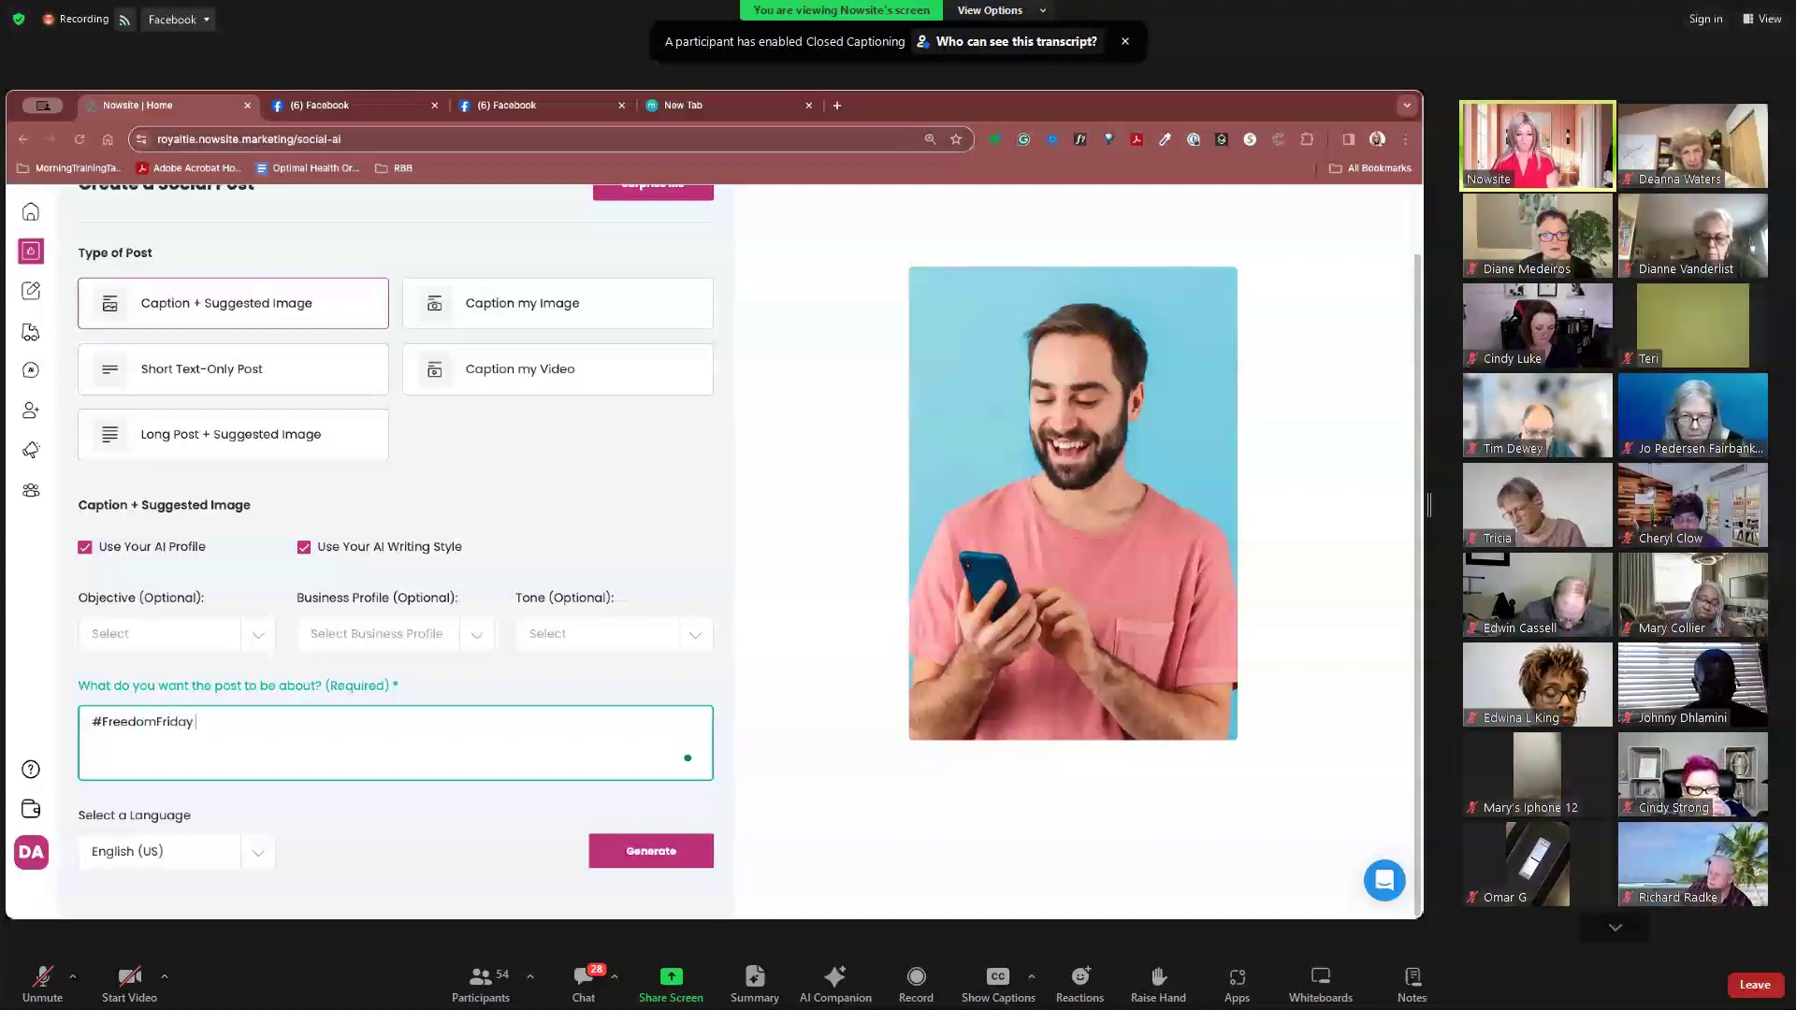
type(" So thankful for t")
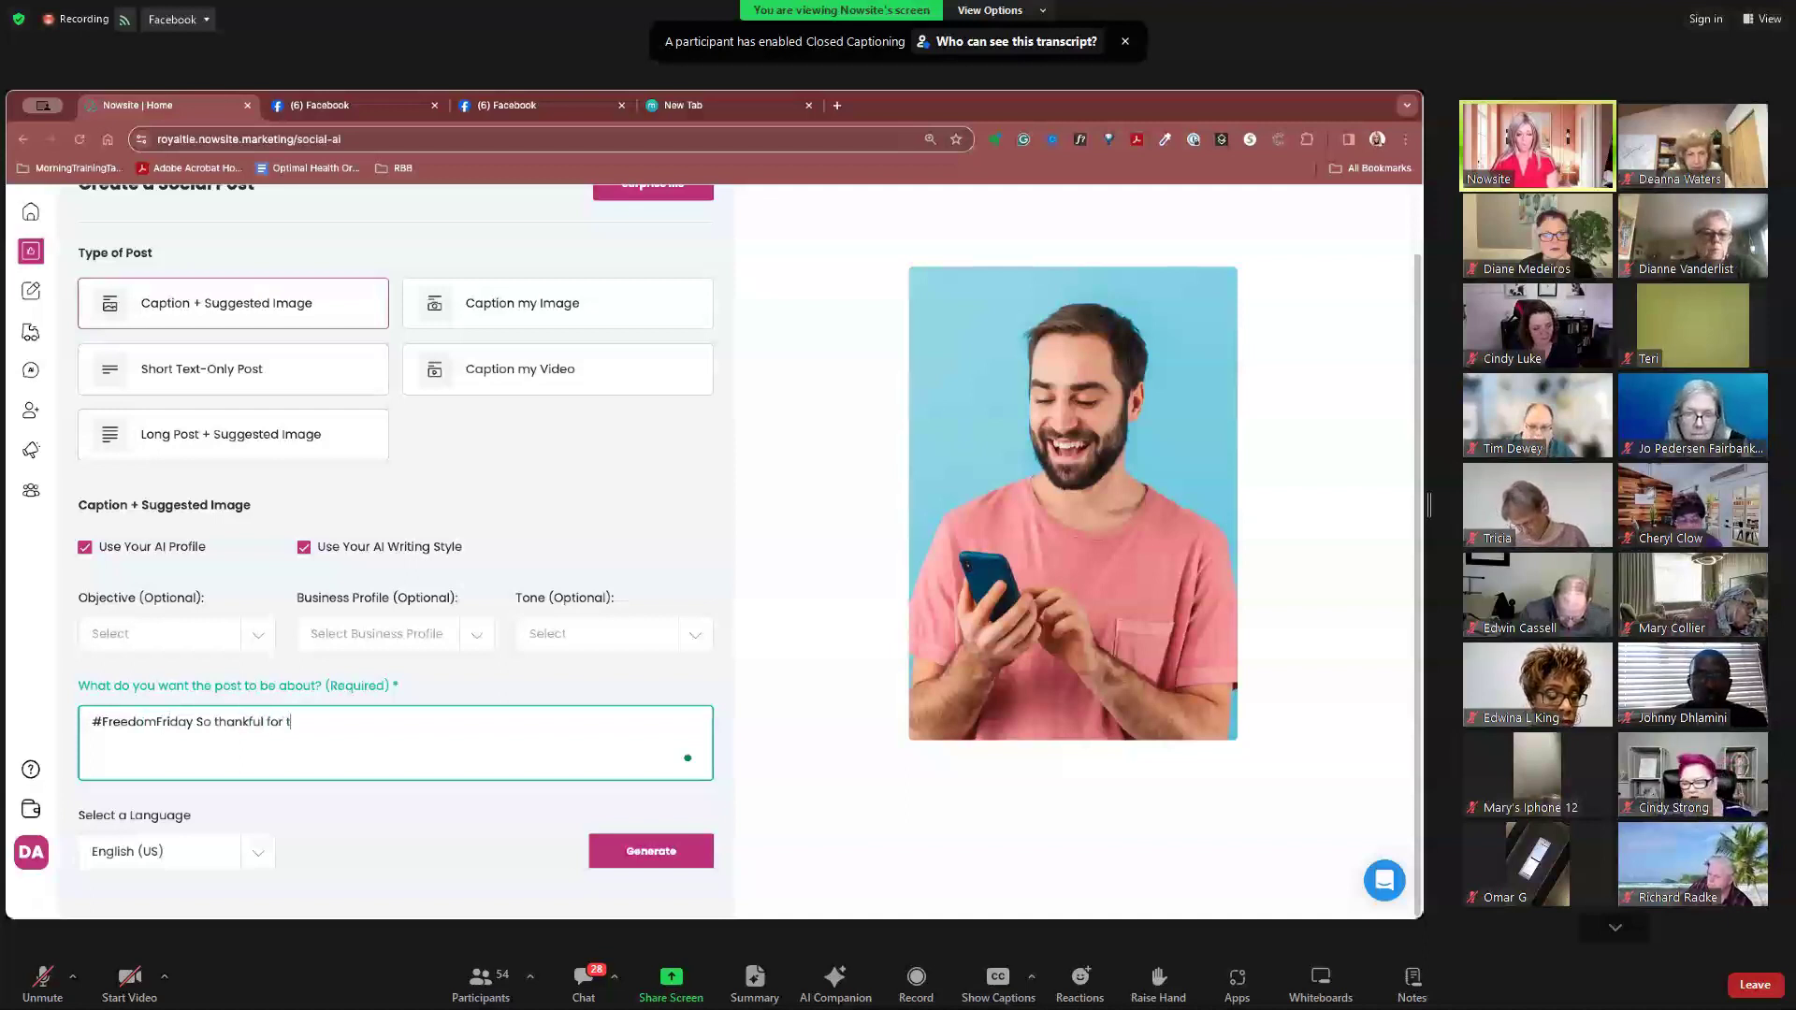
type("he freedom I ha")
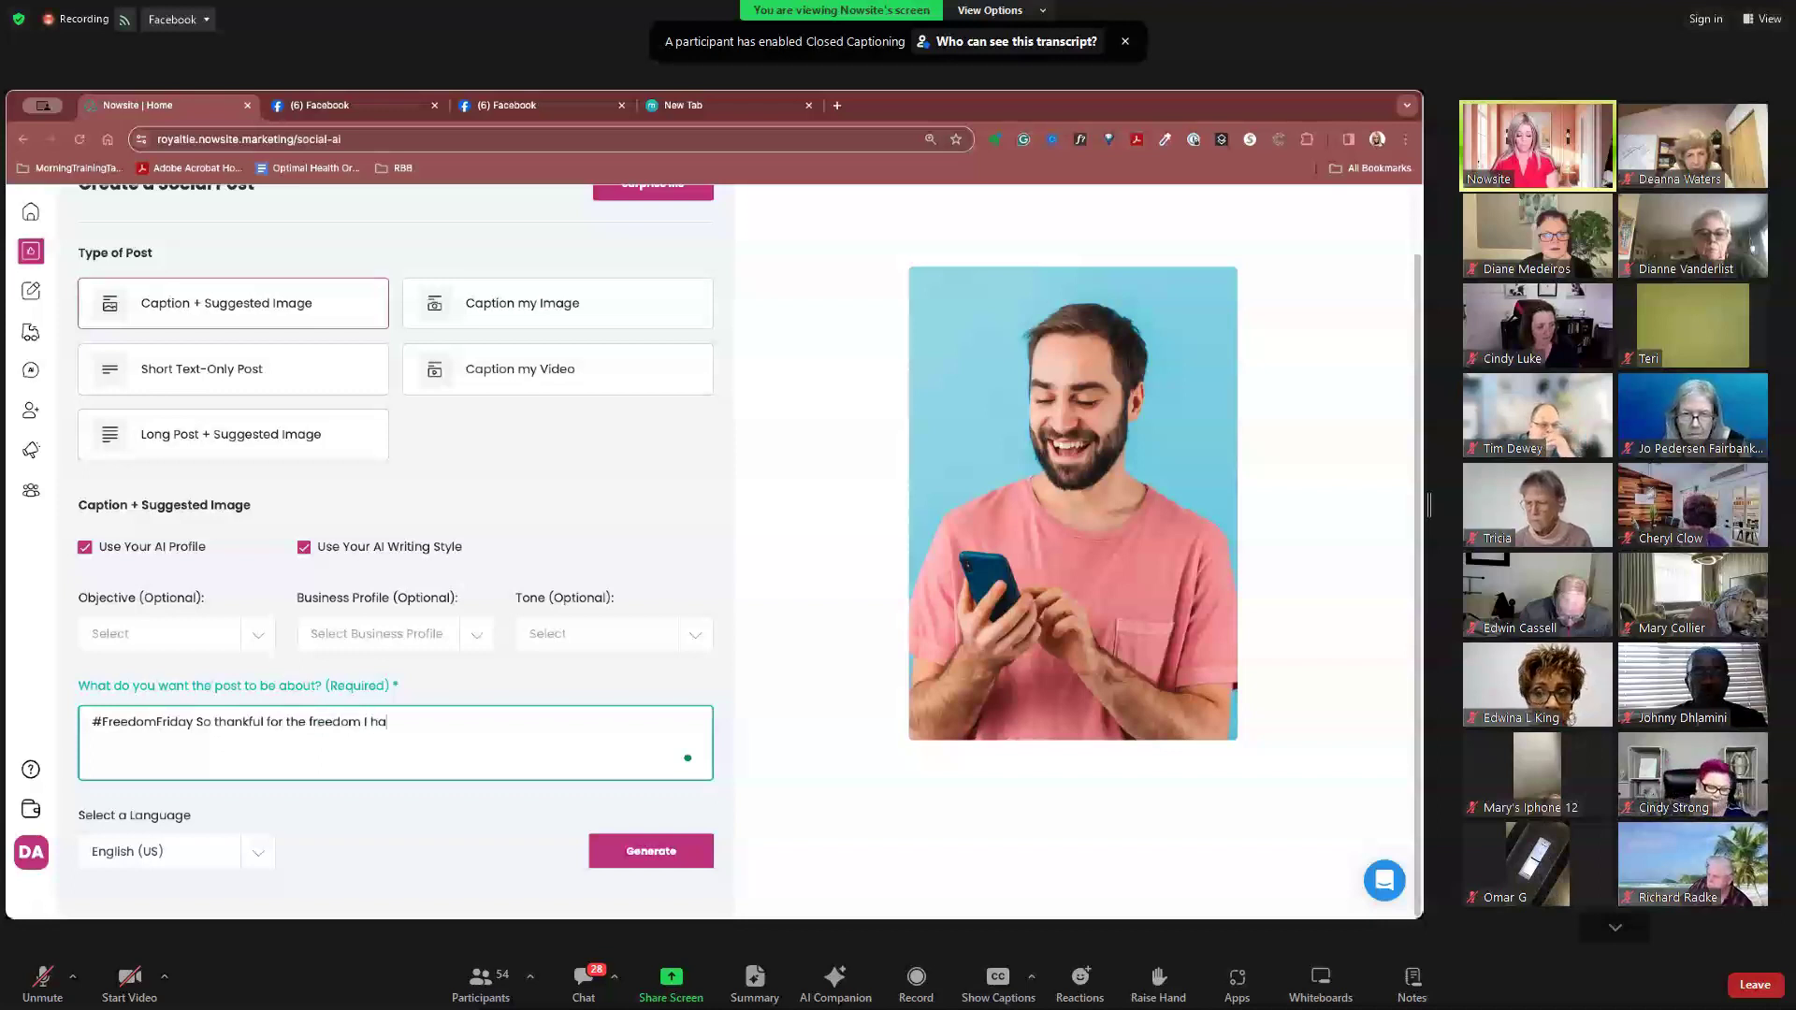
type("ve ")
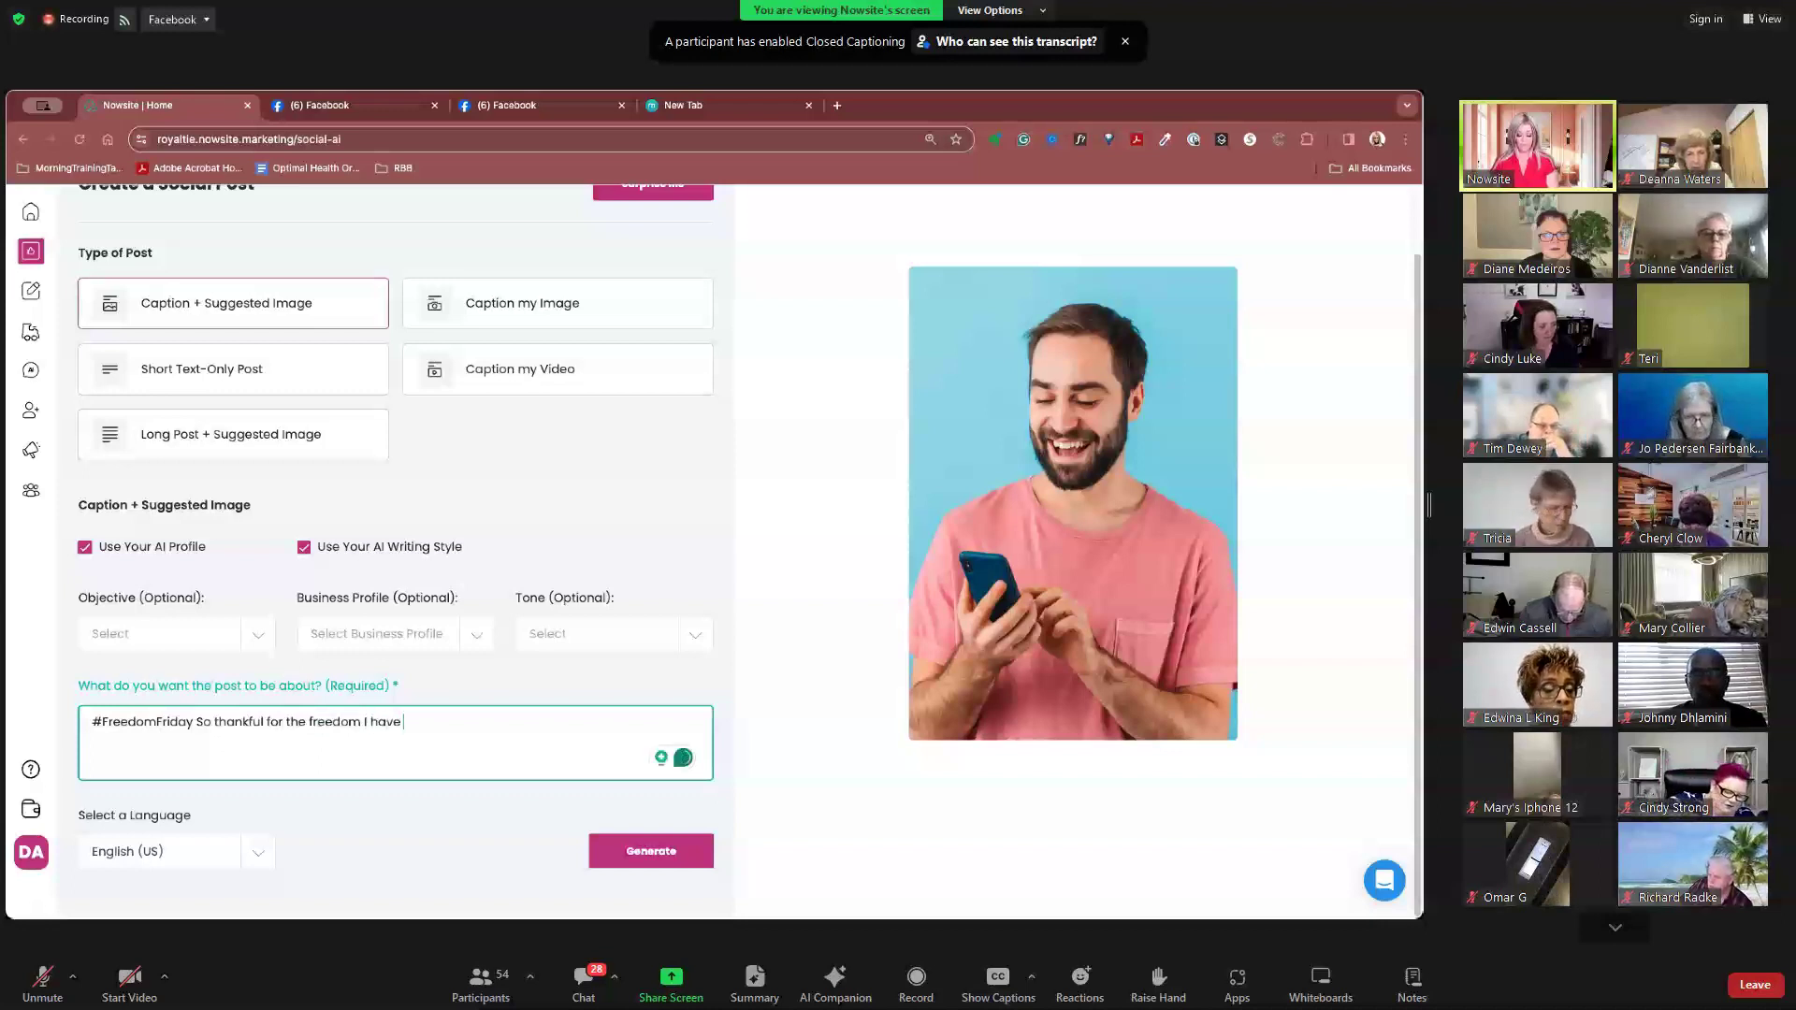
type("becuase ")
type("I ")
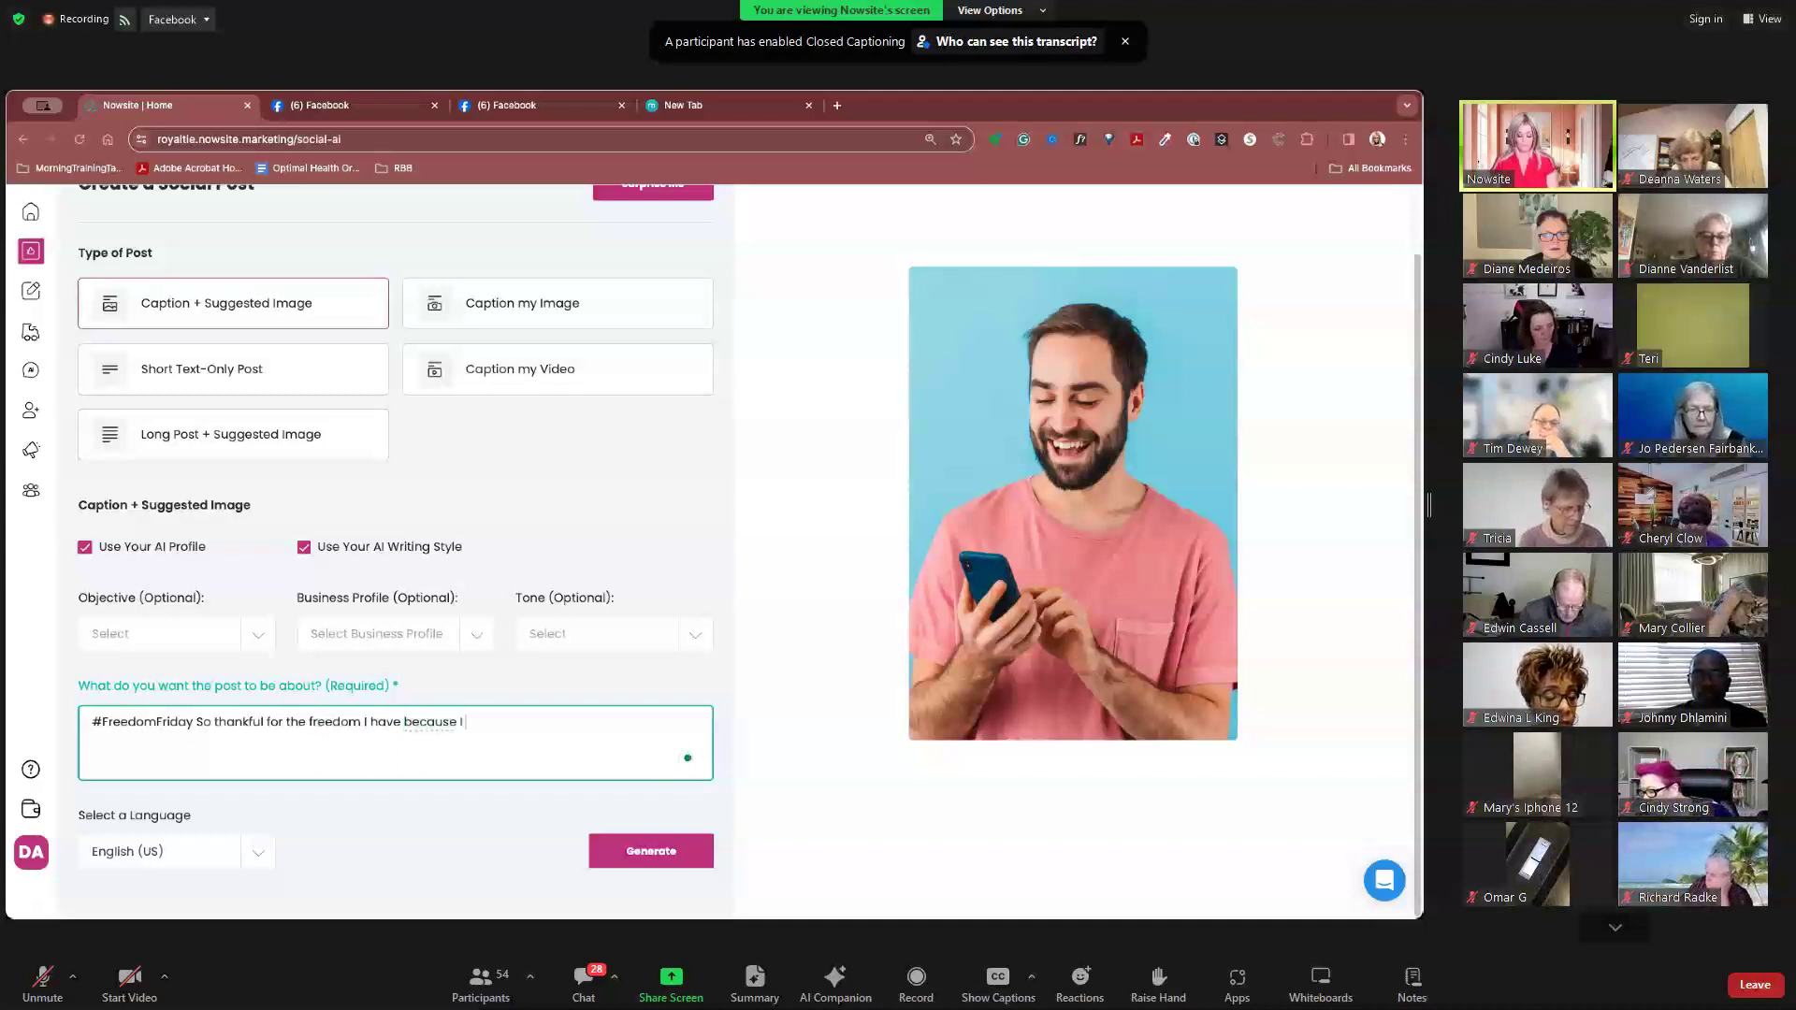
type("started my own business.")
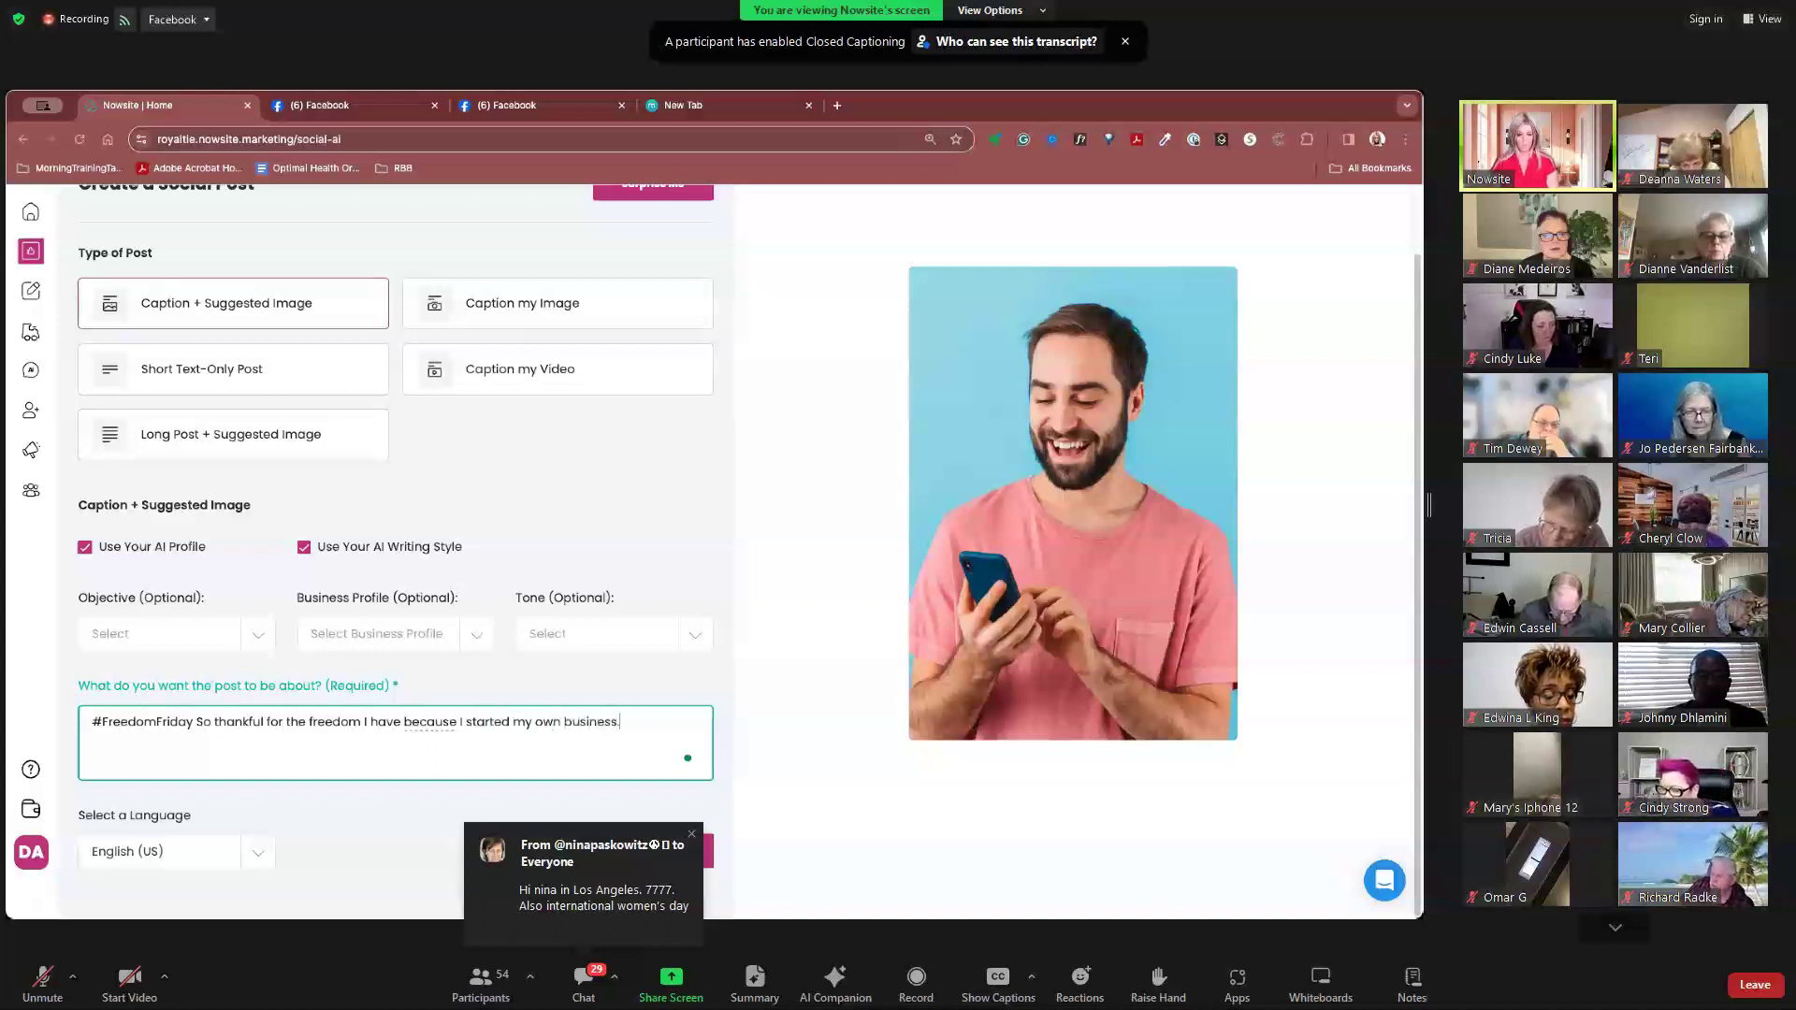
Step: Continue with "Through this business, I have been able to travel, live where I want, and meet the most incredible people who have now become my friends"
type(" Through")
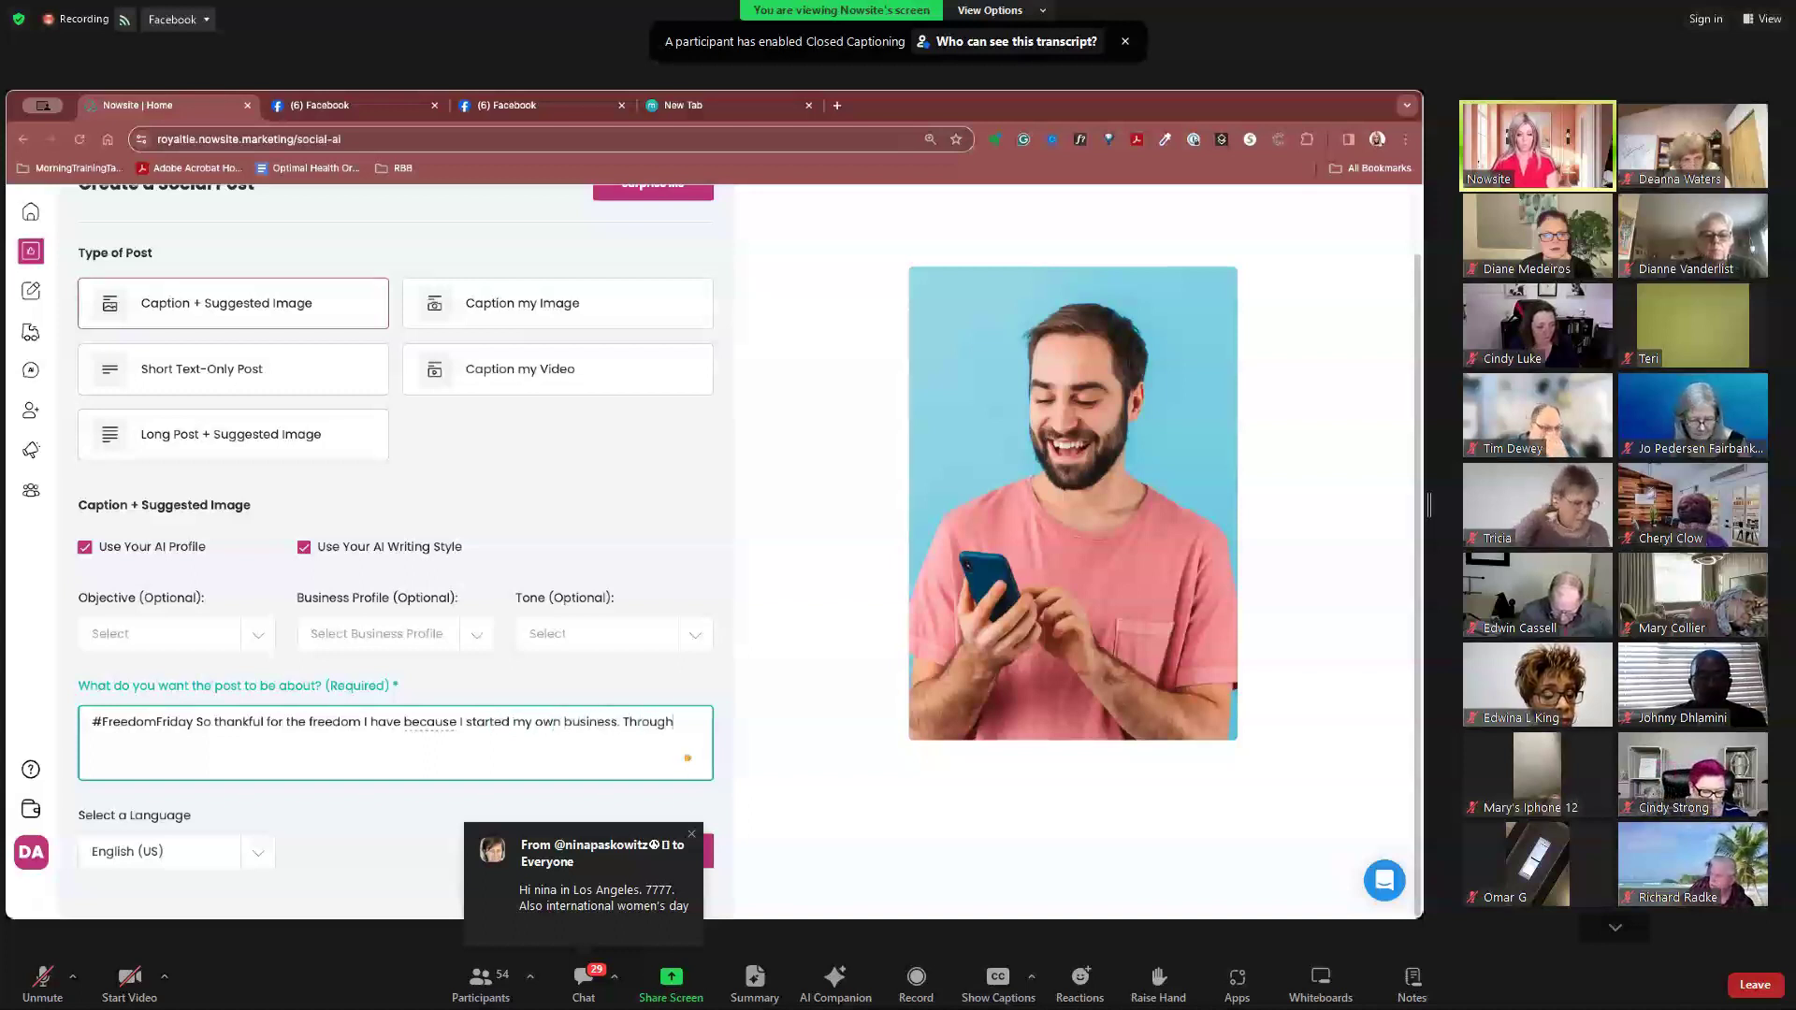
type(" this b")
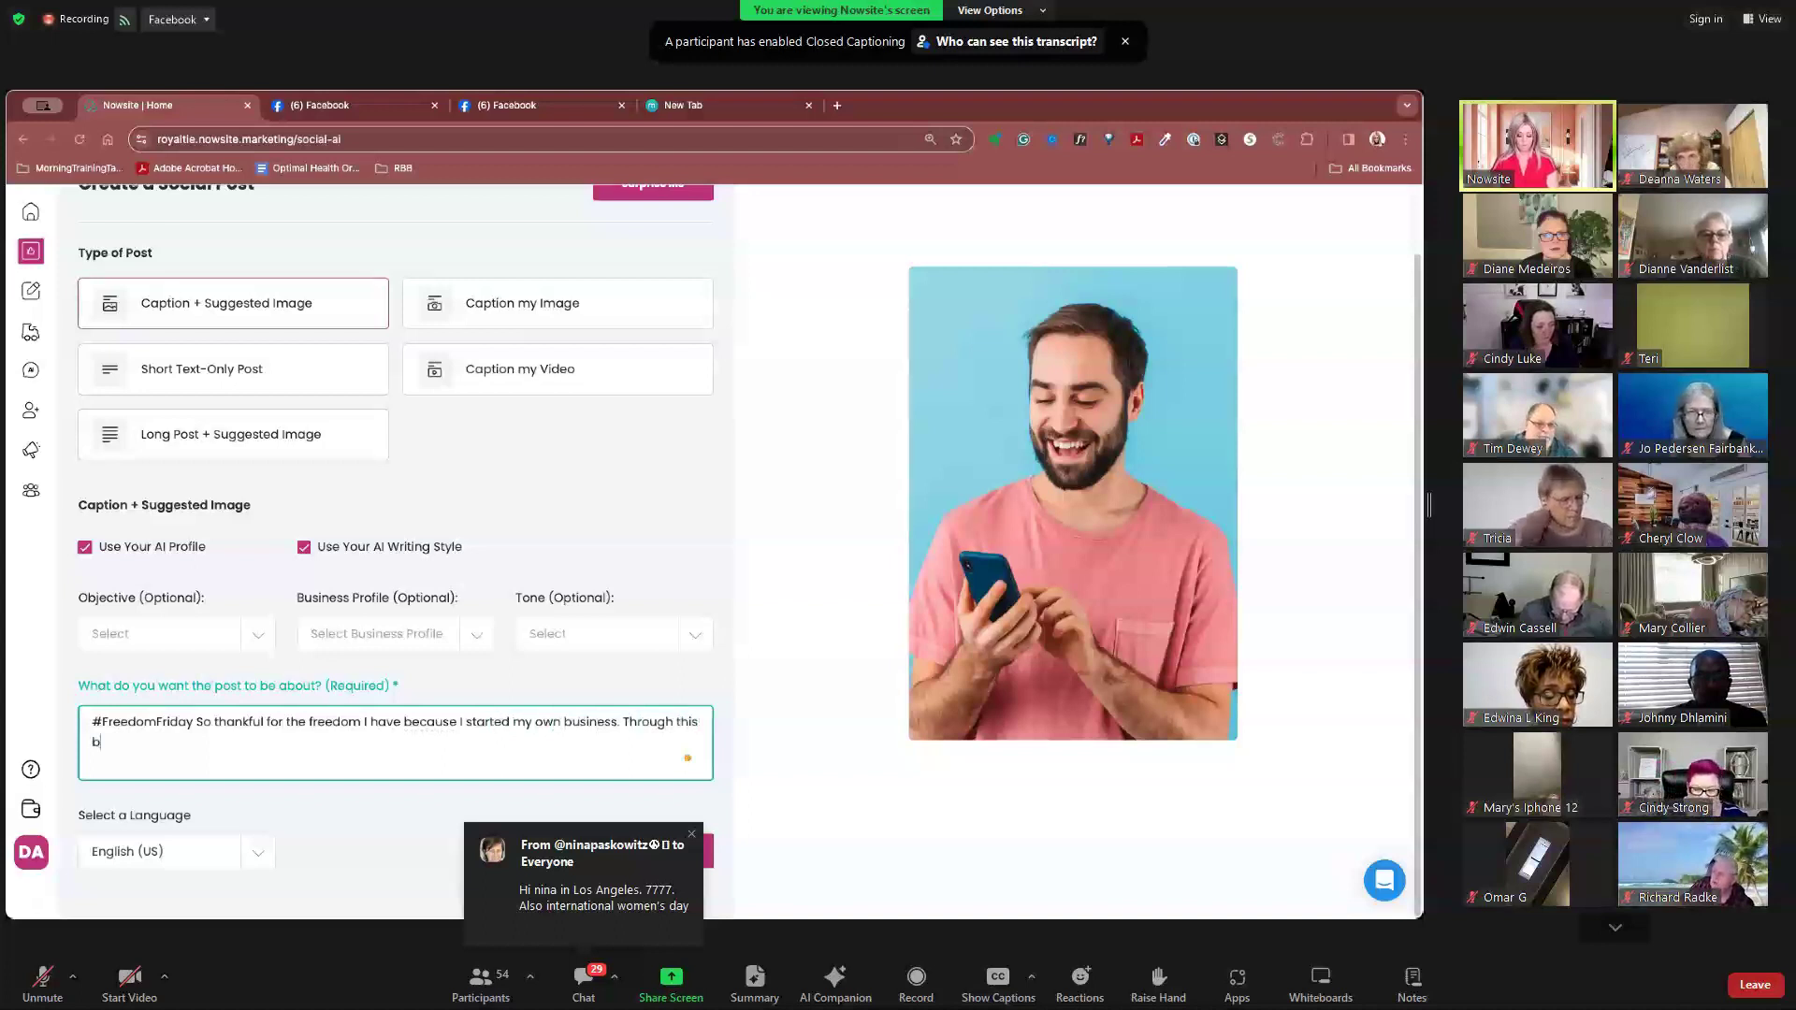
type("usiness, I have")
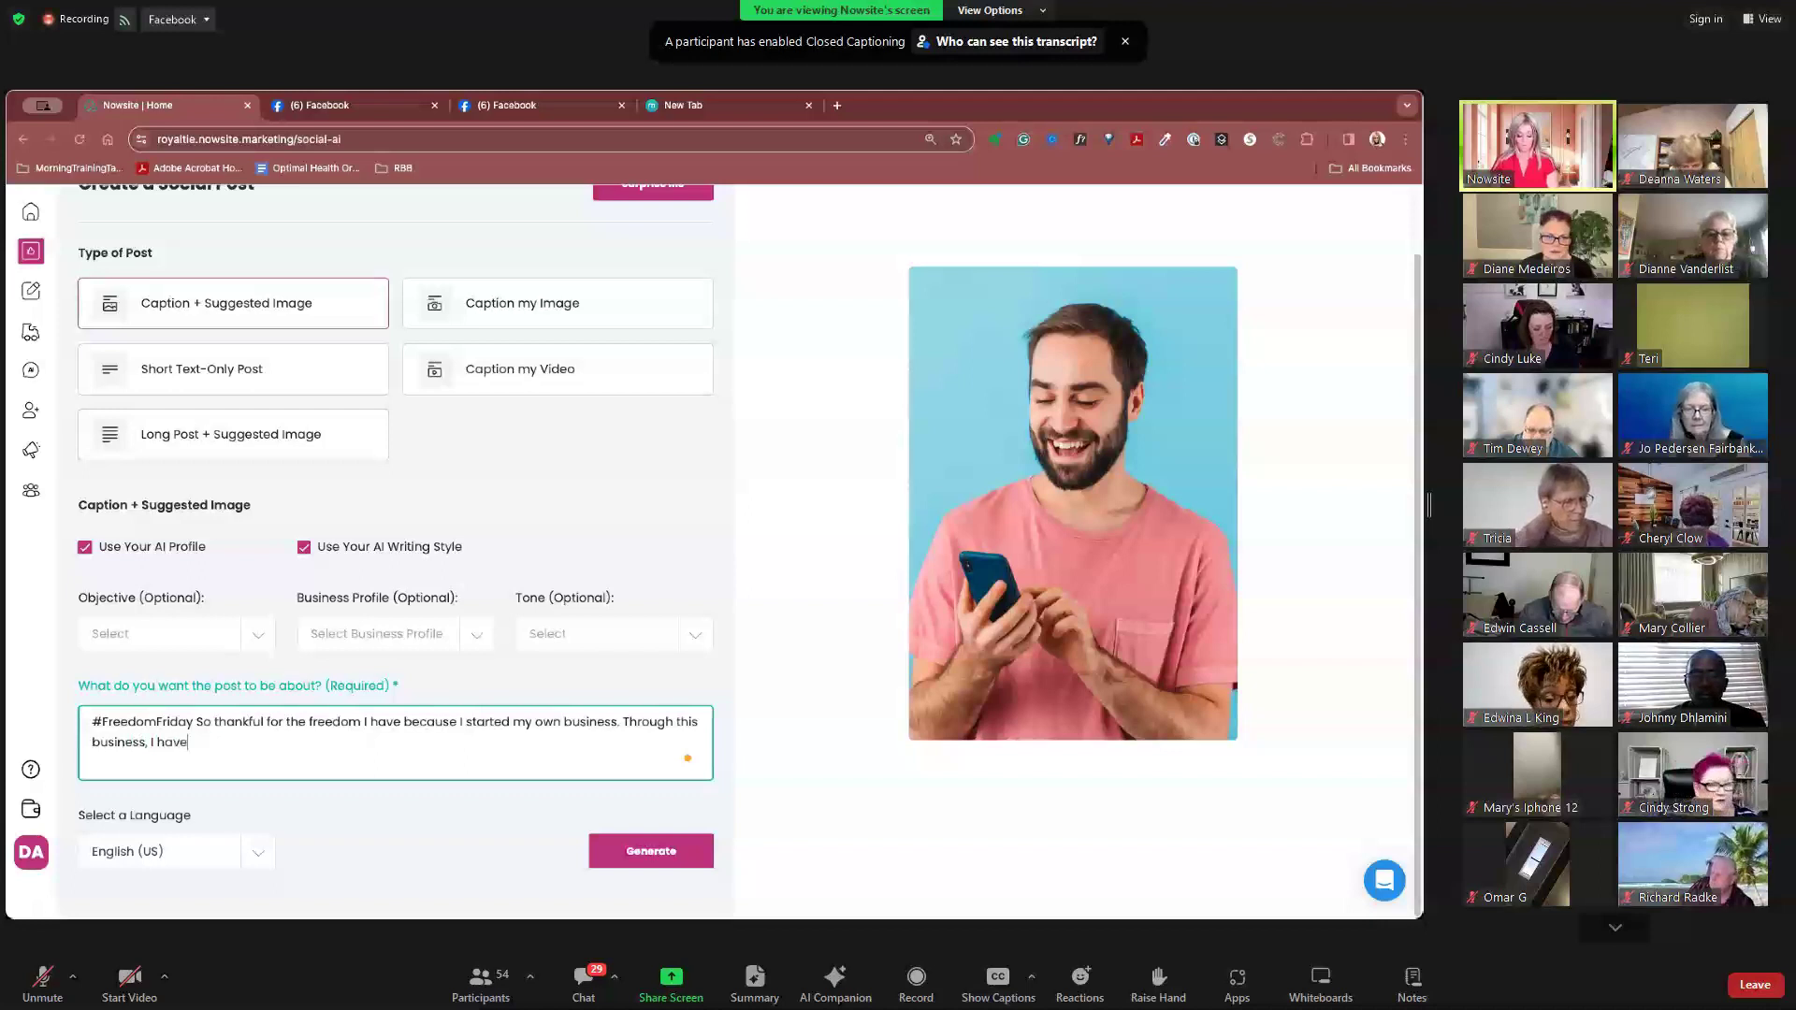
type(" been able to travel")
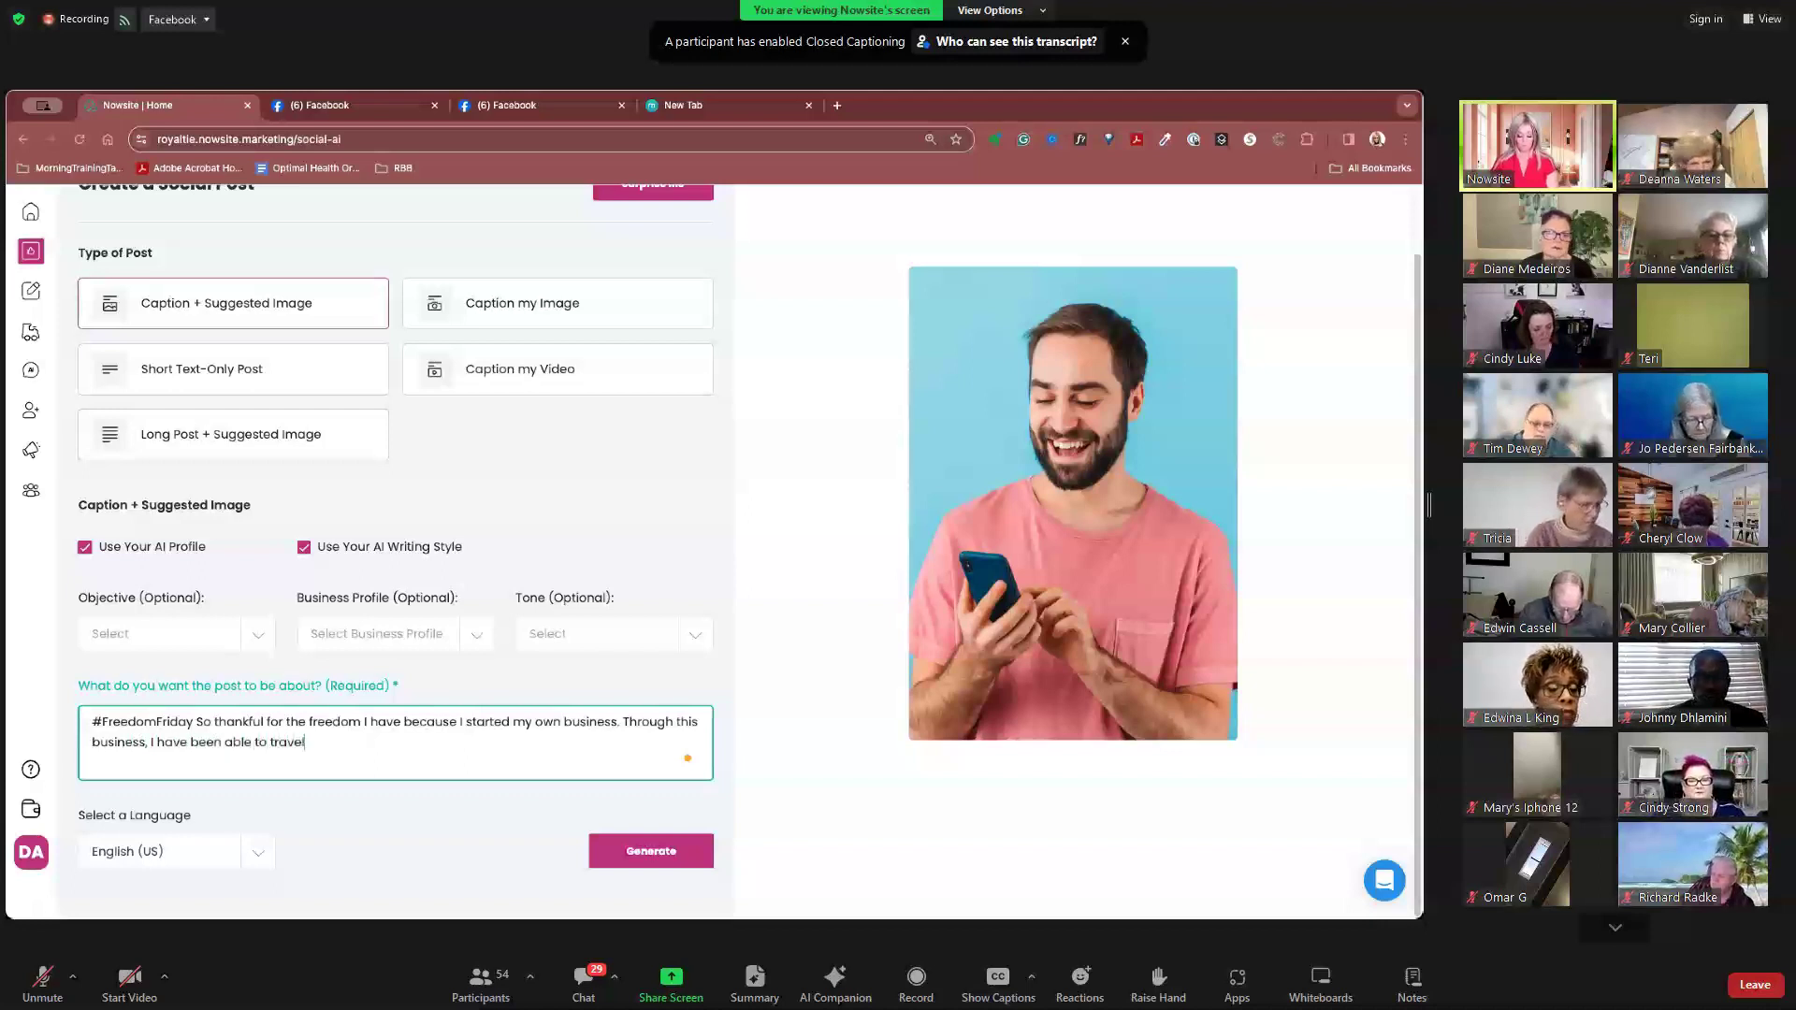
type(", live where I want")
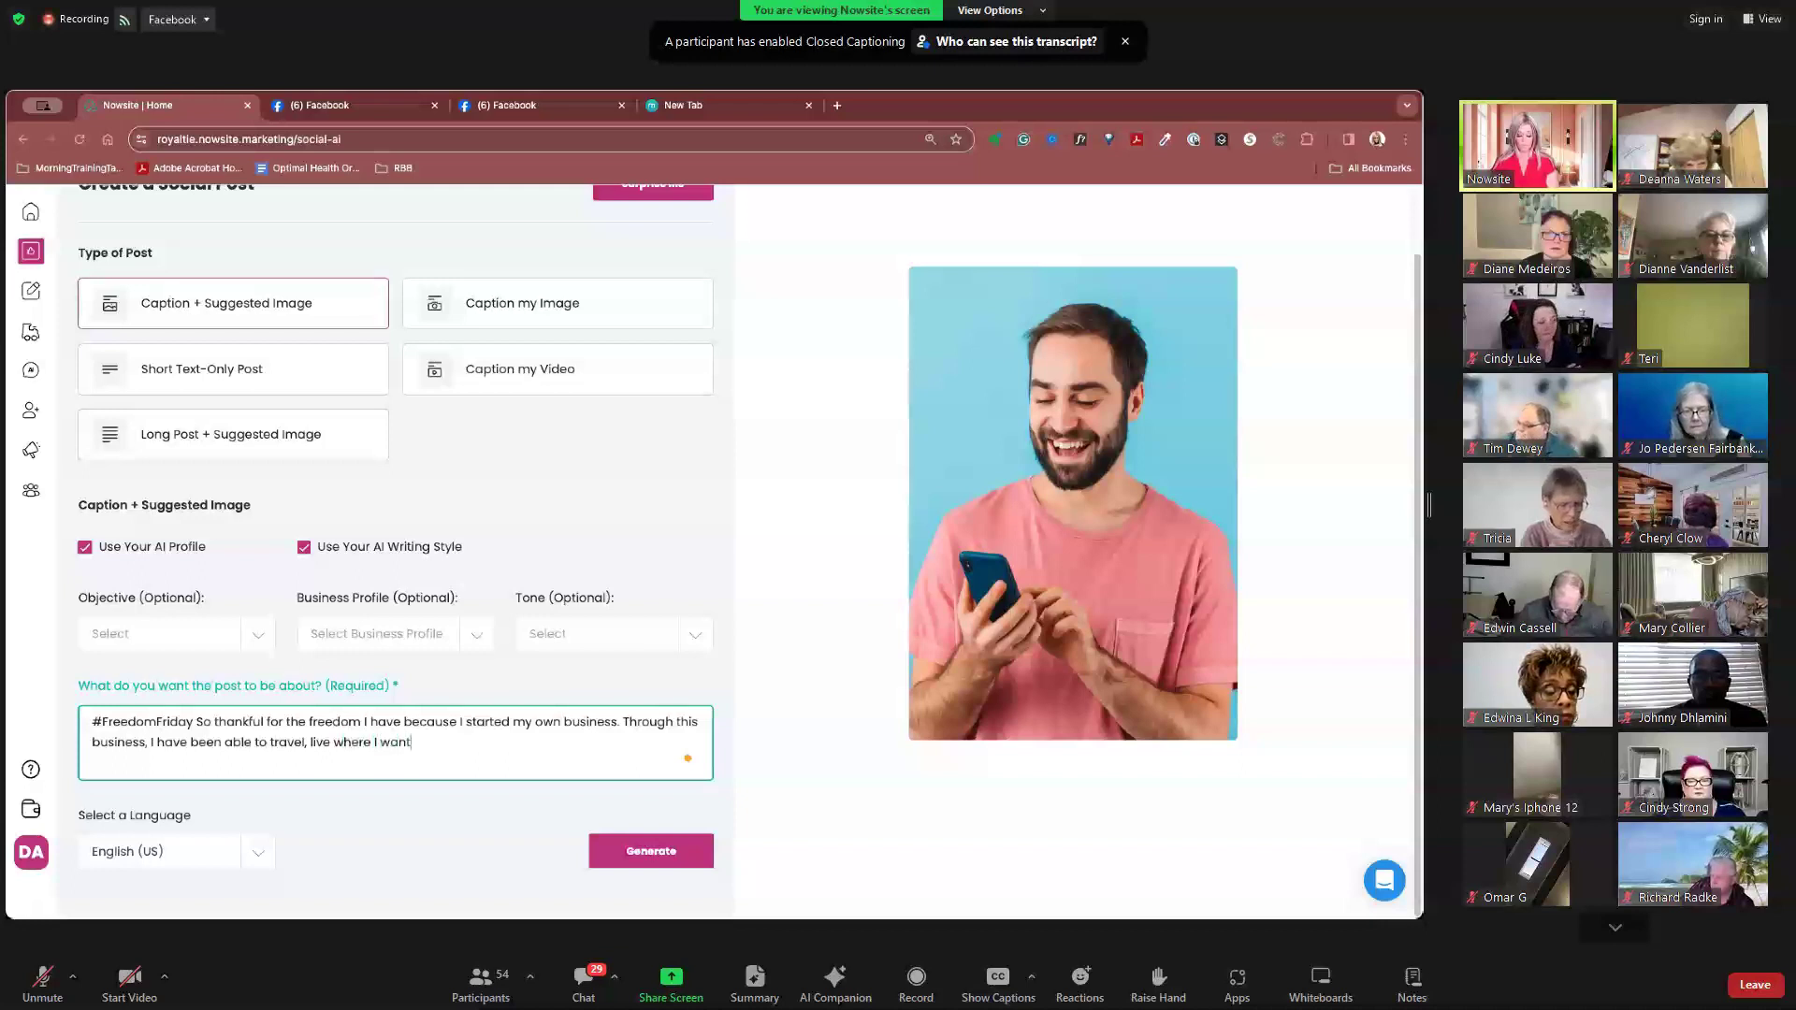
type(", and meet")
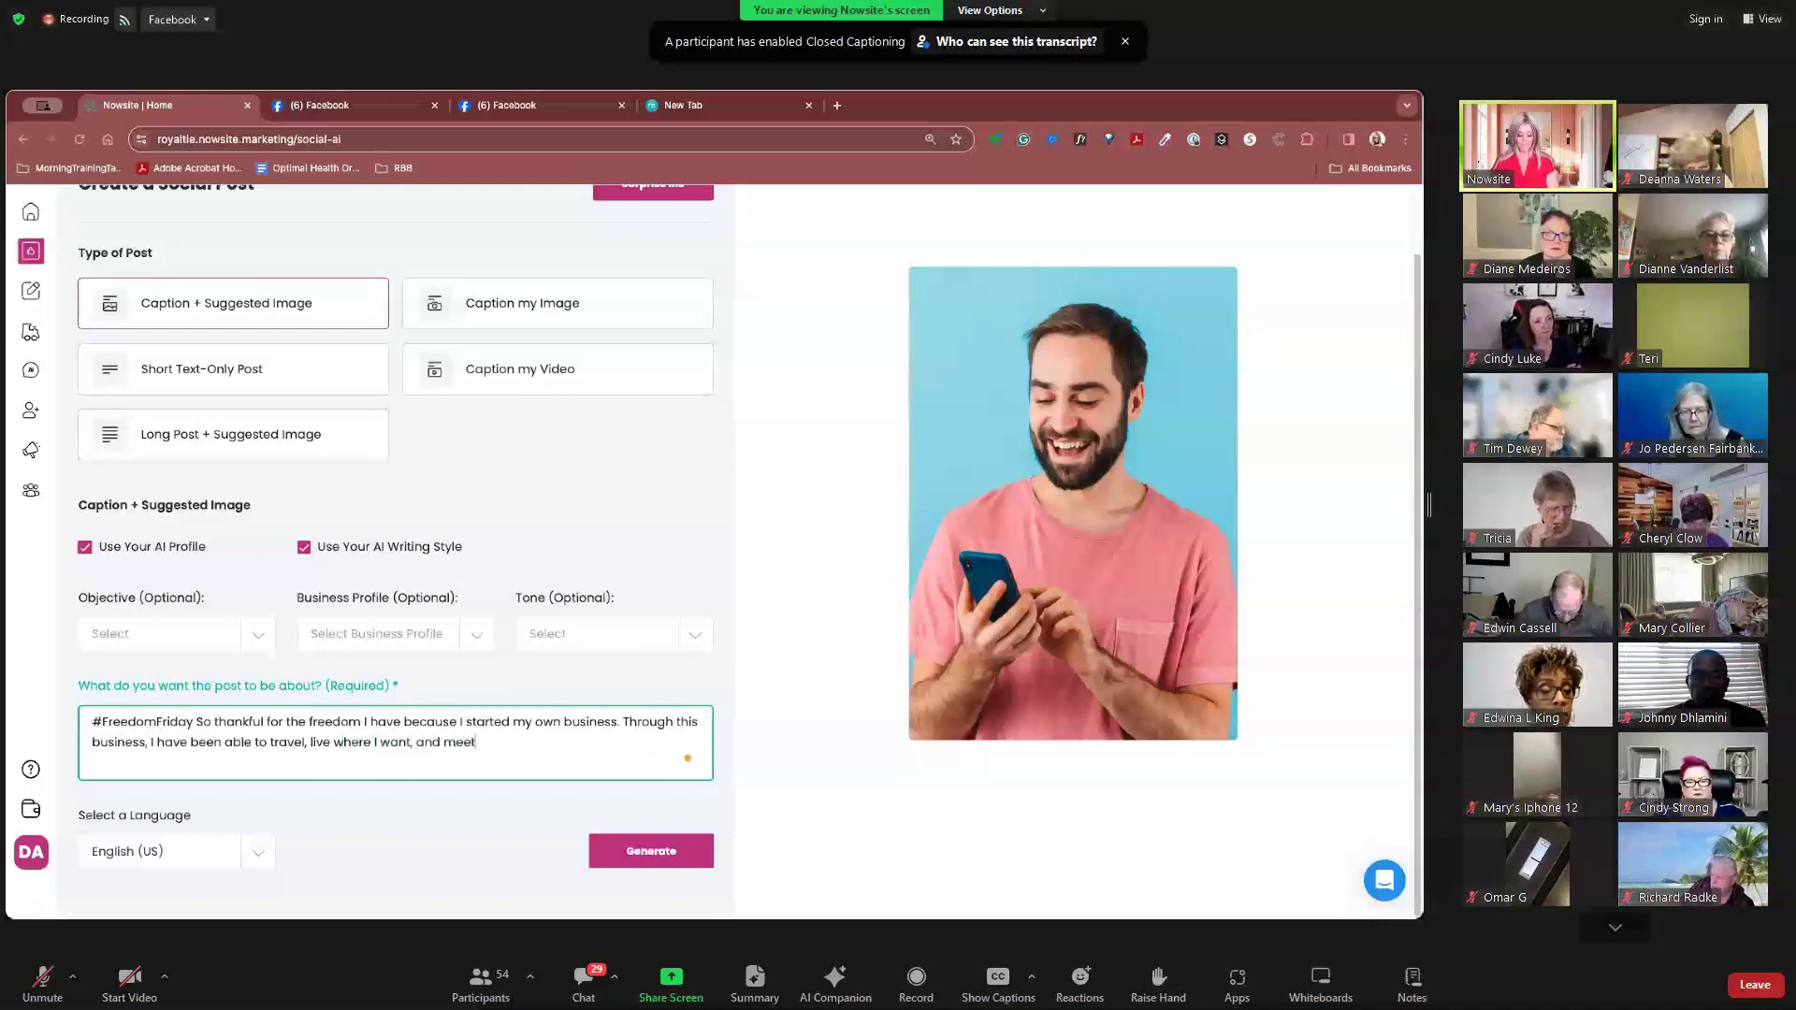
type(" the mos")
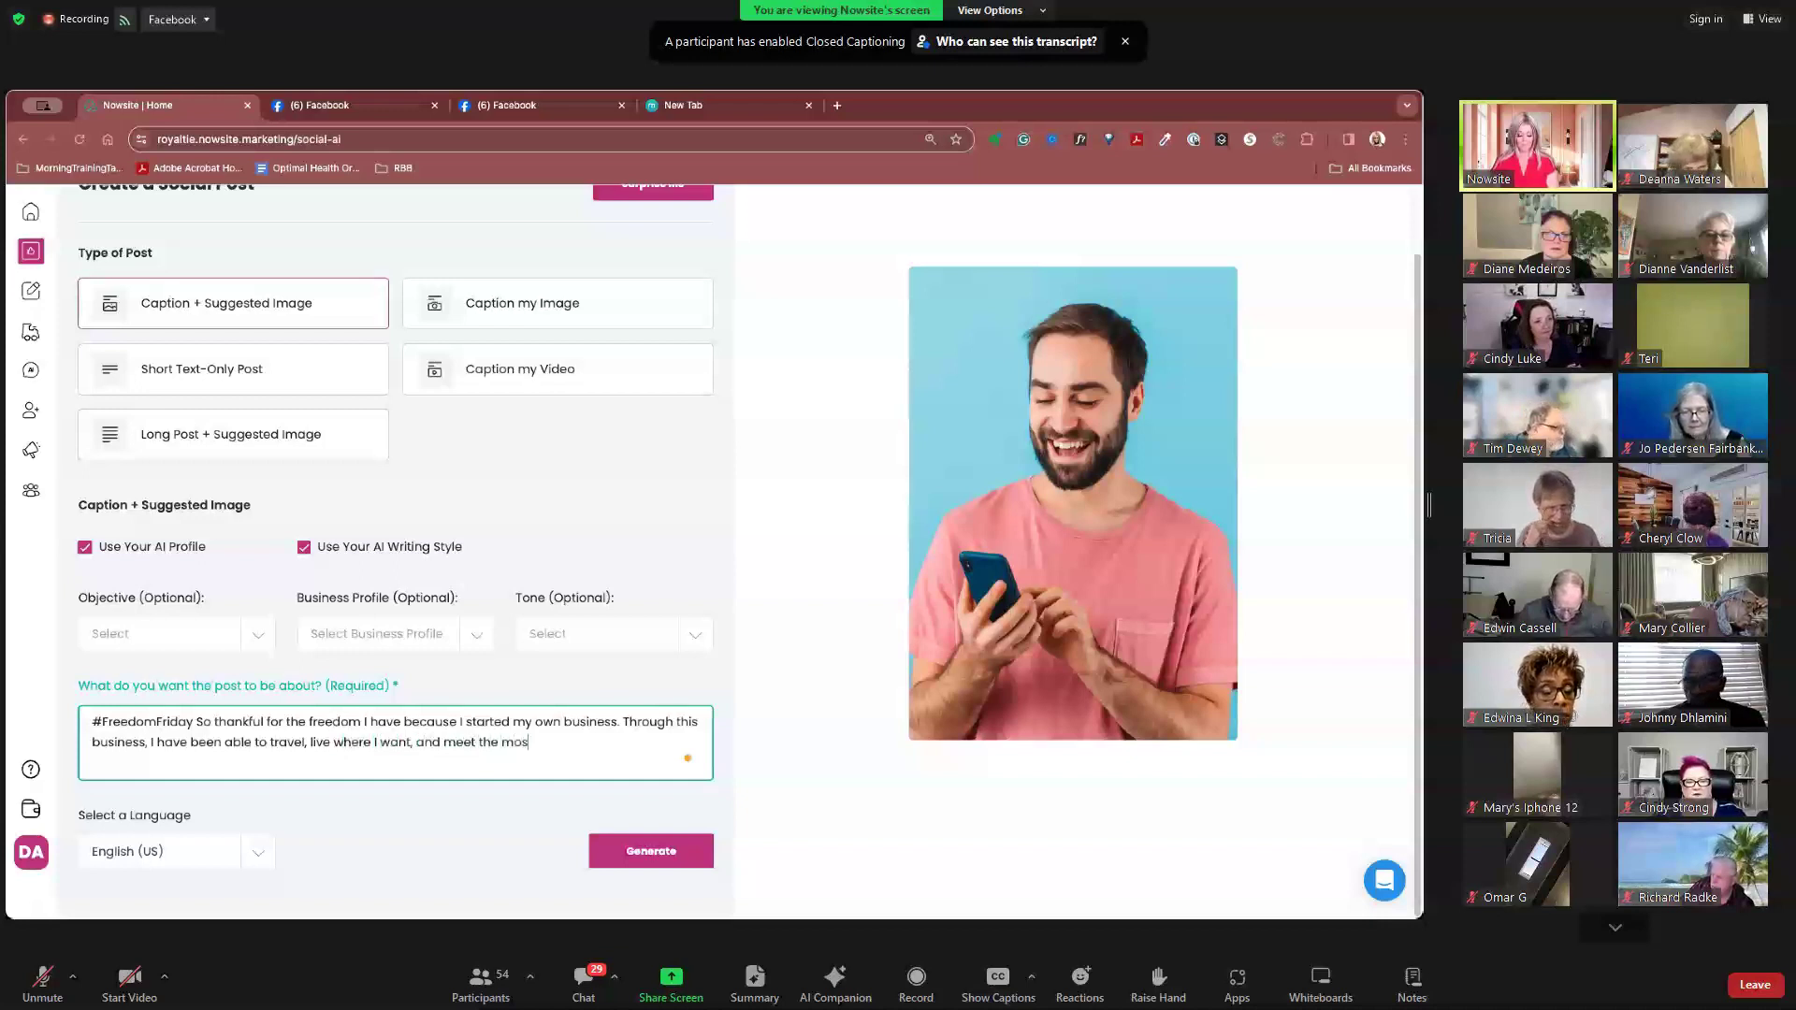
type("t incr")
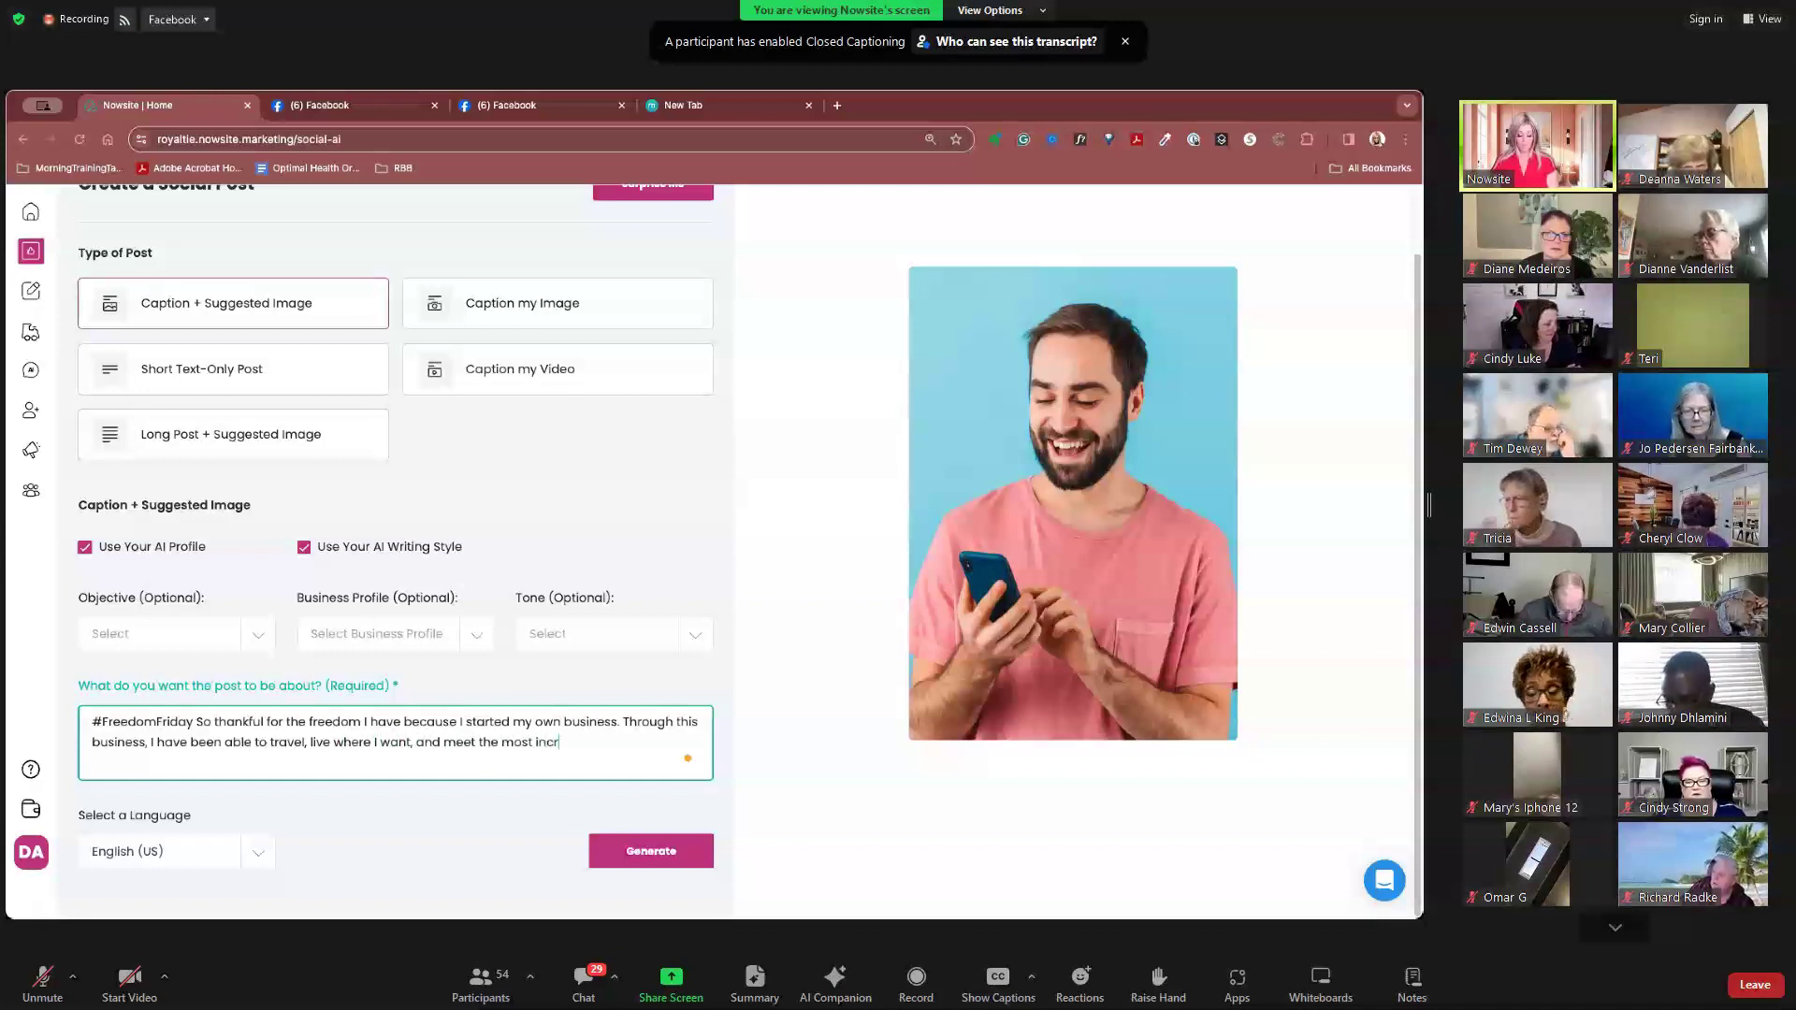
type("edable people ")
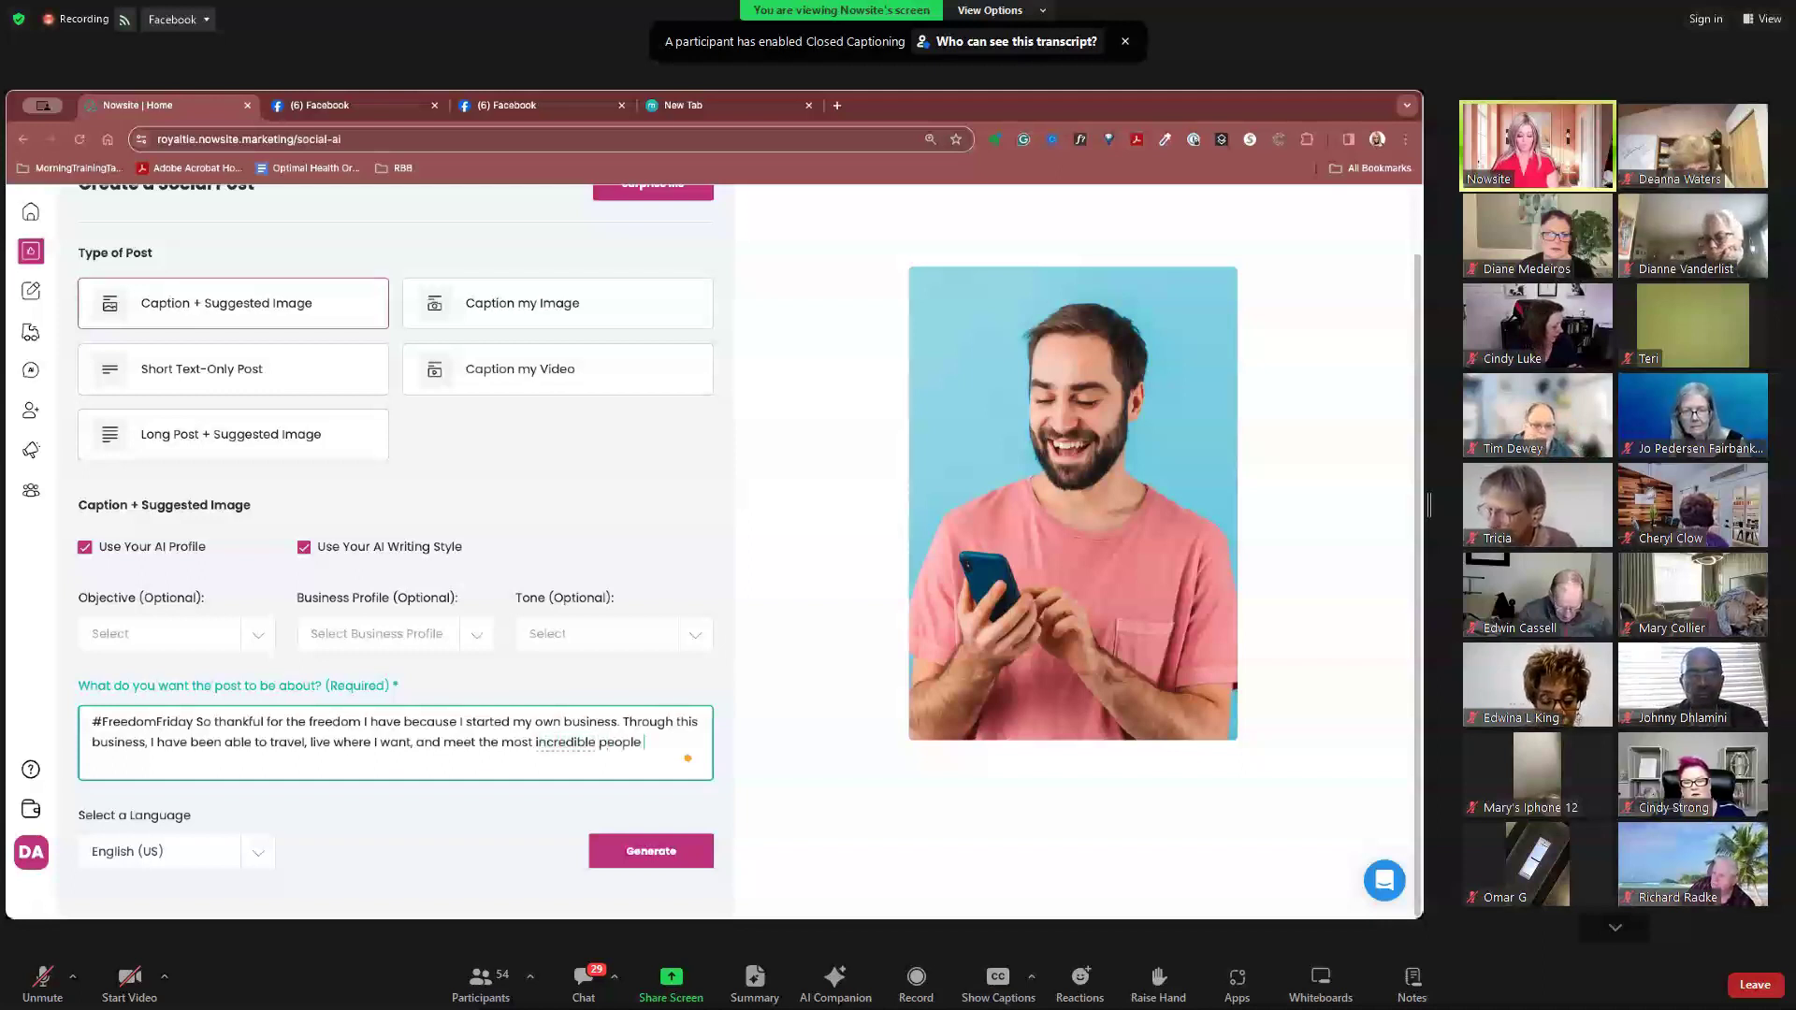
type("who hav")
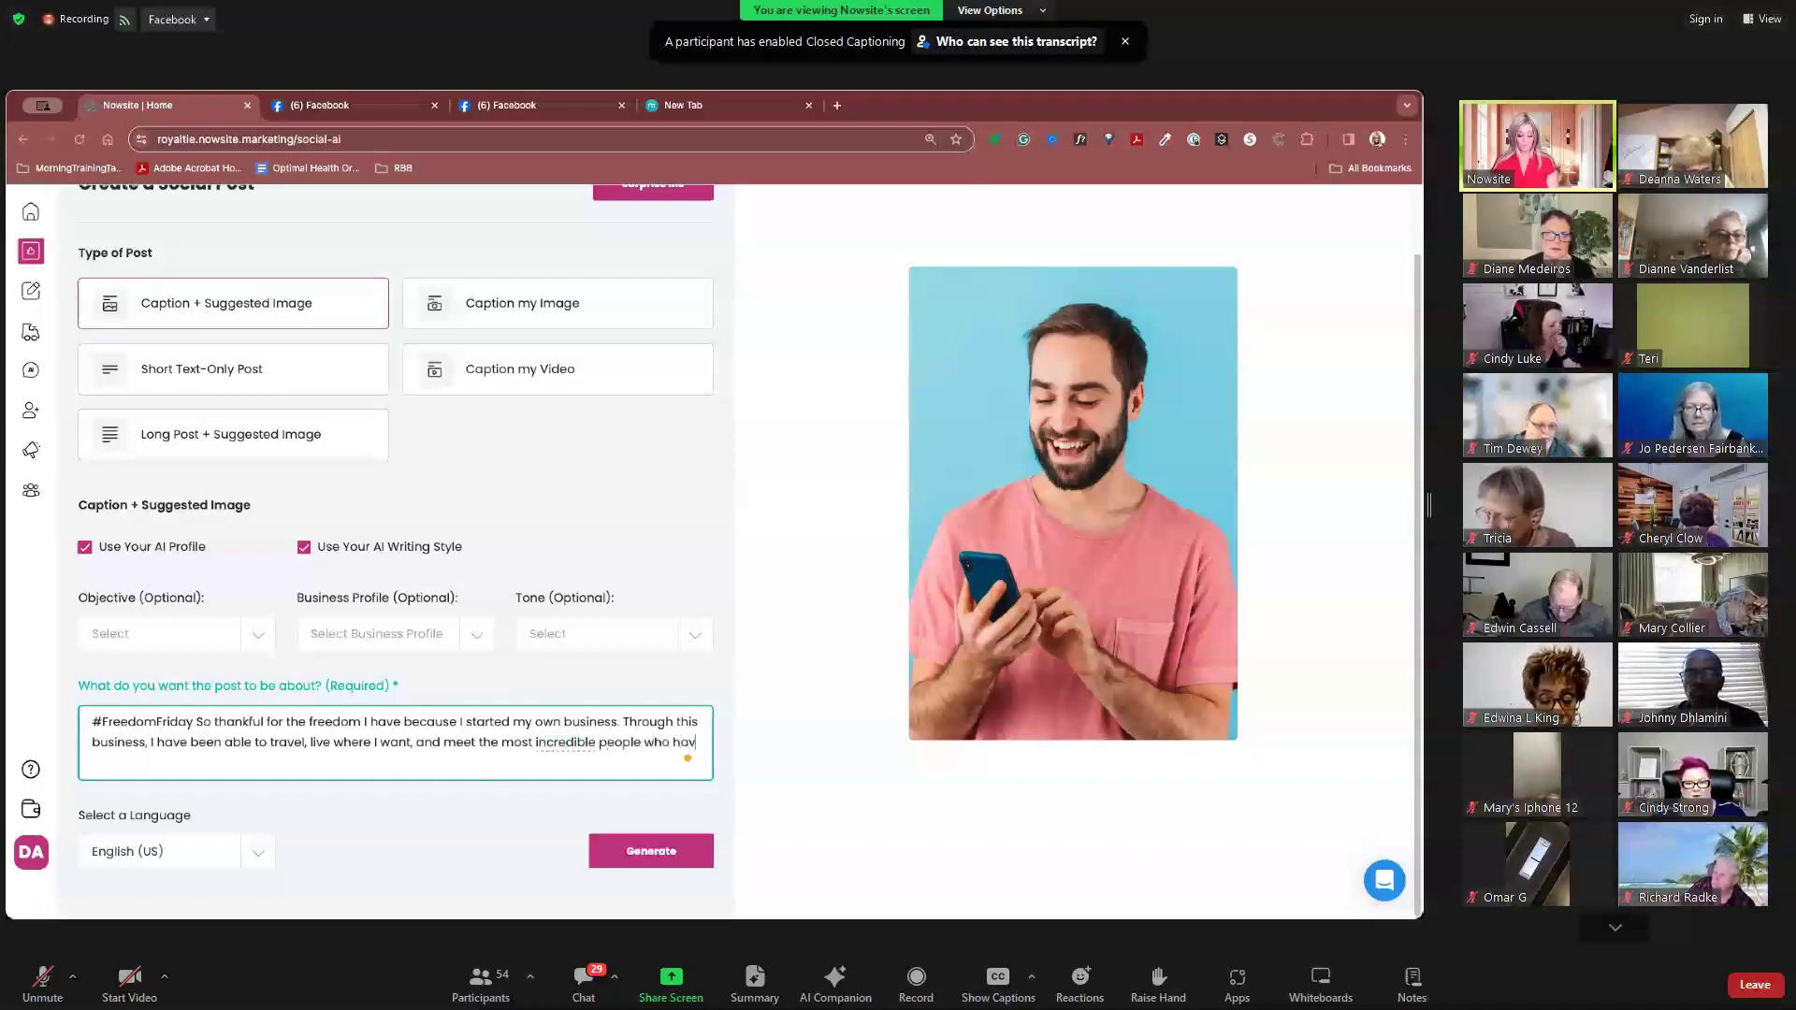
type("e now be")
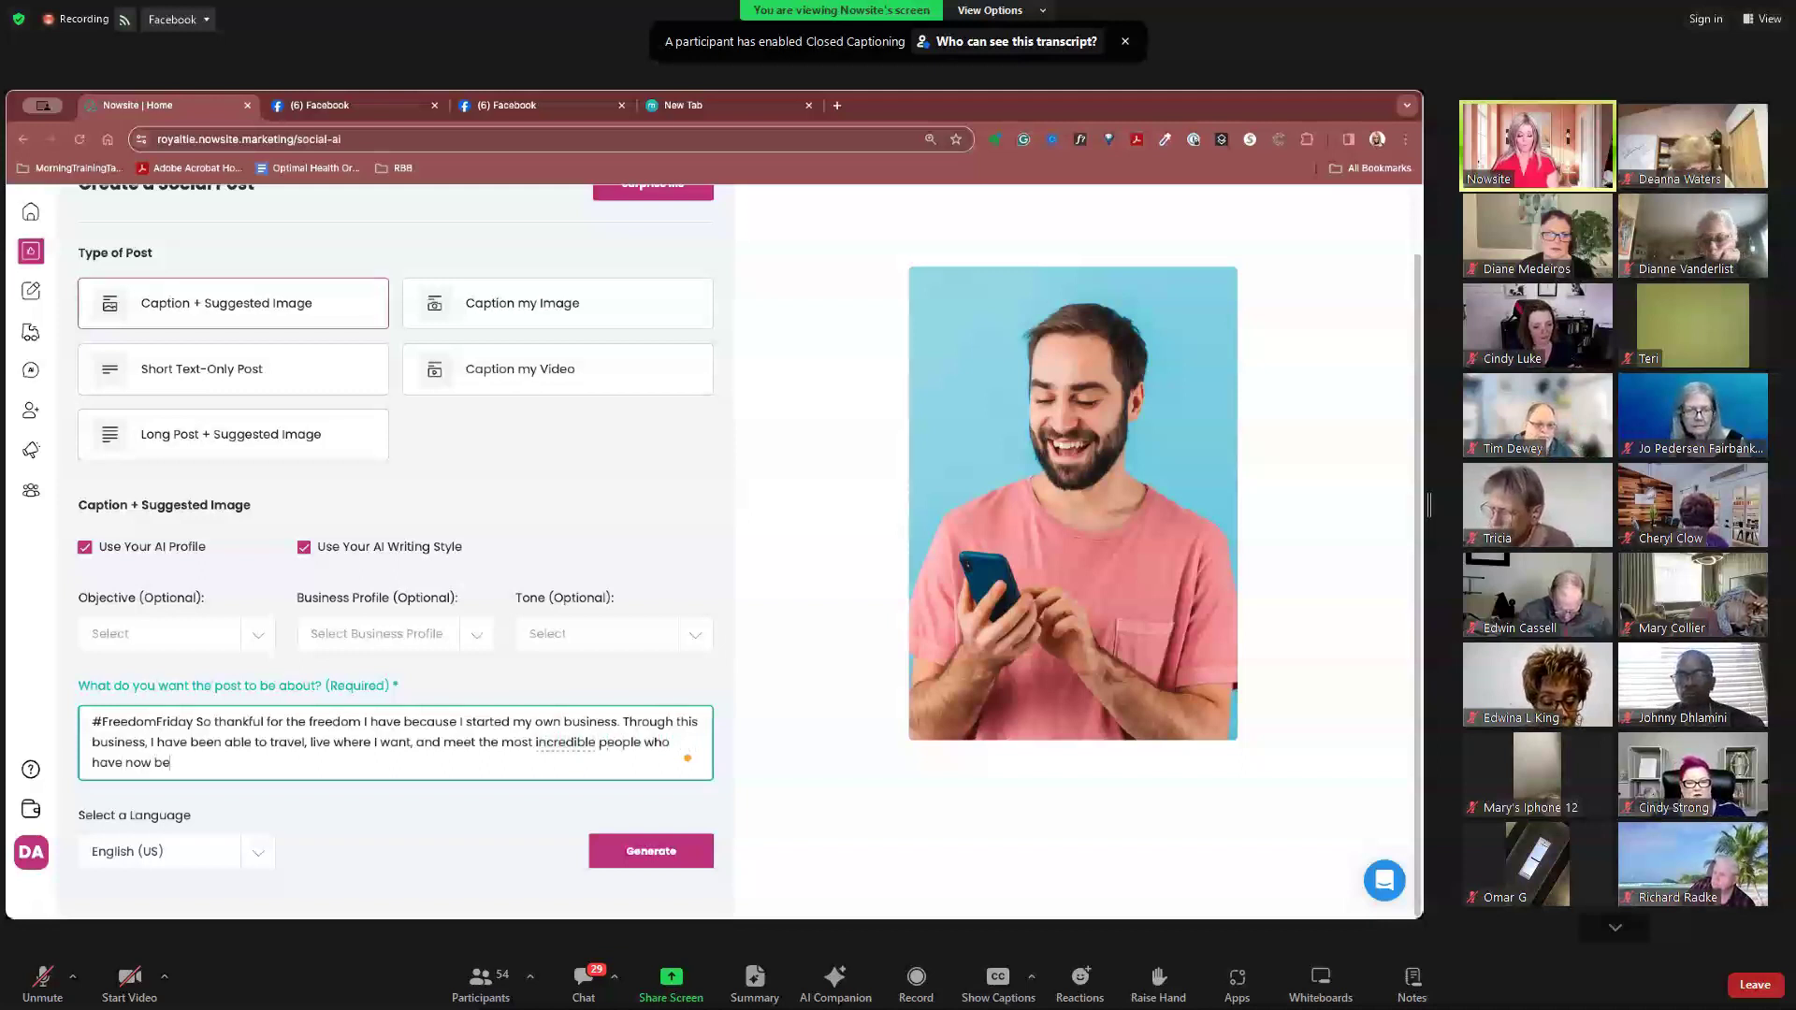
type("come my friend")
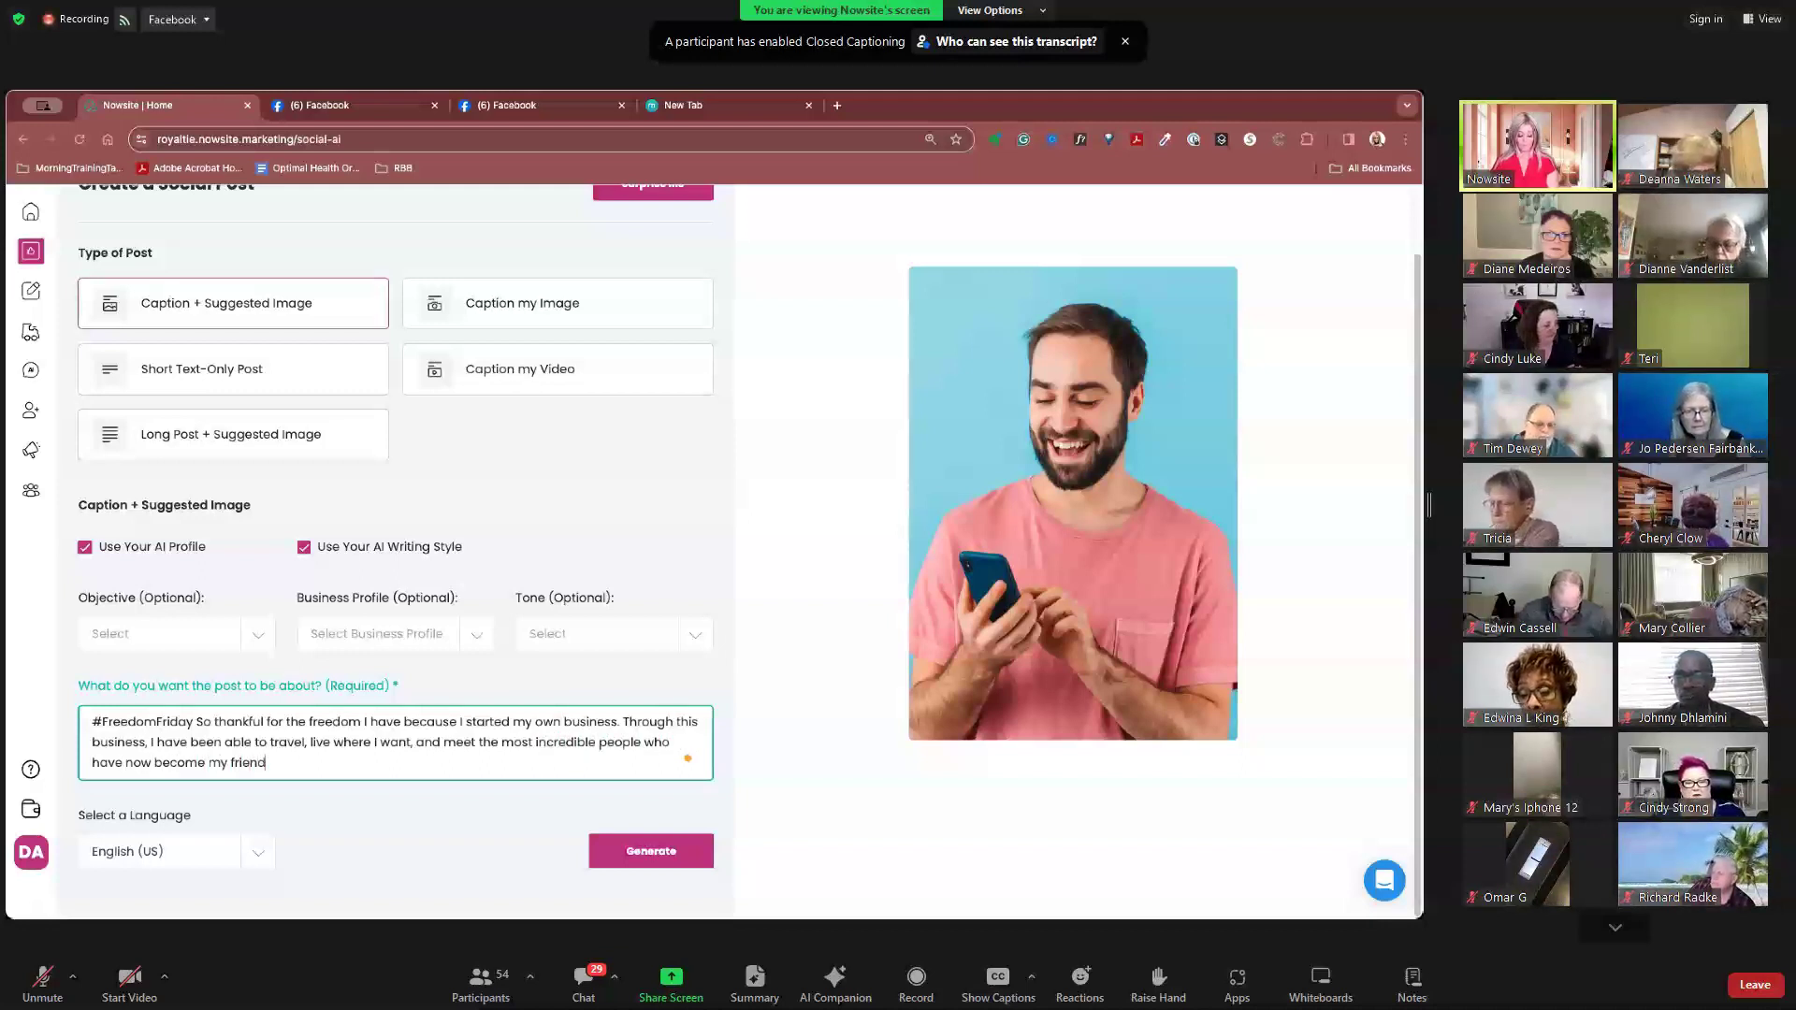
Step: Finish the post topic with the sentence "I am the most blessed person on the earth."
type("s. I am th")
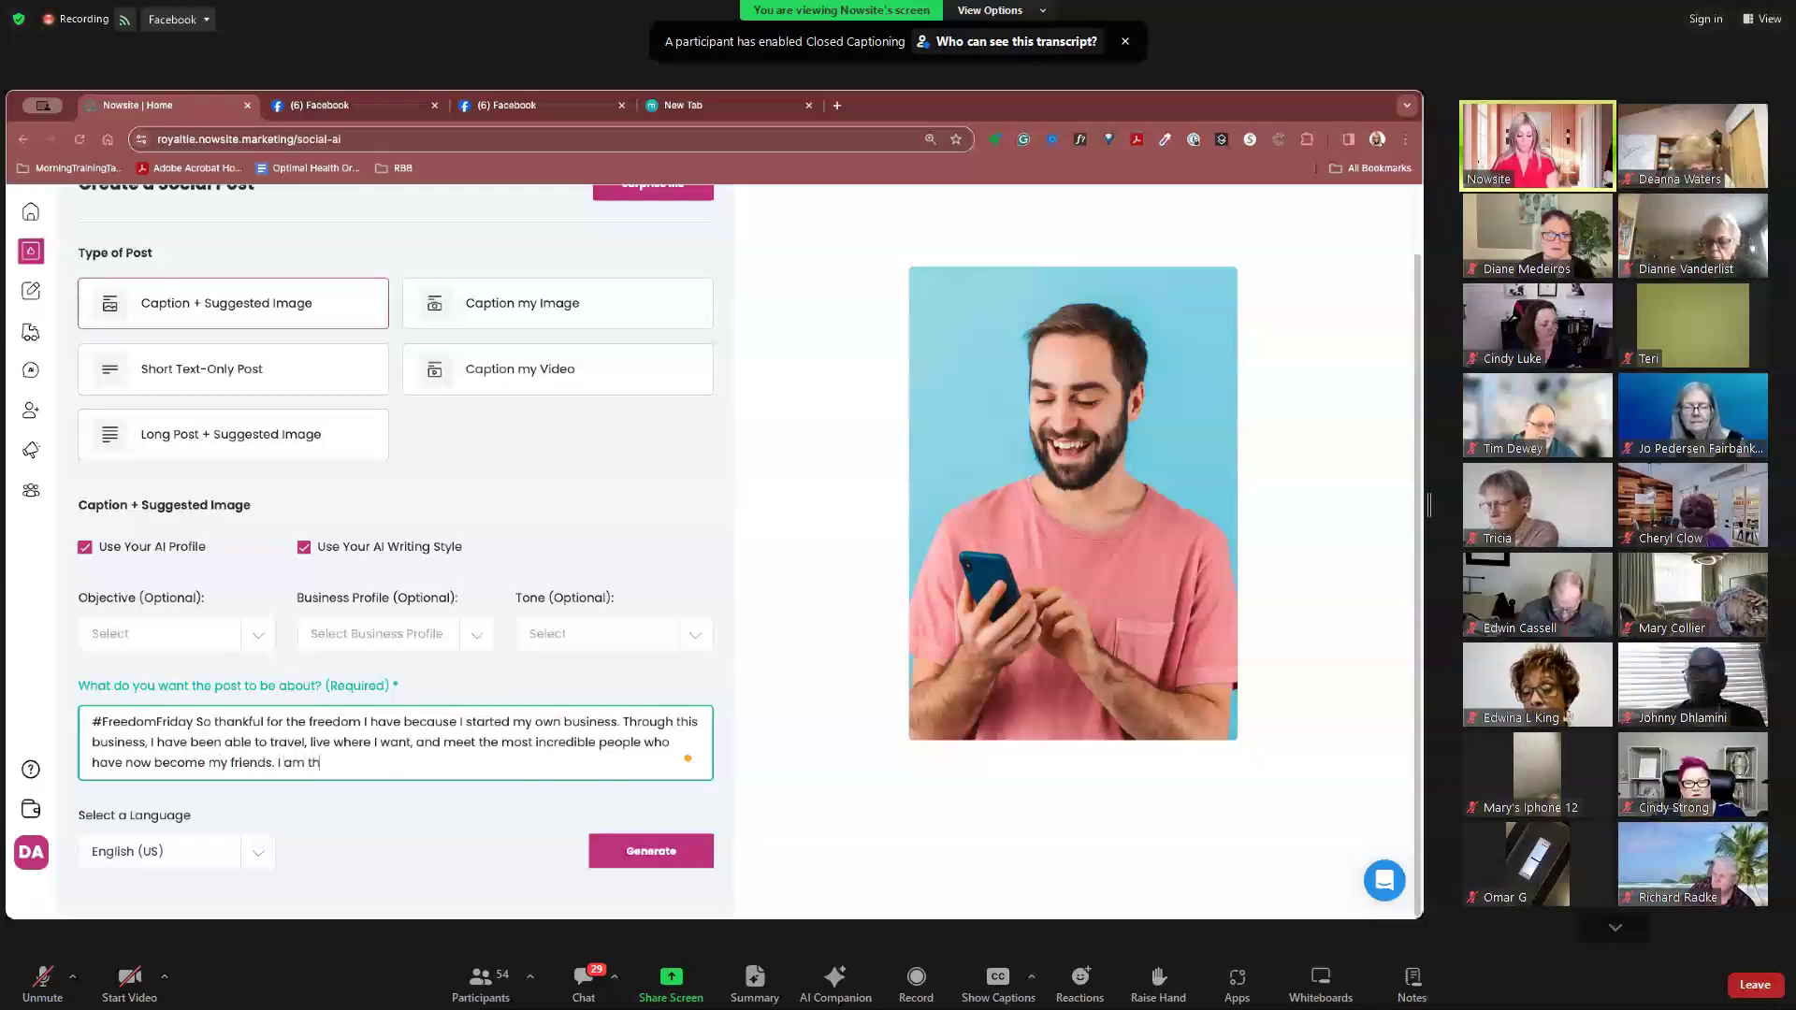
type("e most bless")
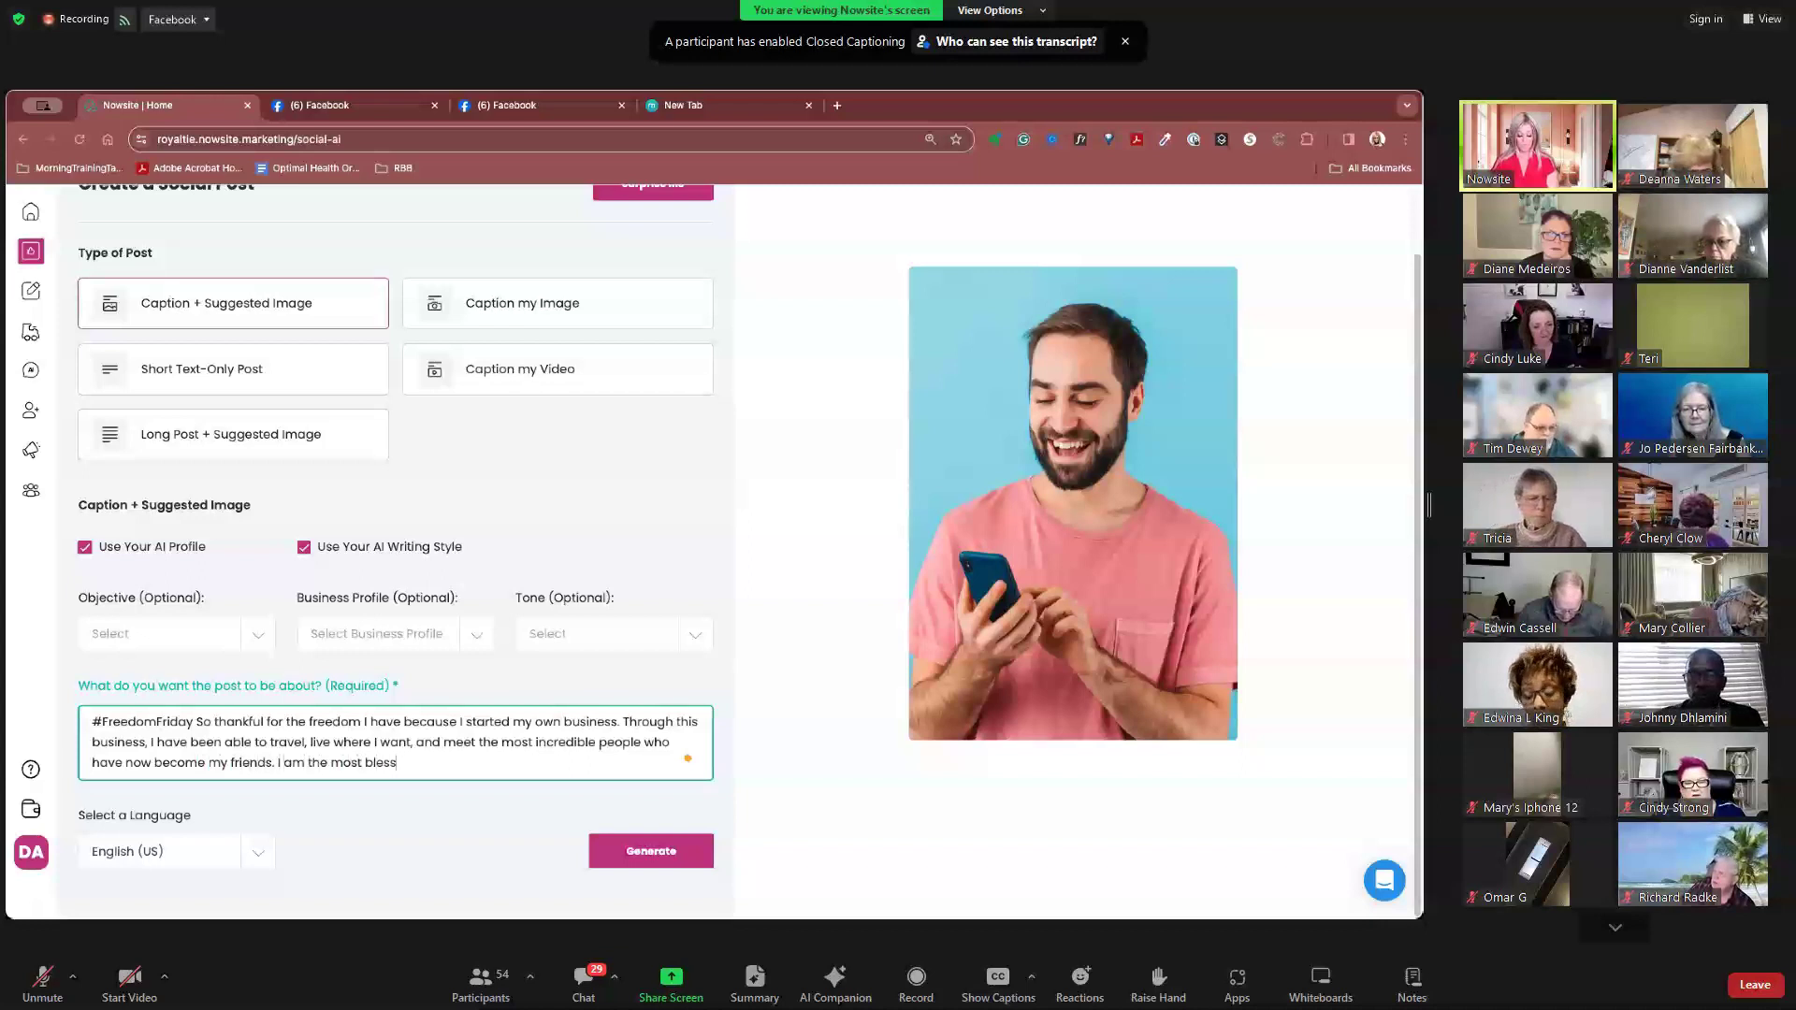
type("ed person on th")
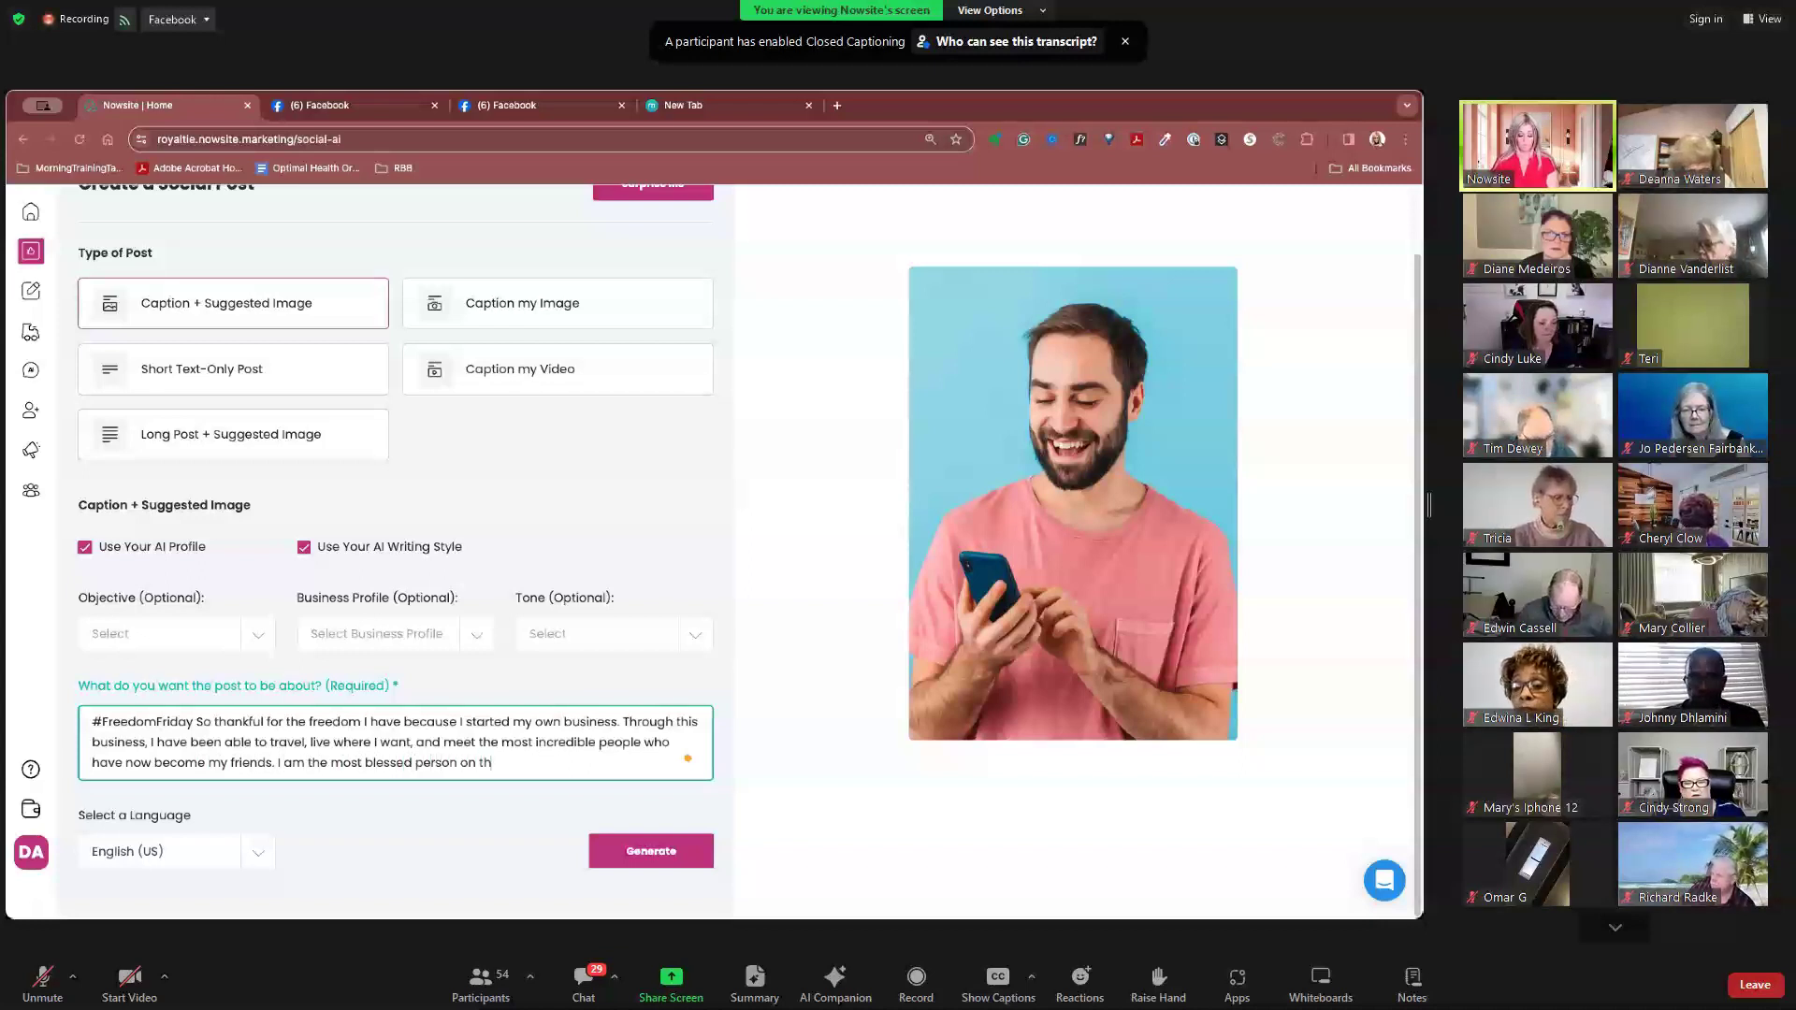
type("e earth.")
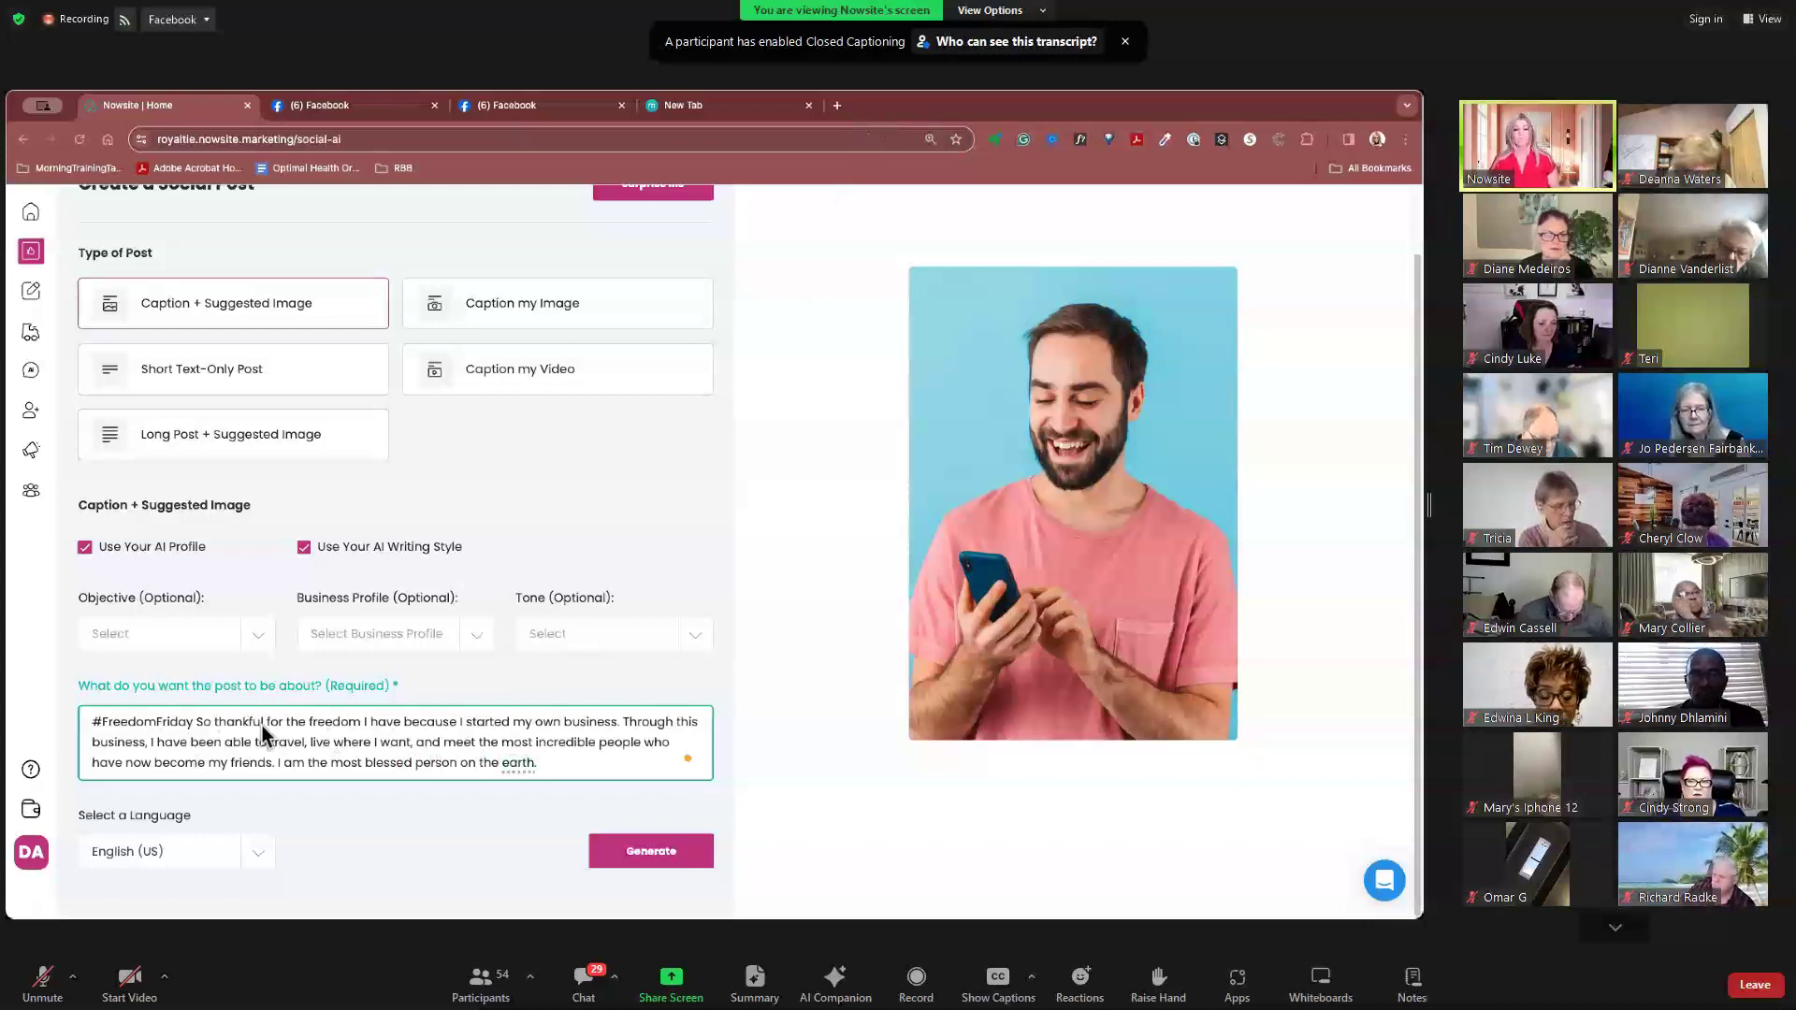
Step: Generate the caption and suggested image from the entered #FreedomFriday post topic
left_click_drag(194, 721, 643, 792)
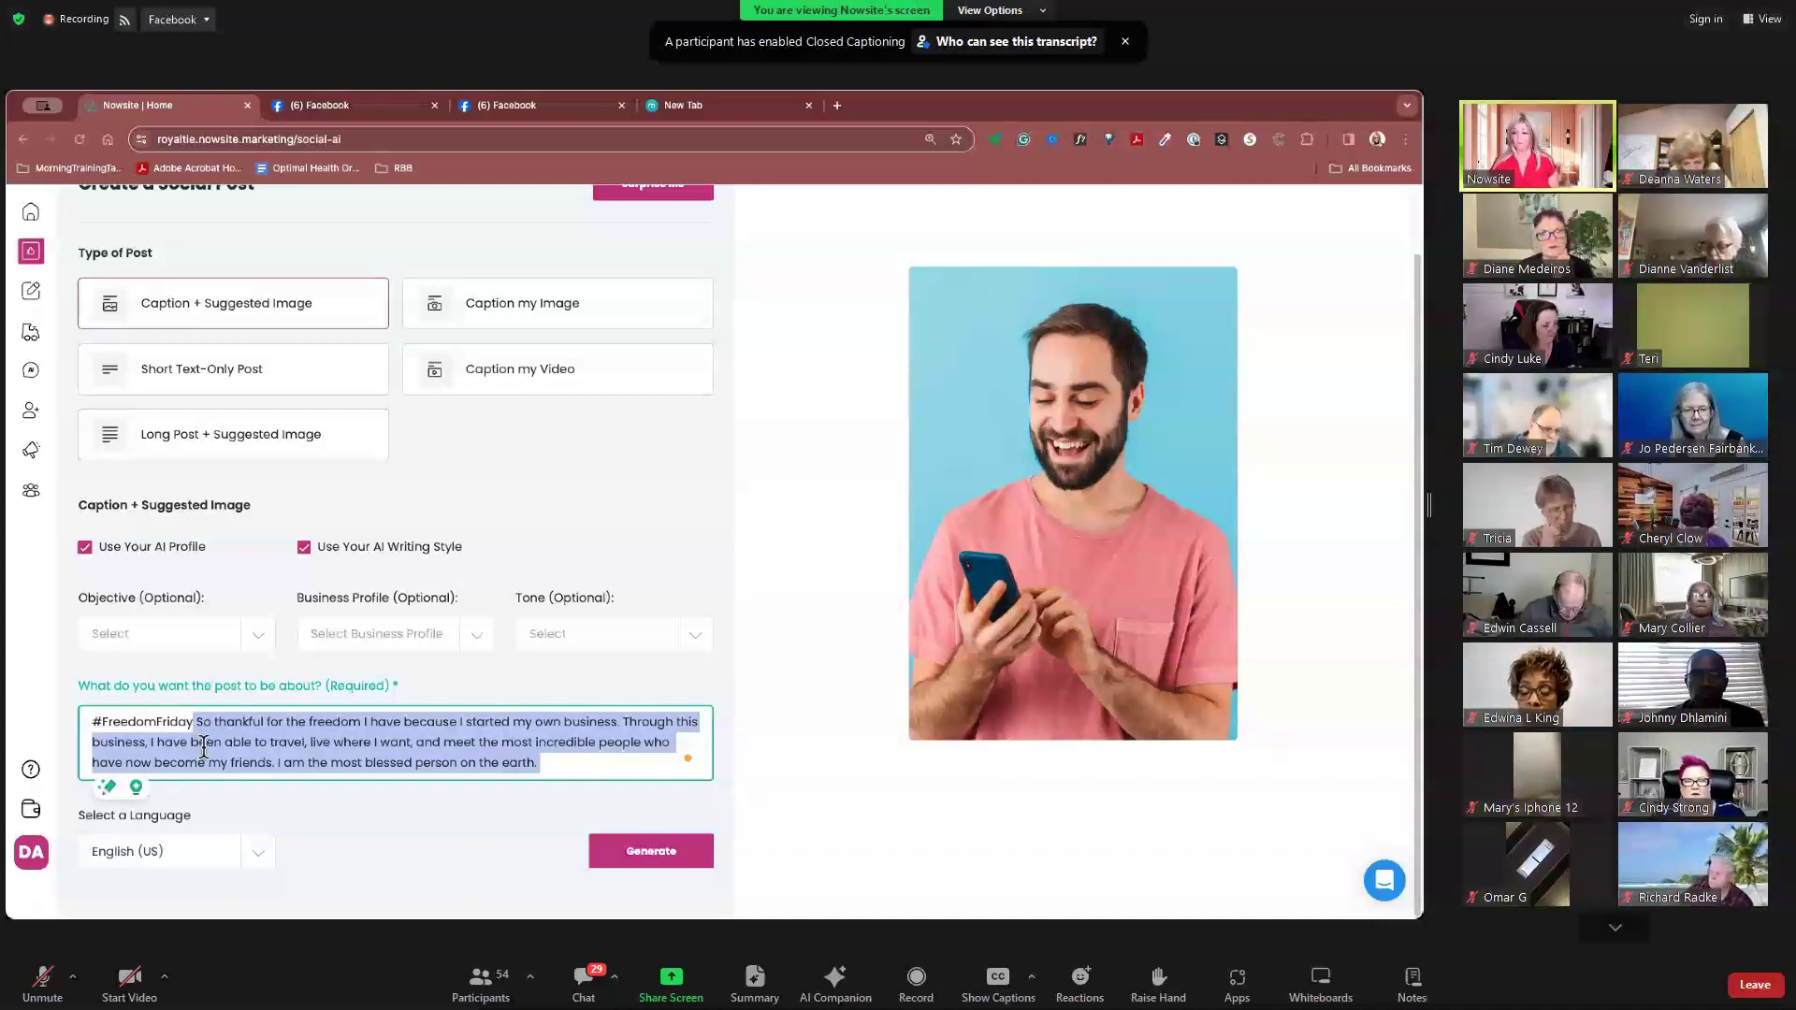
left_click(252, 751)
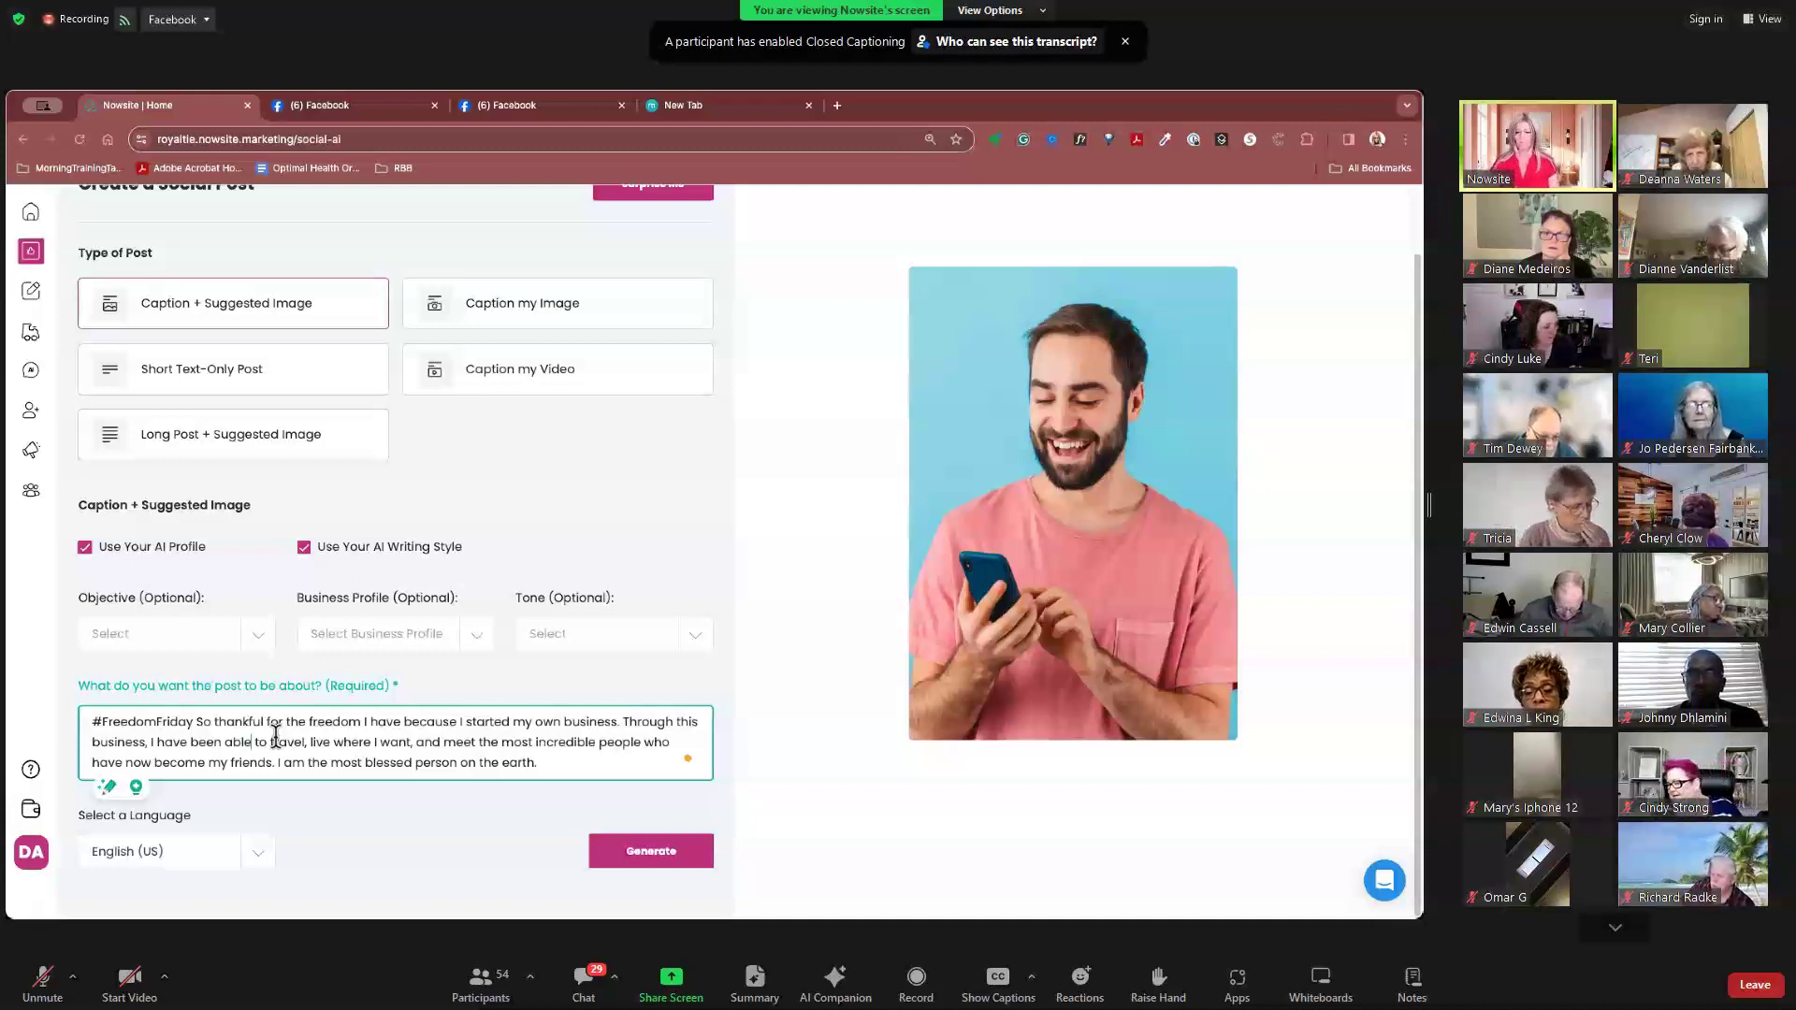
left_click(634, 859)
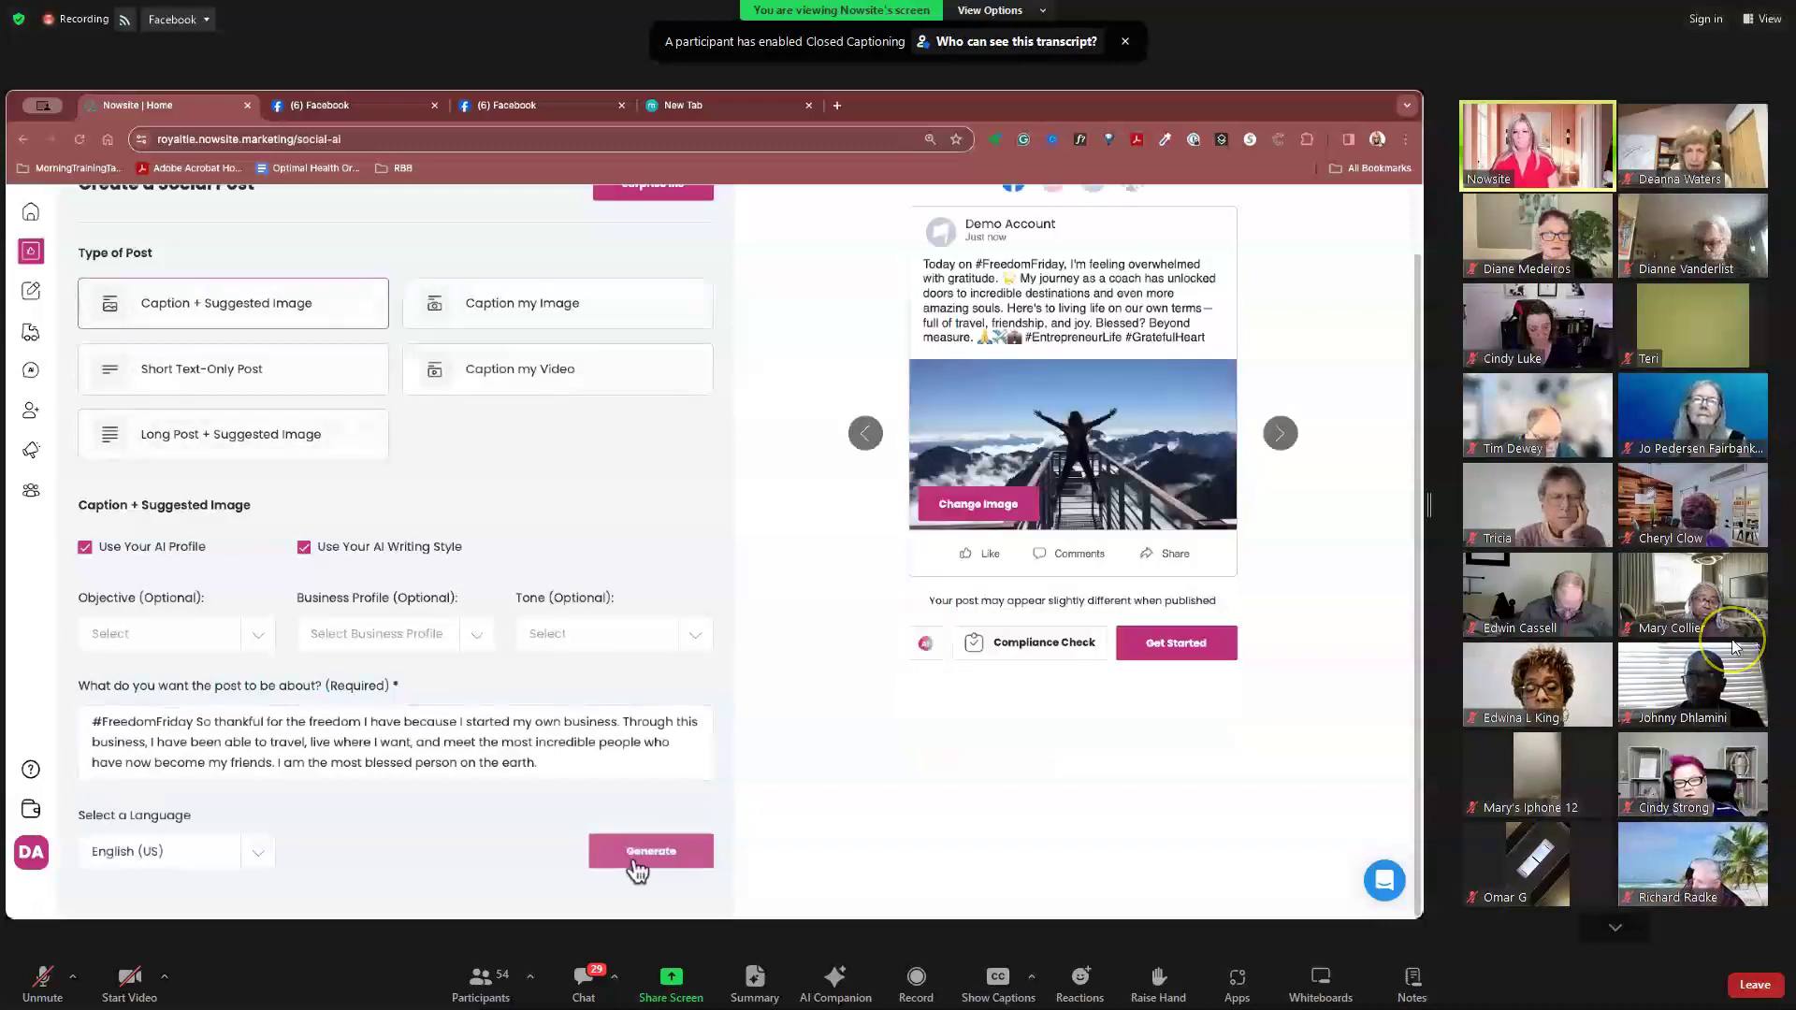
scroll(840, 341, "up", 1)
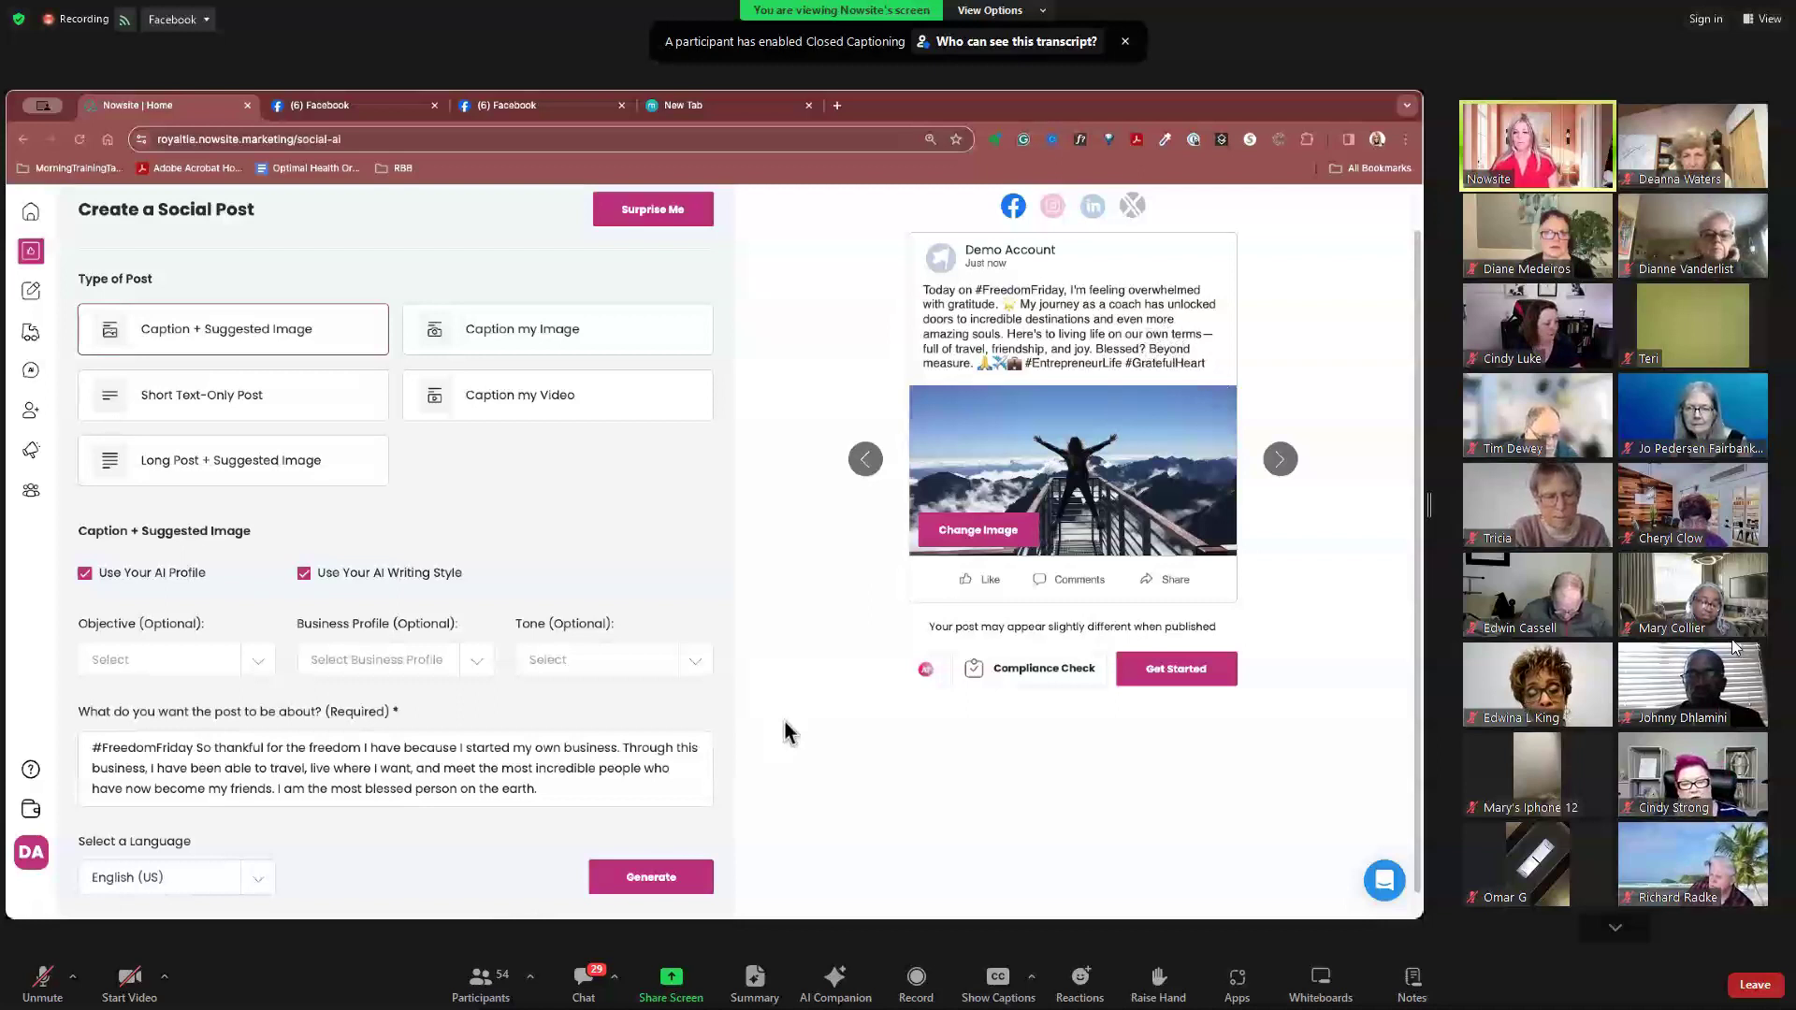
Step: Switch the generated post to its Instagram version and view the instructions for posting it, closing them without posting
left_click(1053, 207)
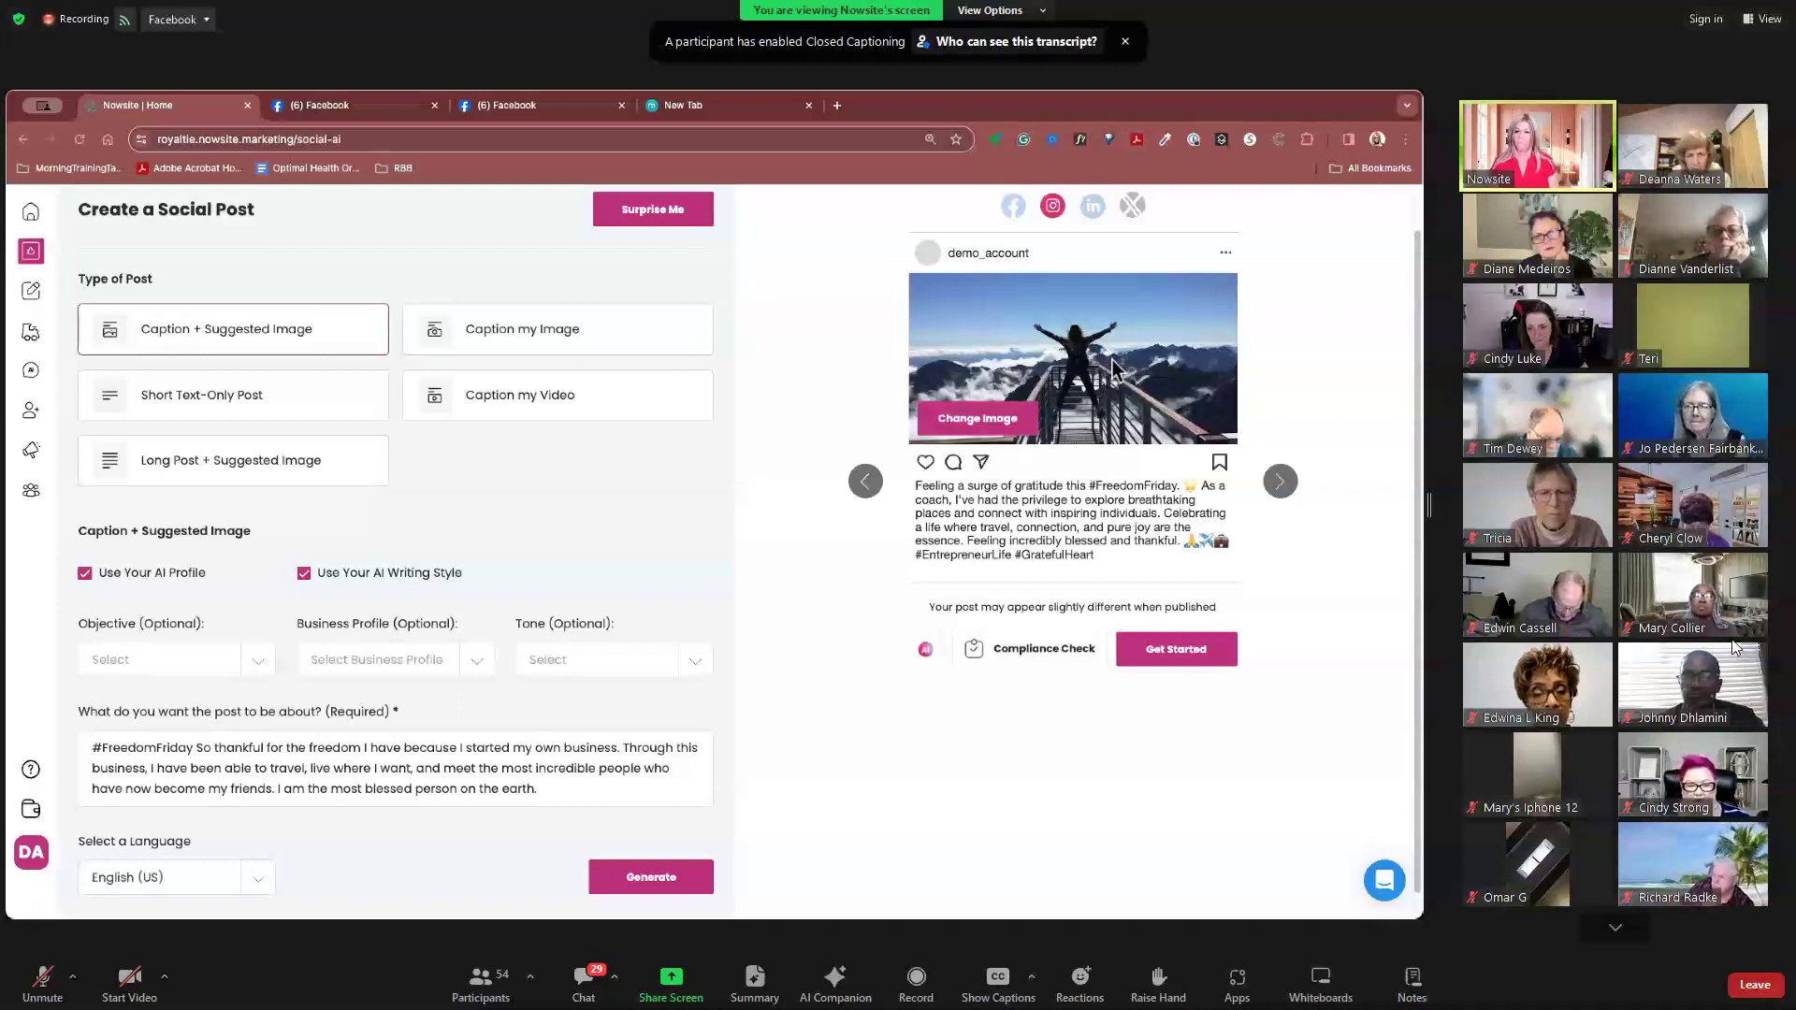
left_click(1180, 653)
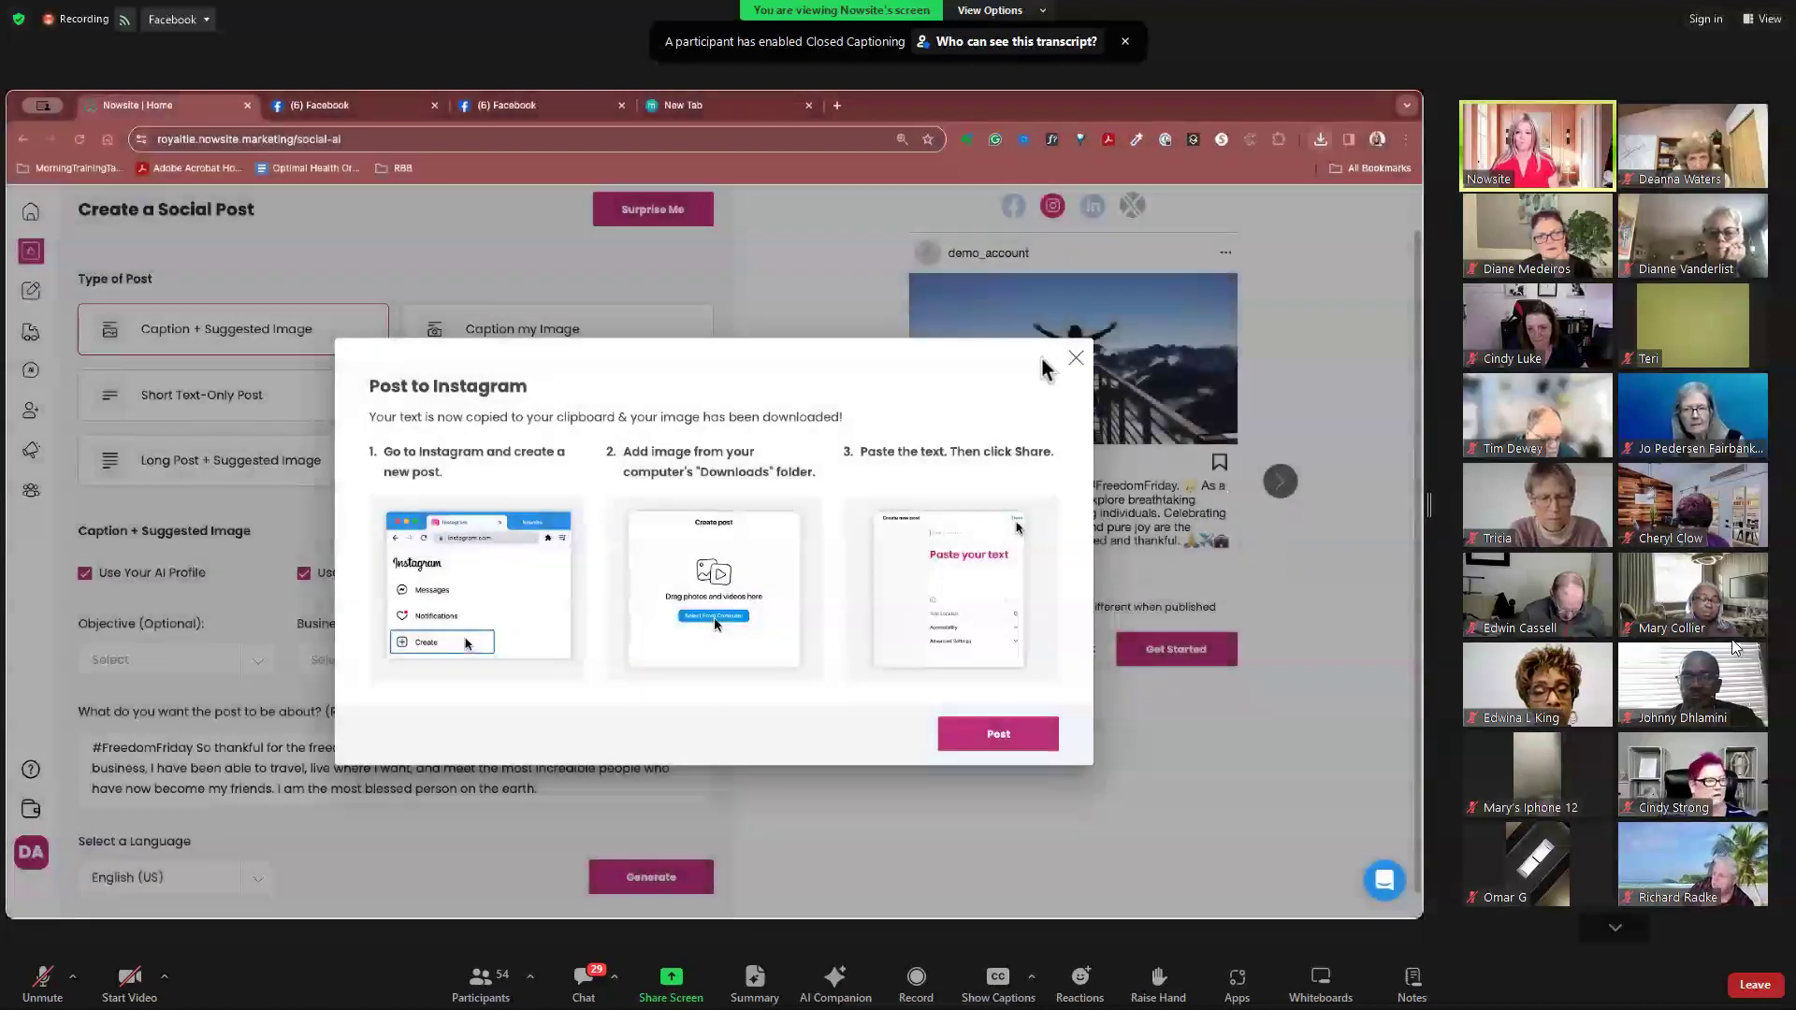
left_click(1076, 362)
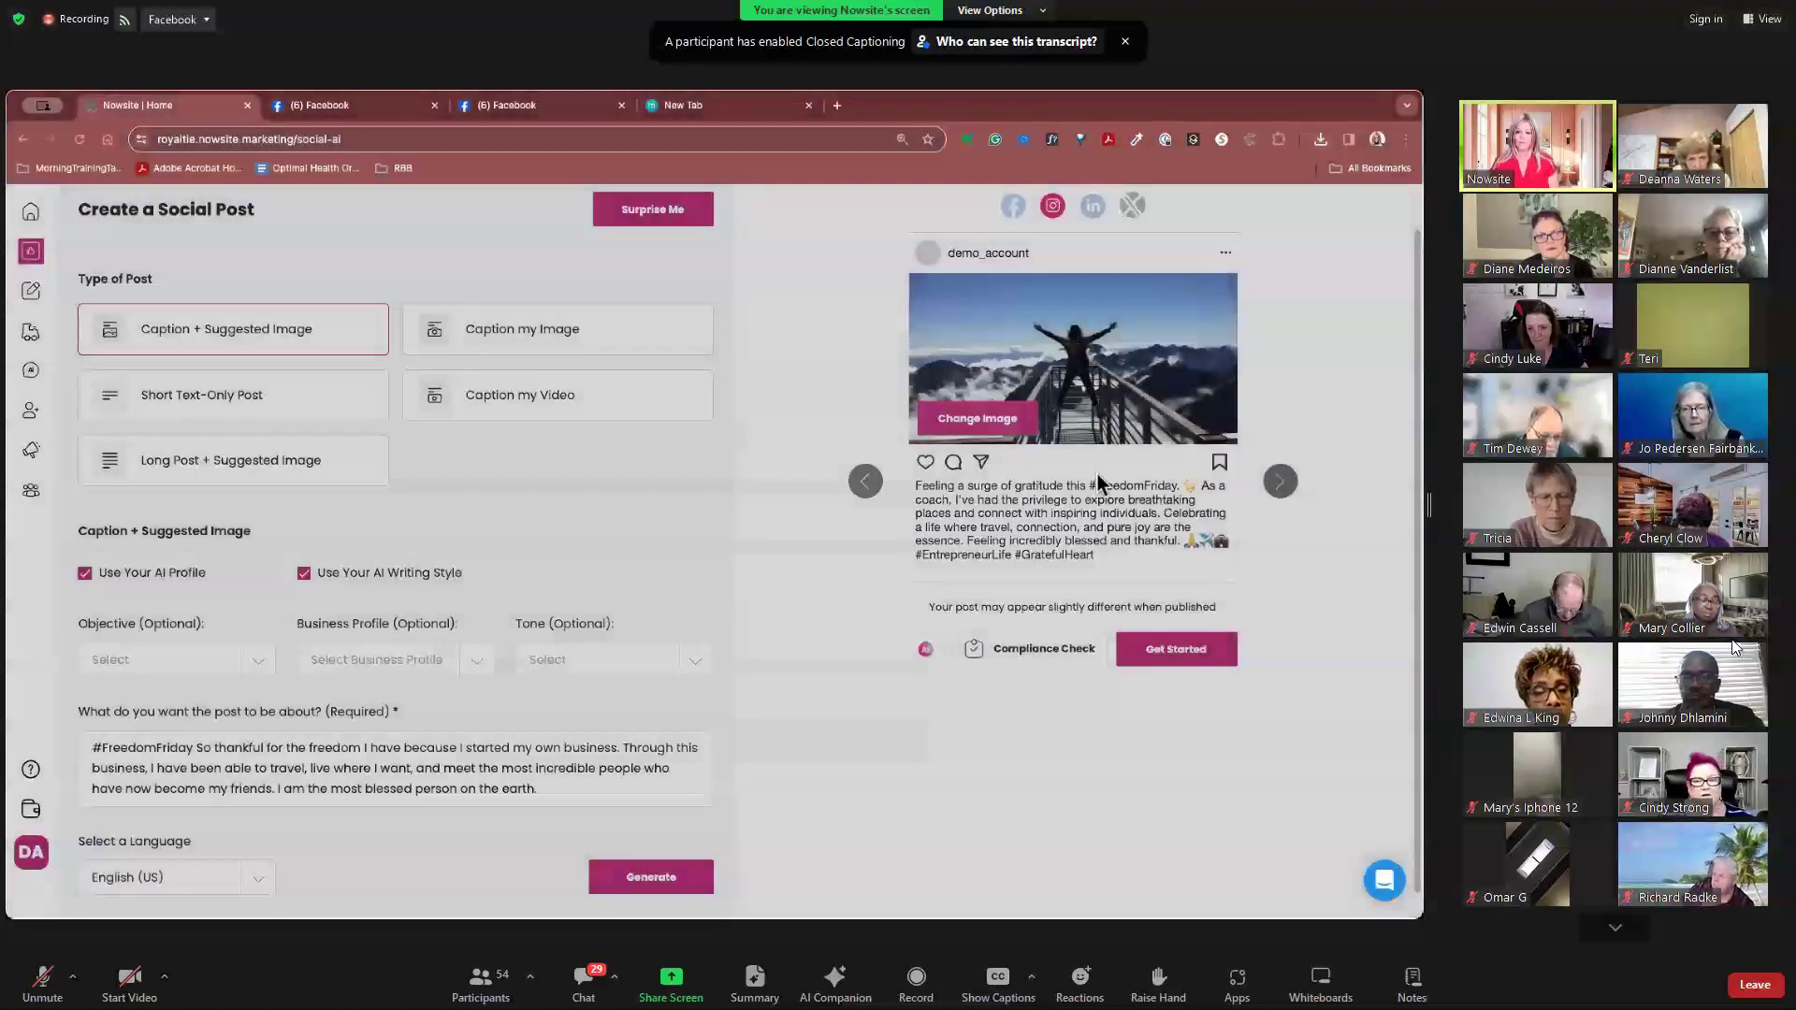
Step: Overlay the post image with "Live the Life of Freedom You Deserve! I Can Show You How!", set overlay opacity to 0.2 and center the text
left_click(952, 411)
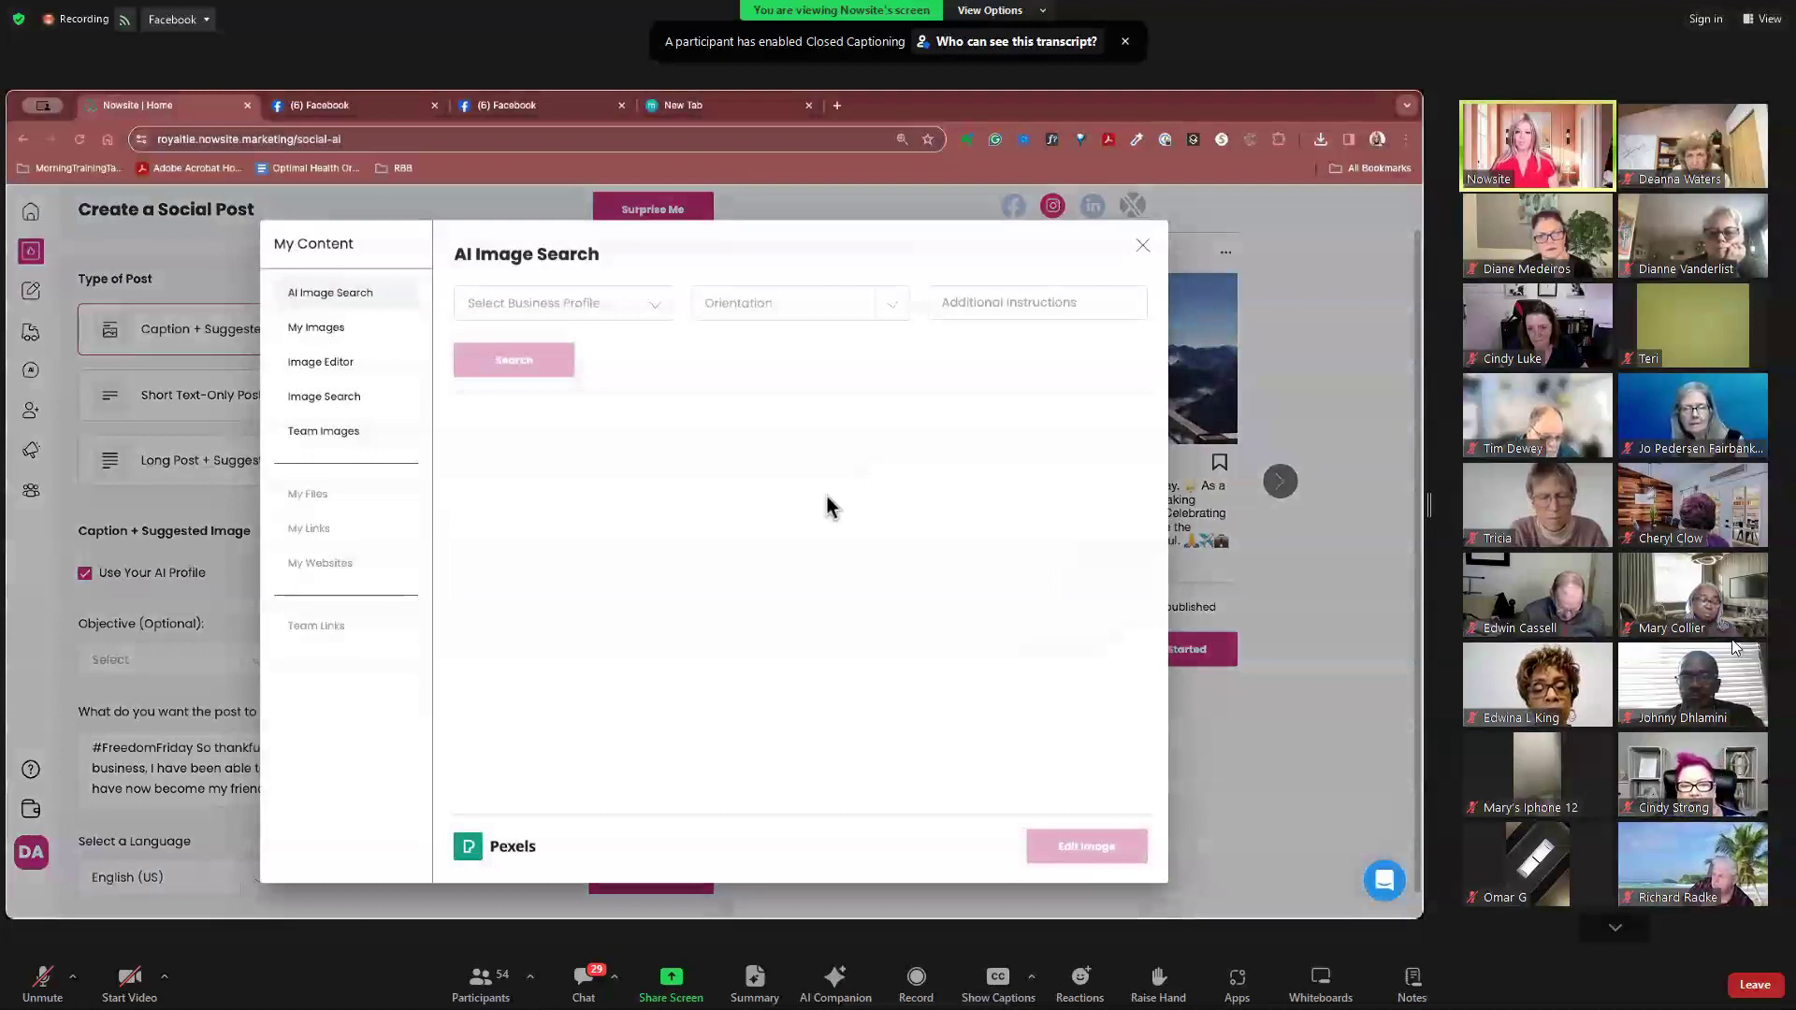
left_click(321, 336)
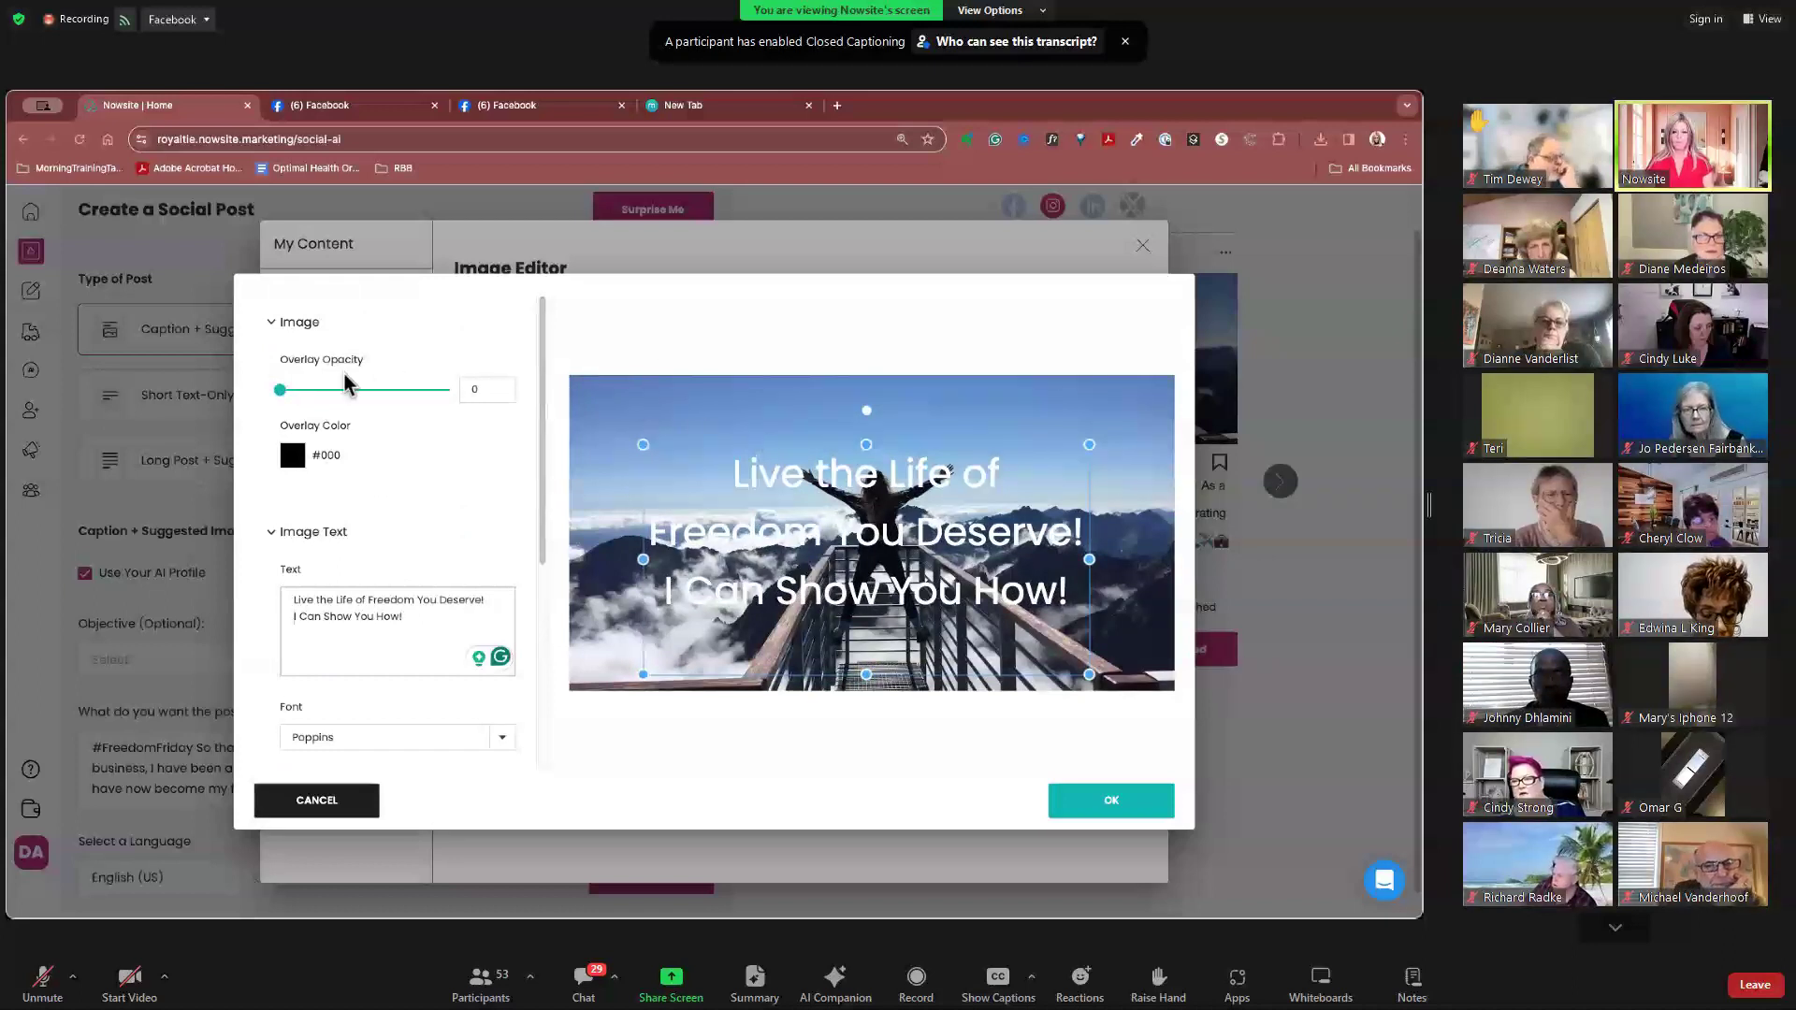
left_click_drag(279, 389, 315, 390)
left_click_drag(795, 570, 808, 568)
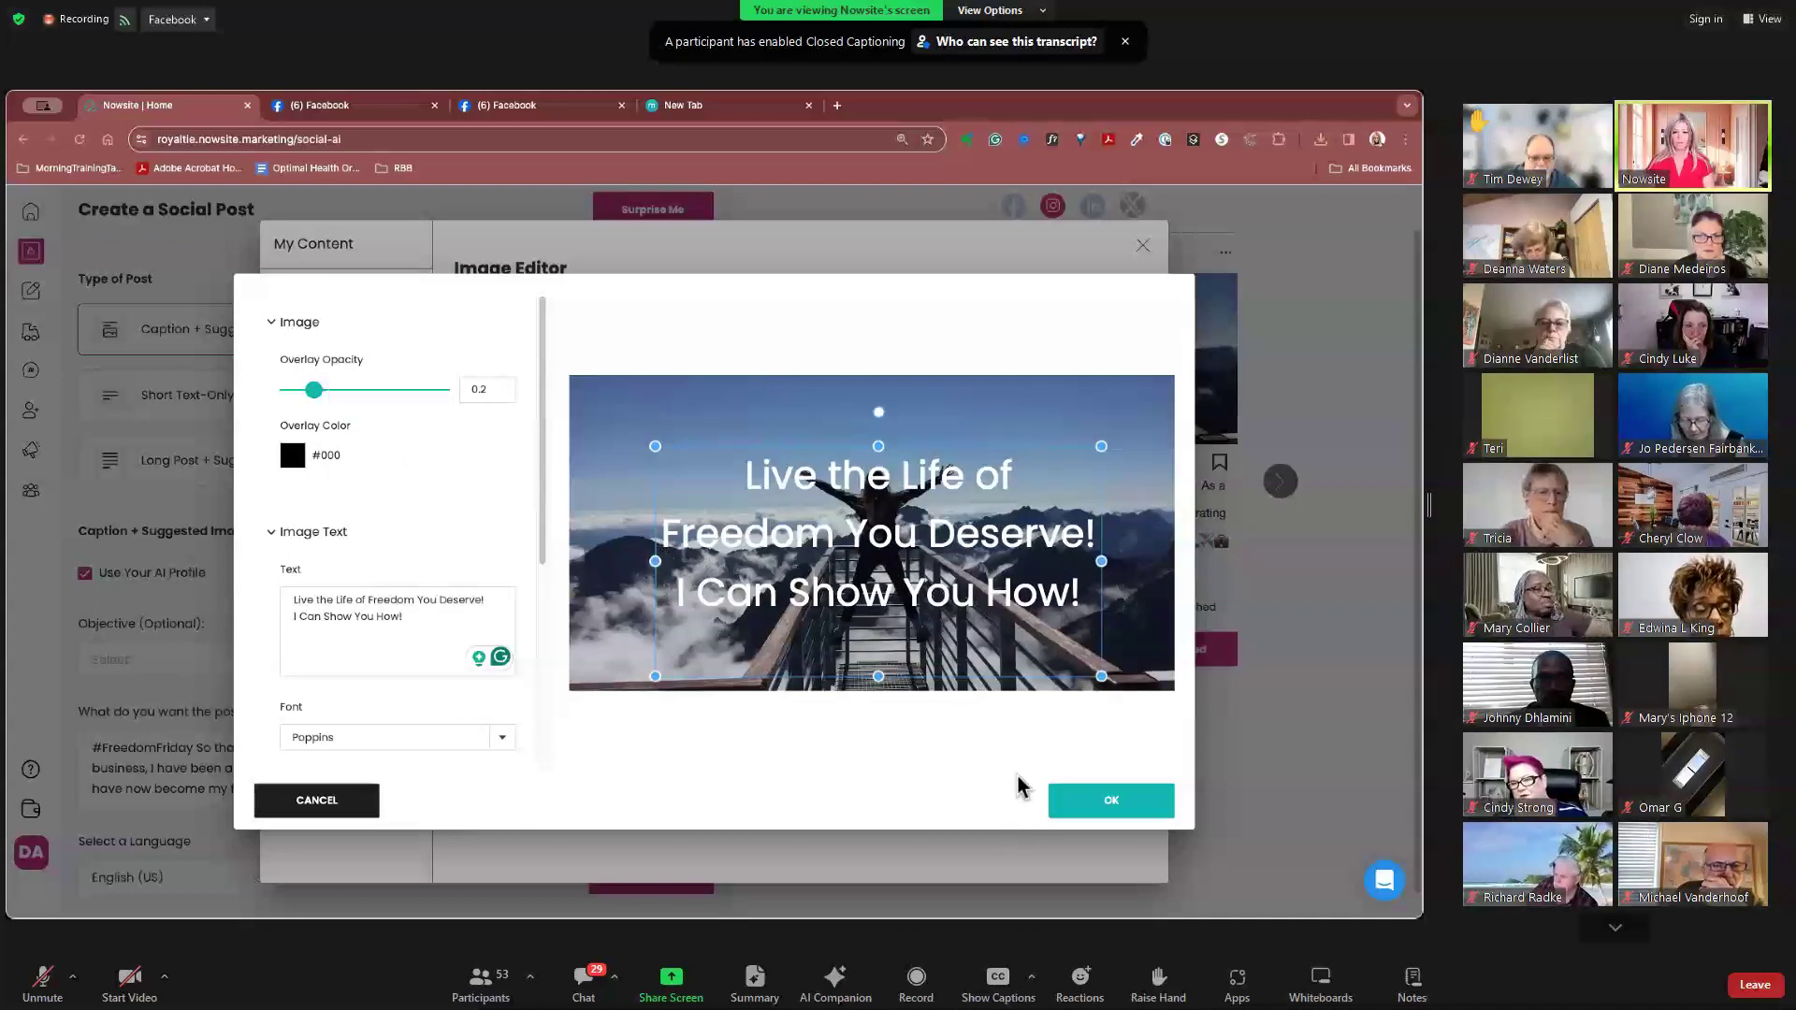
left_click(1113, 817)
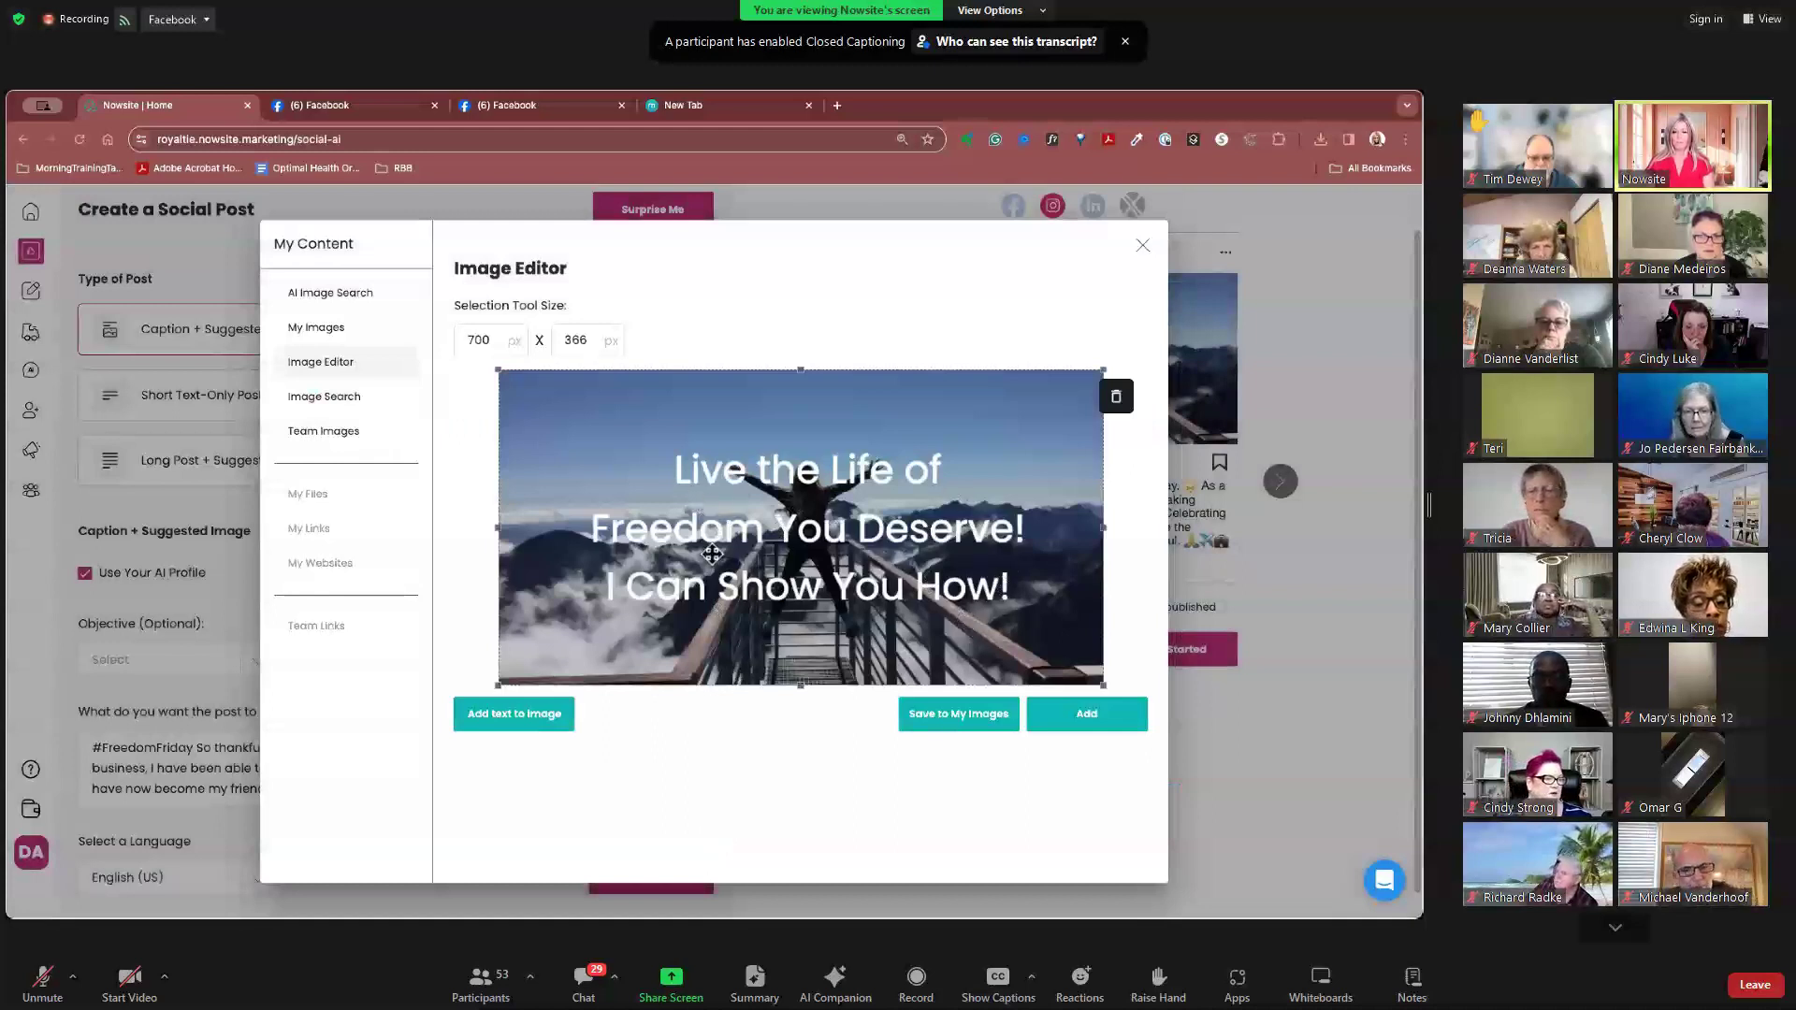
Step: Crop both sides of the edited image to about 540 x 366 px and add it to the post
left_click_drag(496, 529, 563, 521)
left_click_drag(1103, 520, 1047, 522)
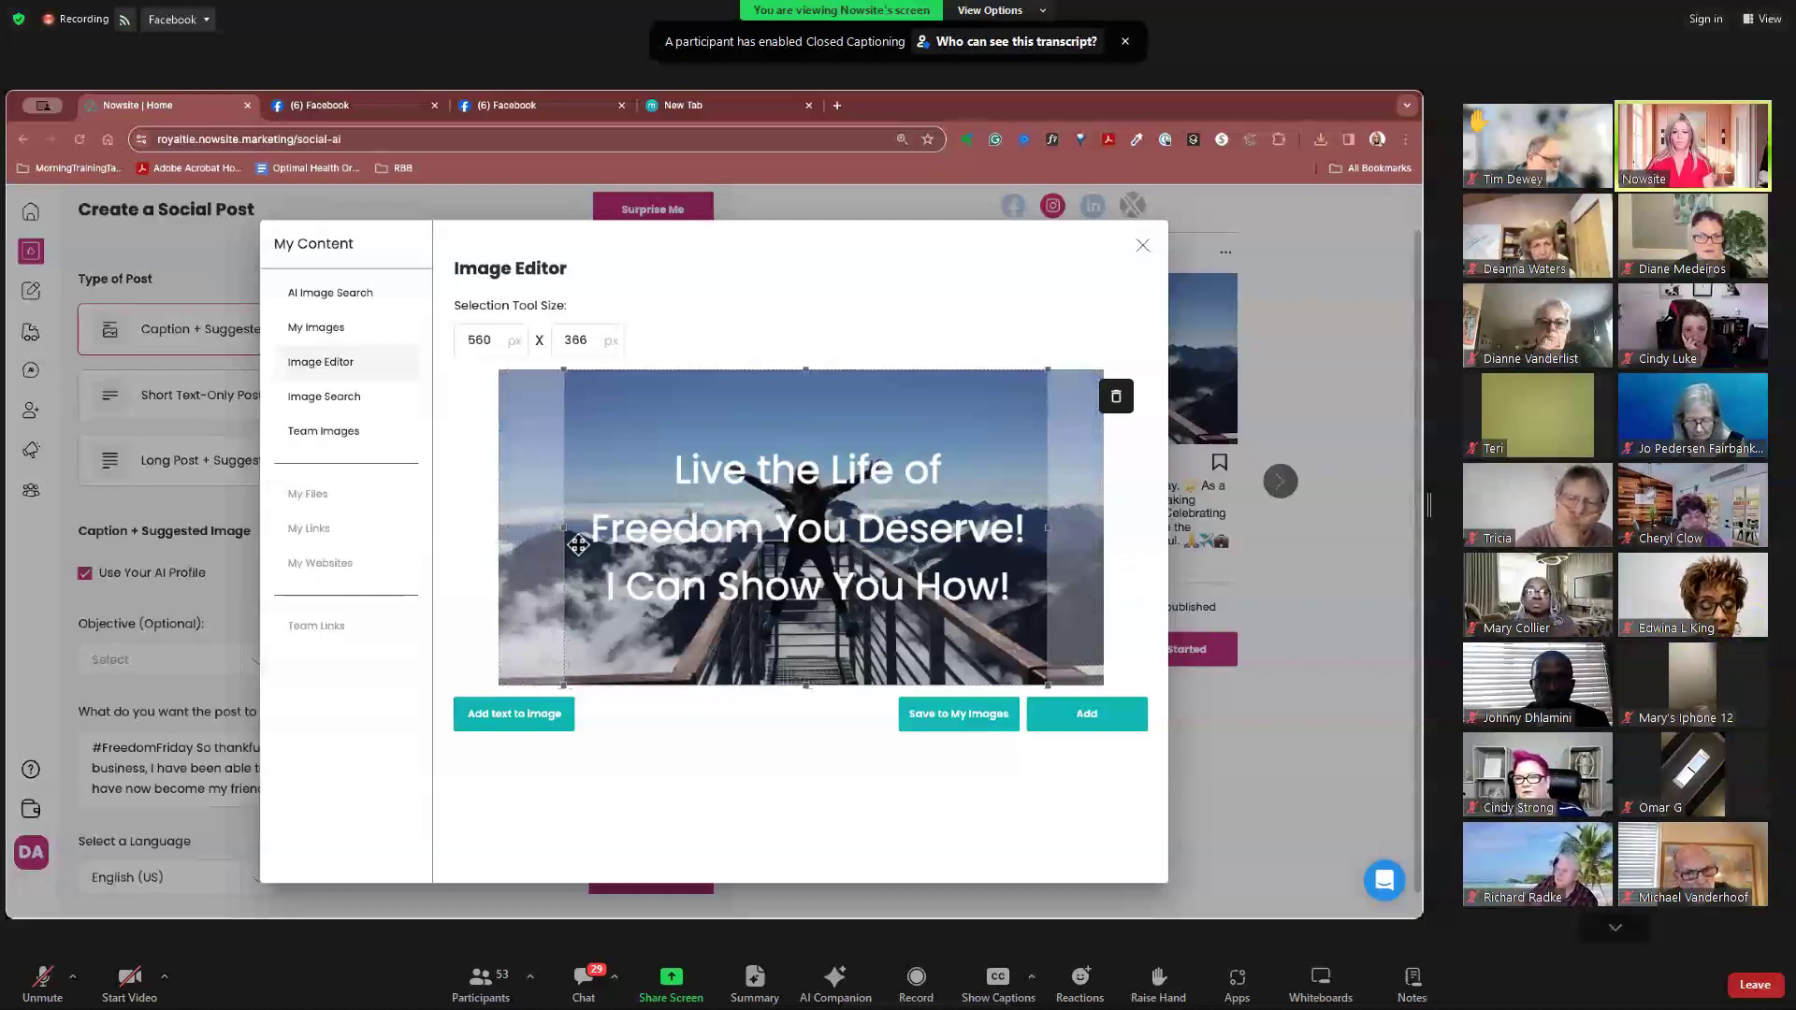
left_click_drag(565, 529, 574, 530)
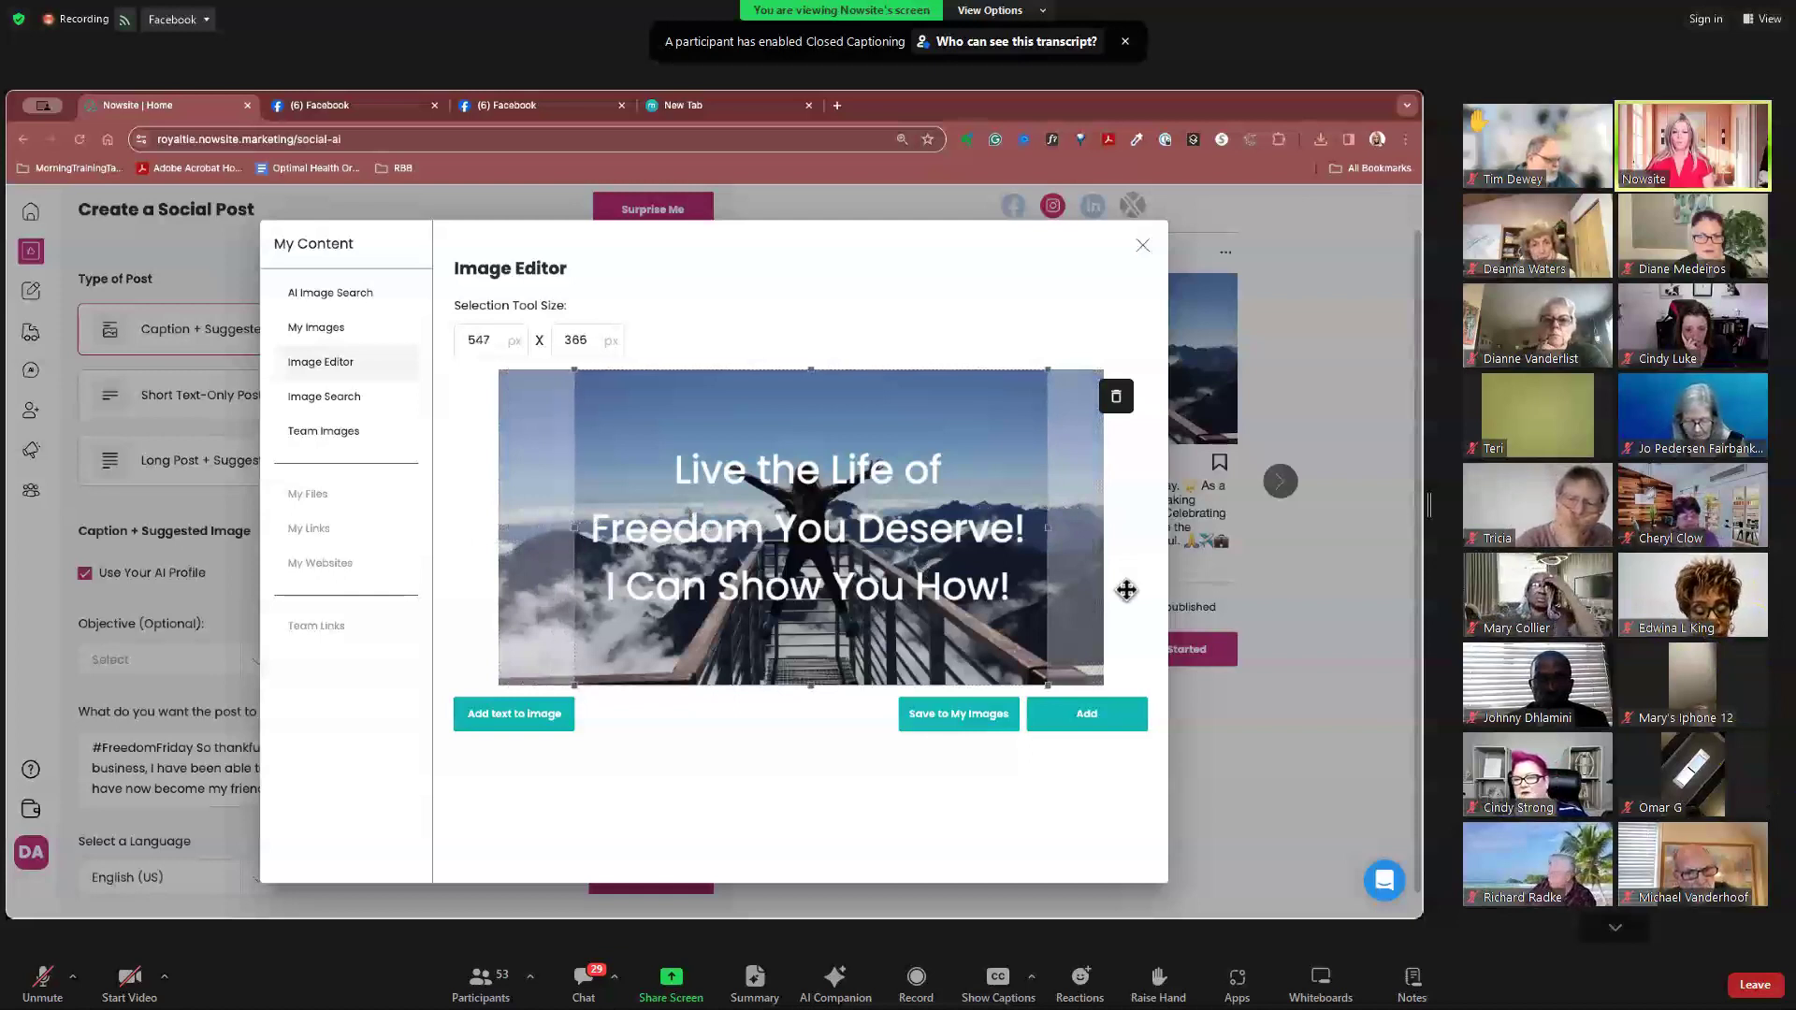
left_click_drag(1052, 529, 1044, 530)
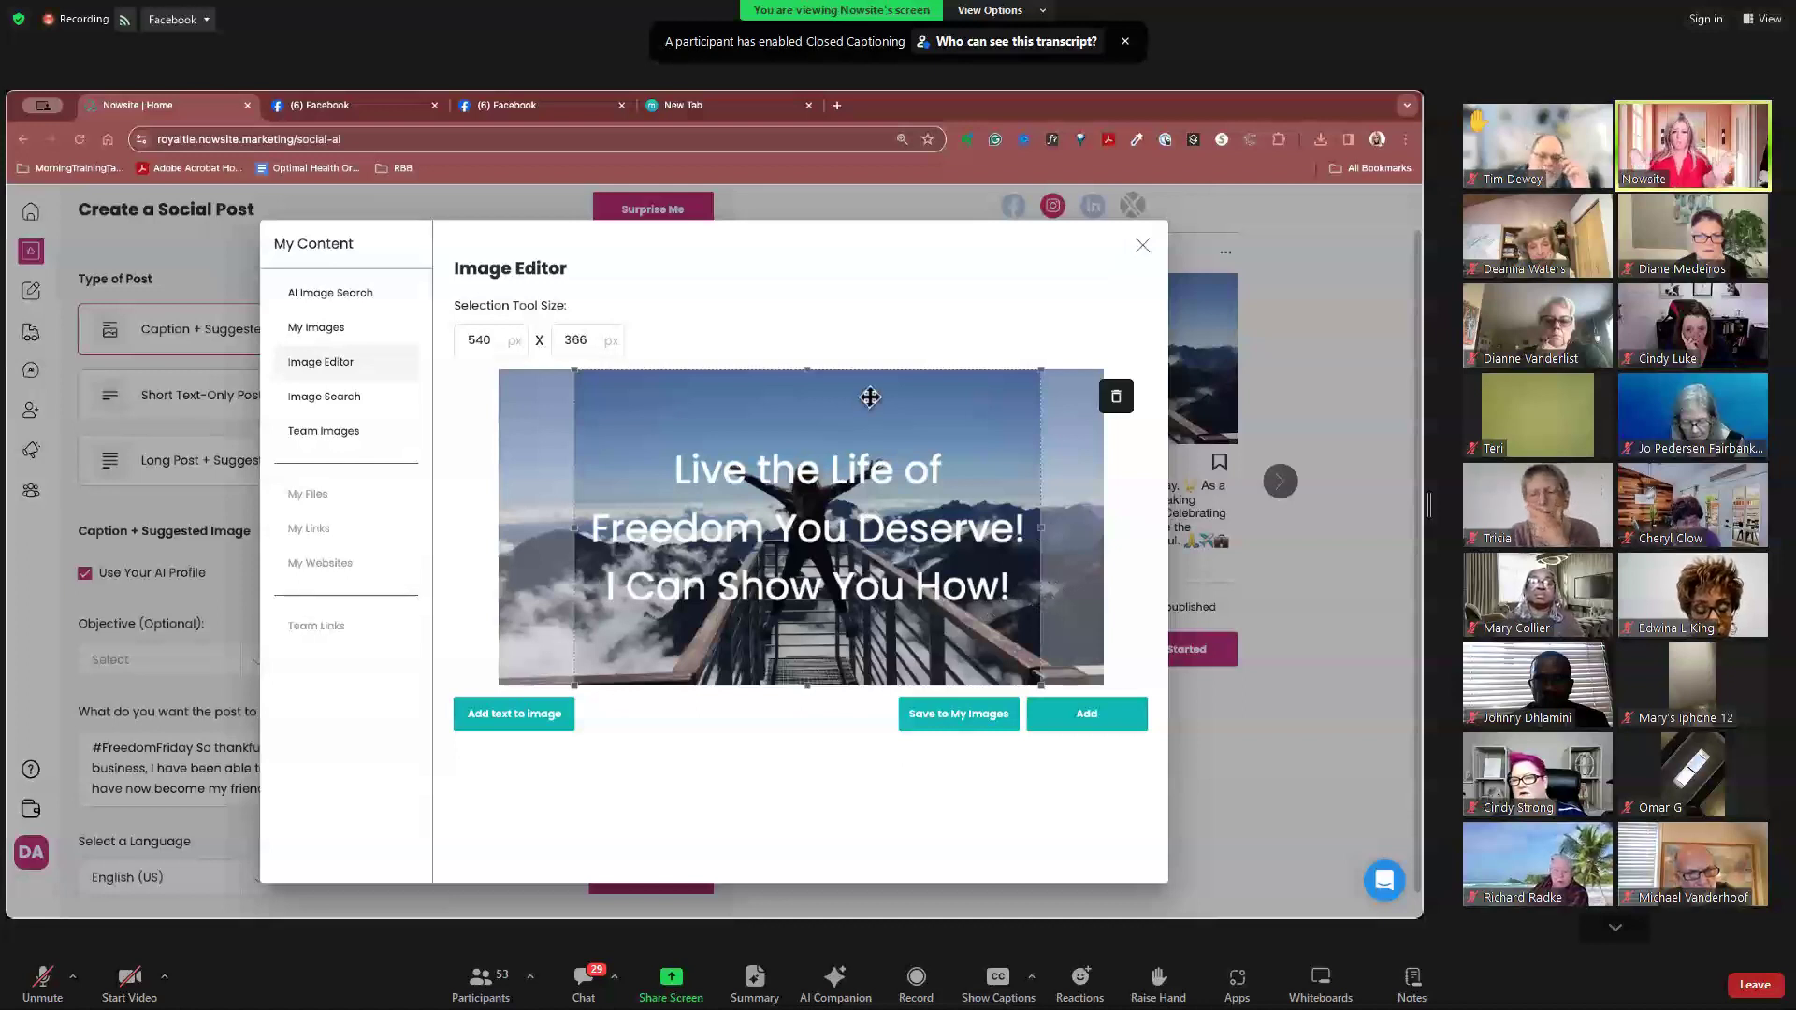
left_click(1086, 717)
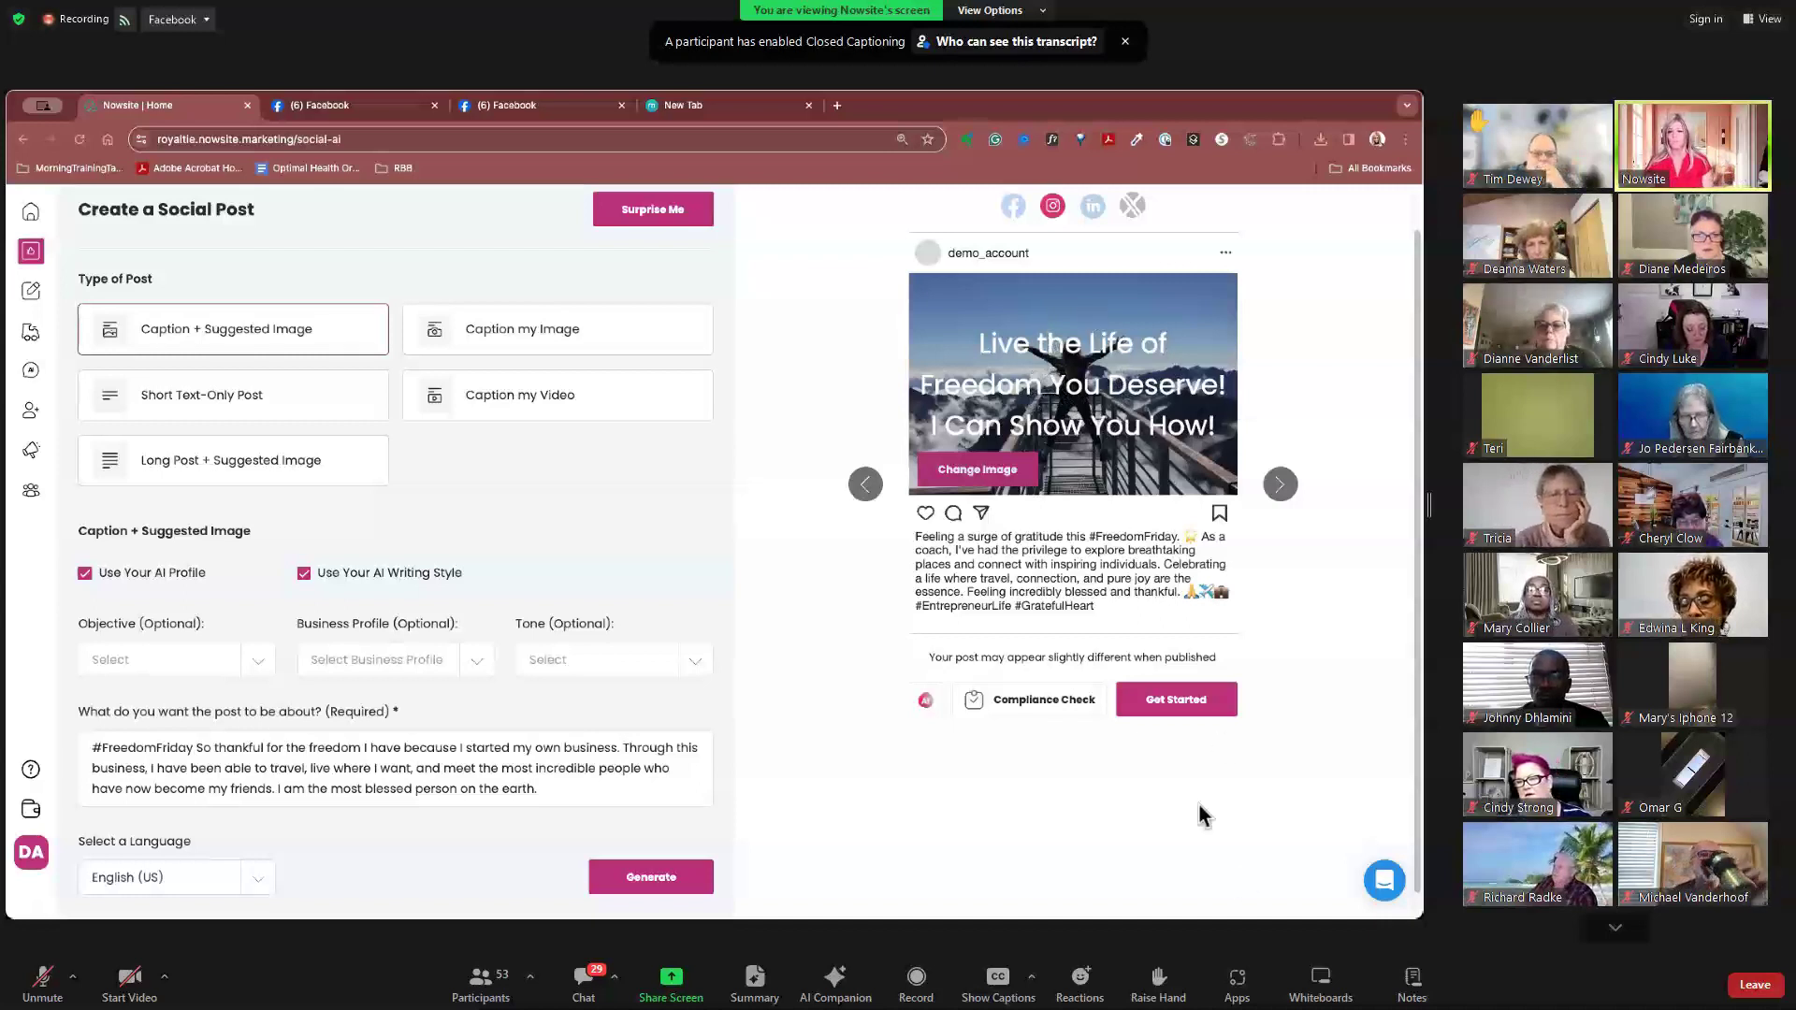
Step: Send the post on to Instagram and start a new post there with the downloaded image
left_click(1177, 710)
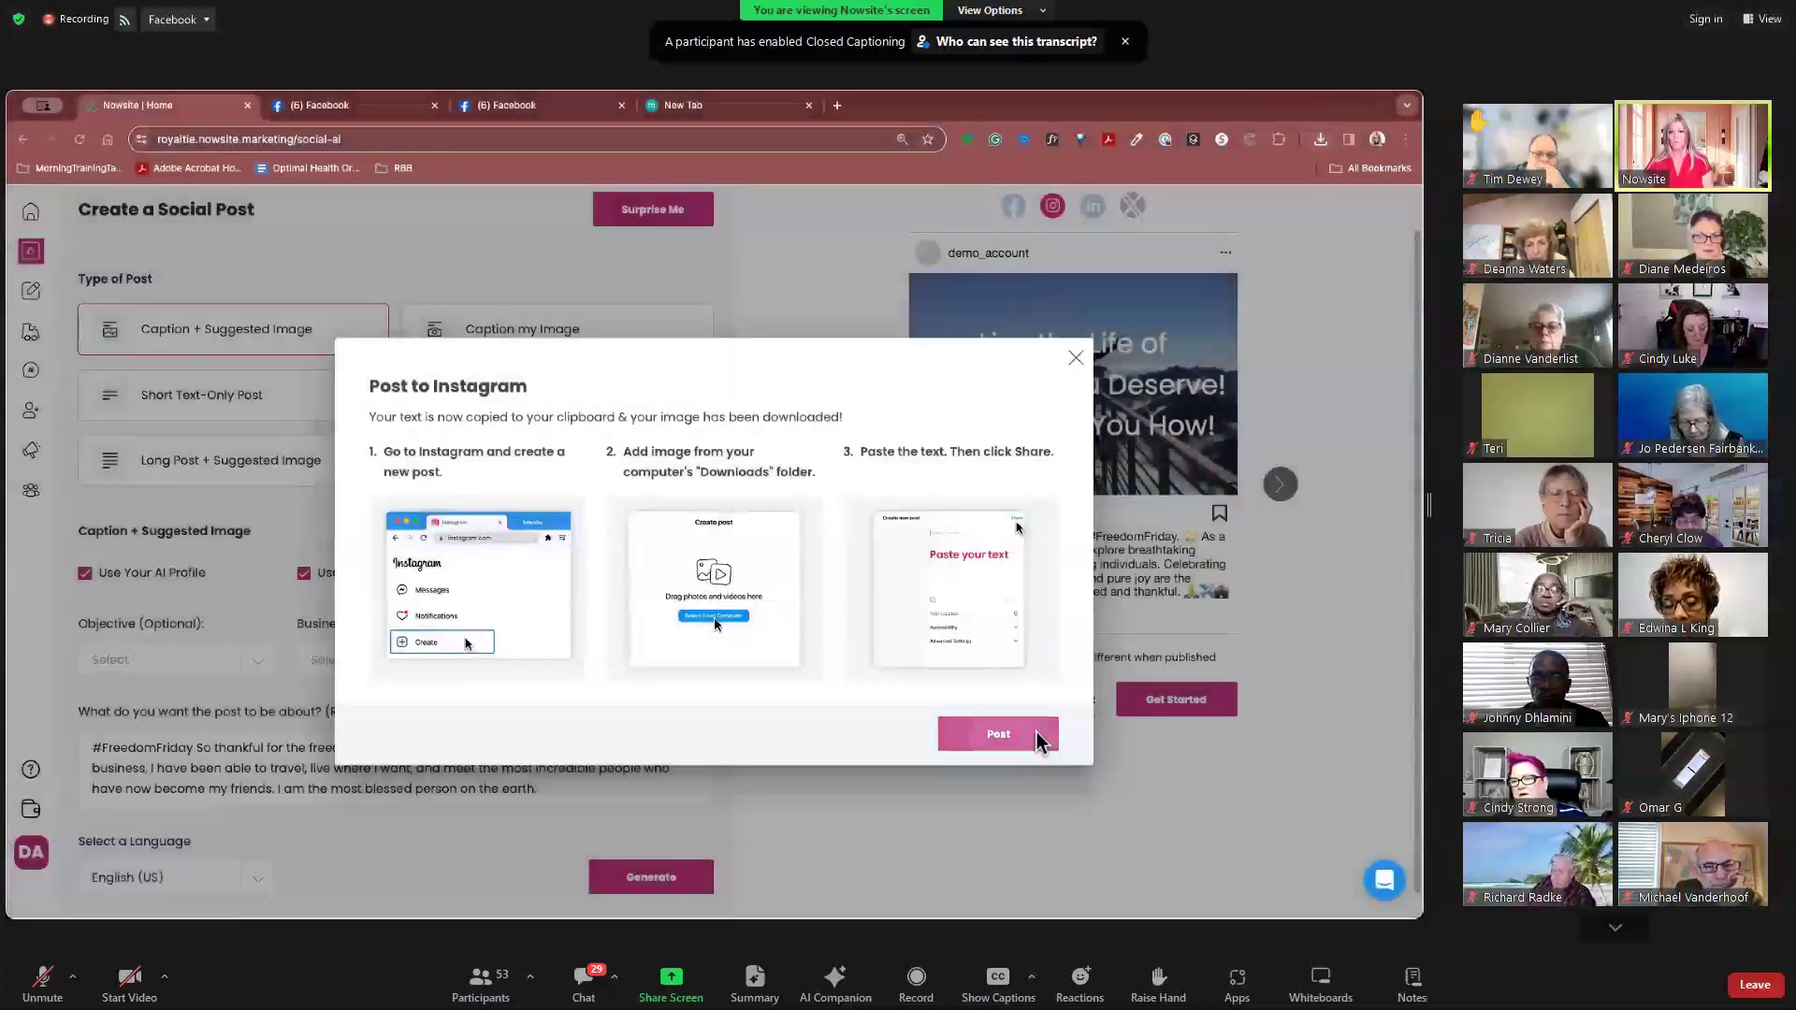
left_click(1038, 737)
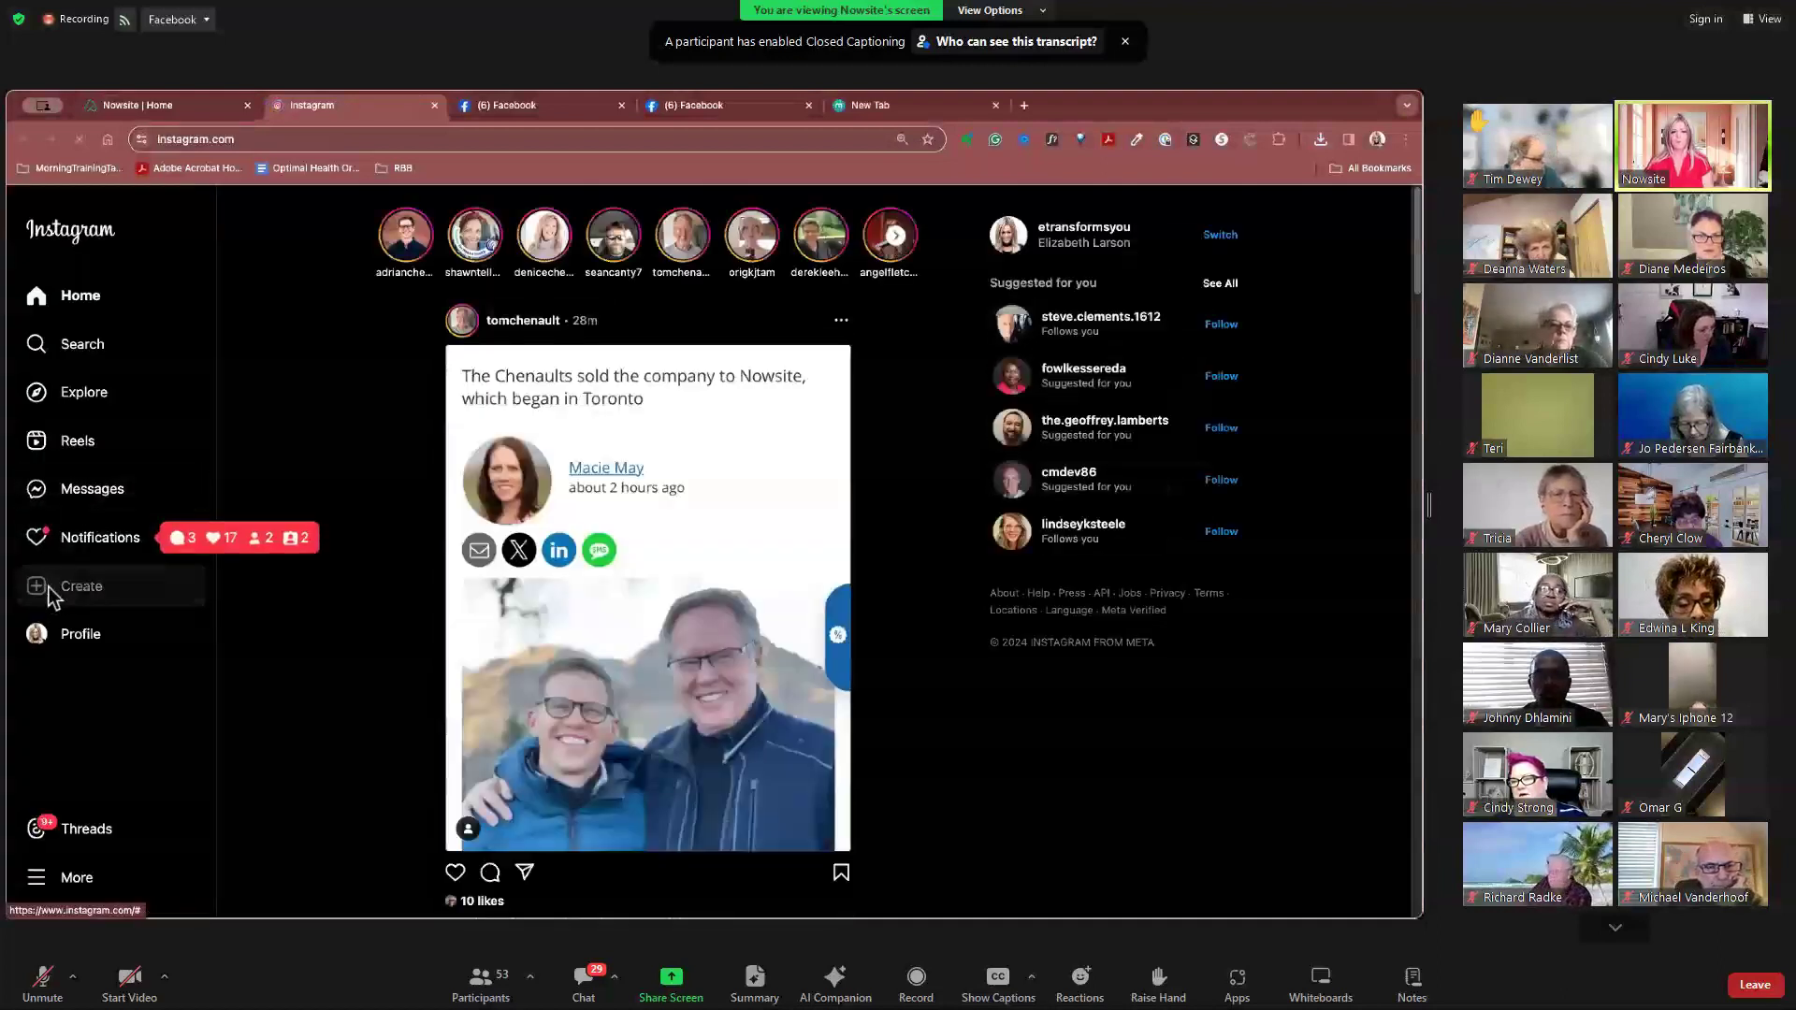
left_click(51, 594)
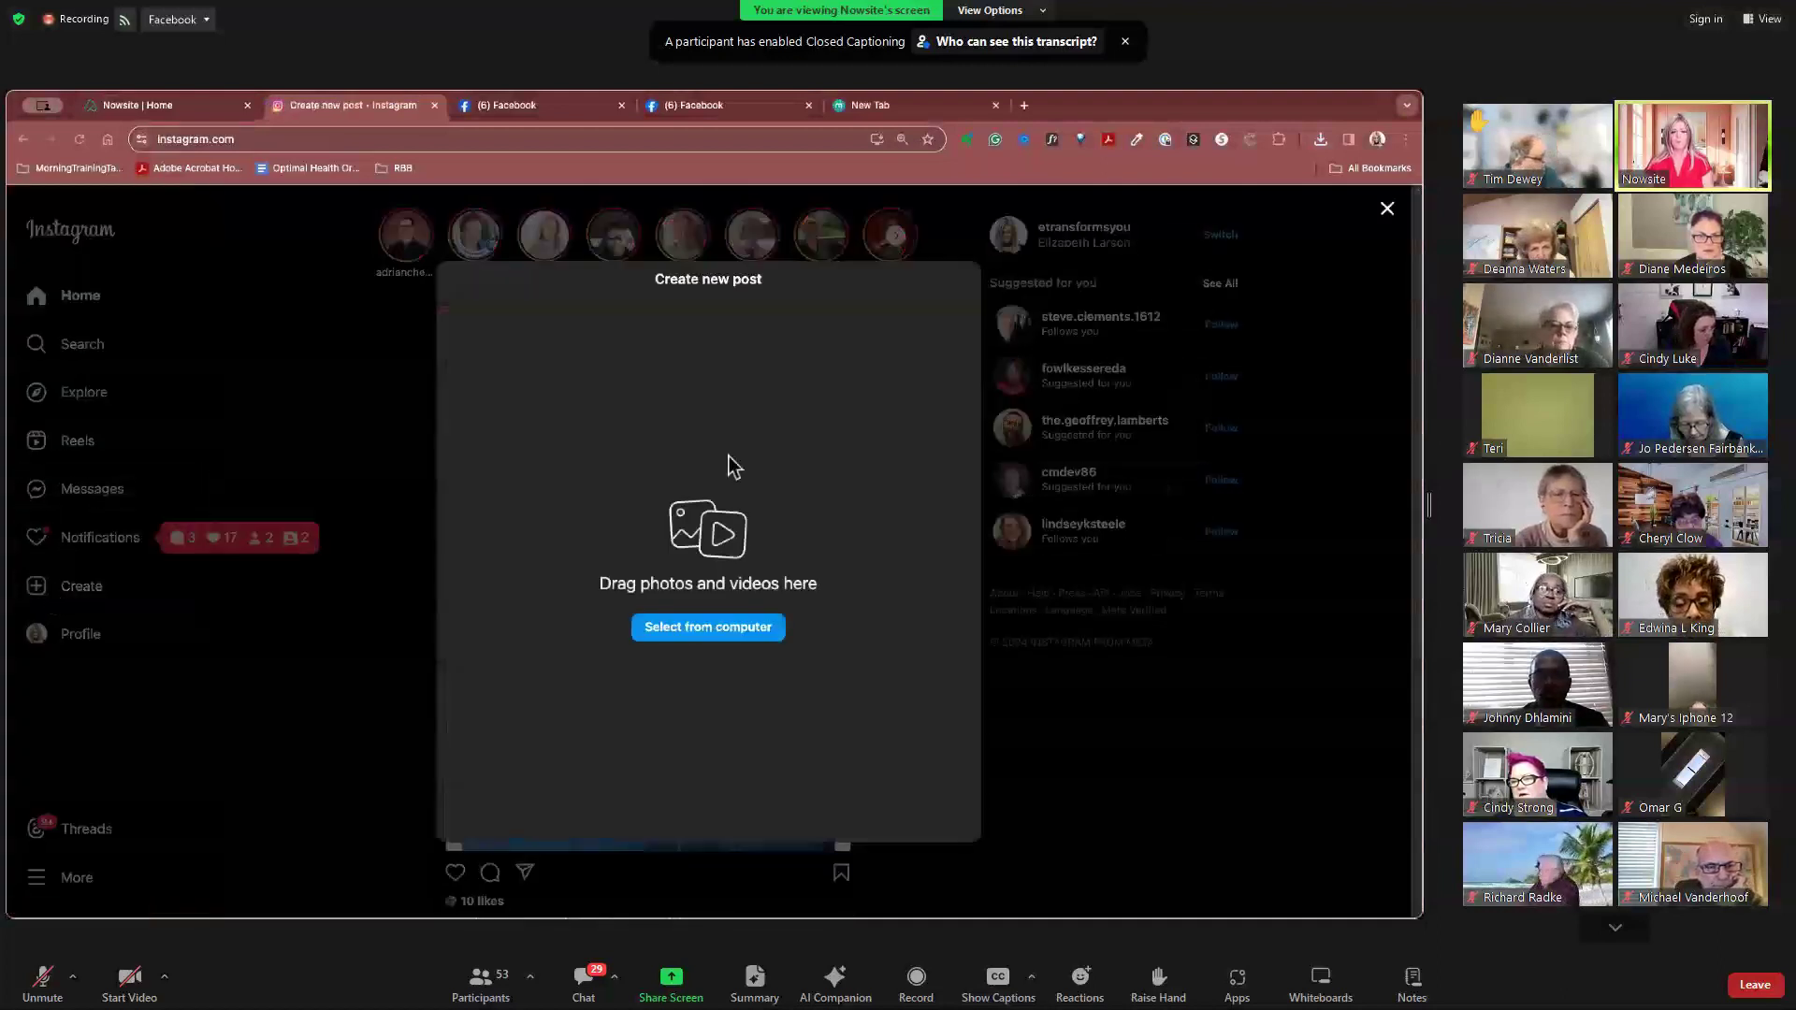
left_click(708, 634)
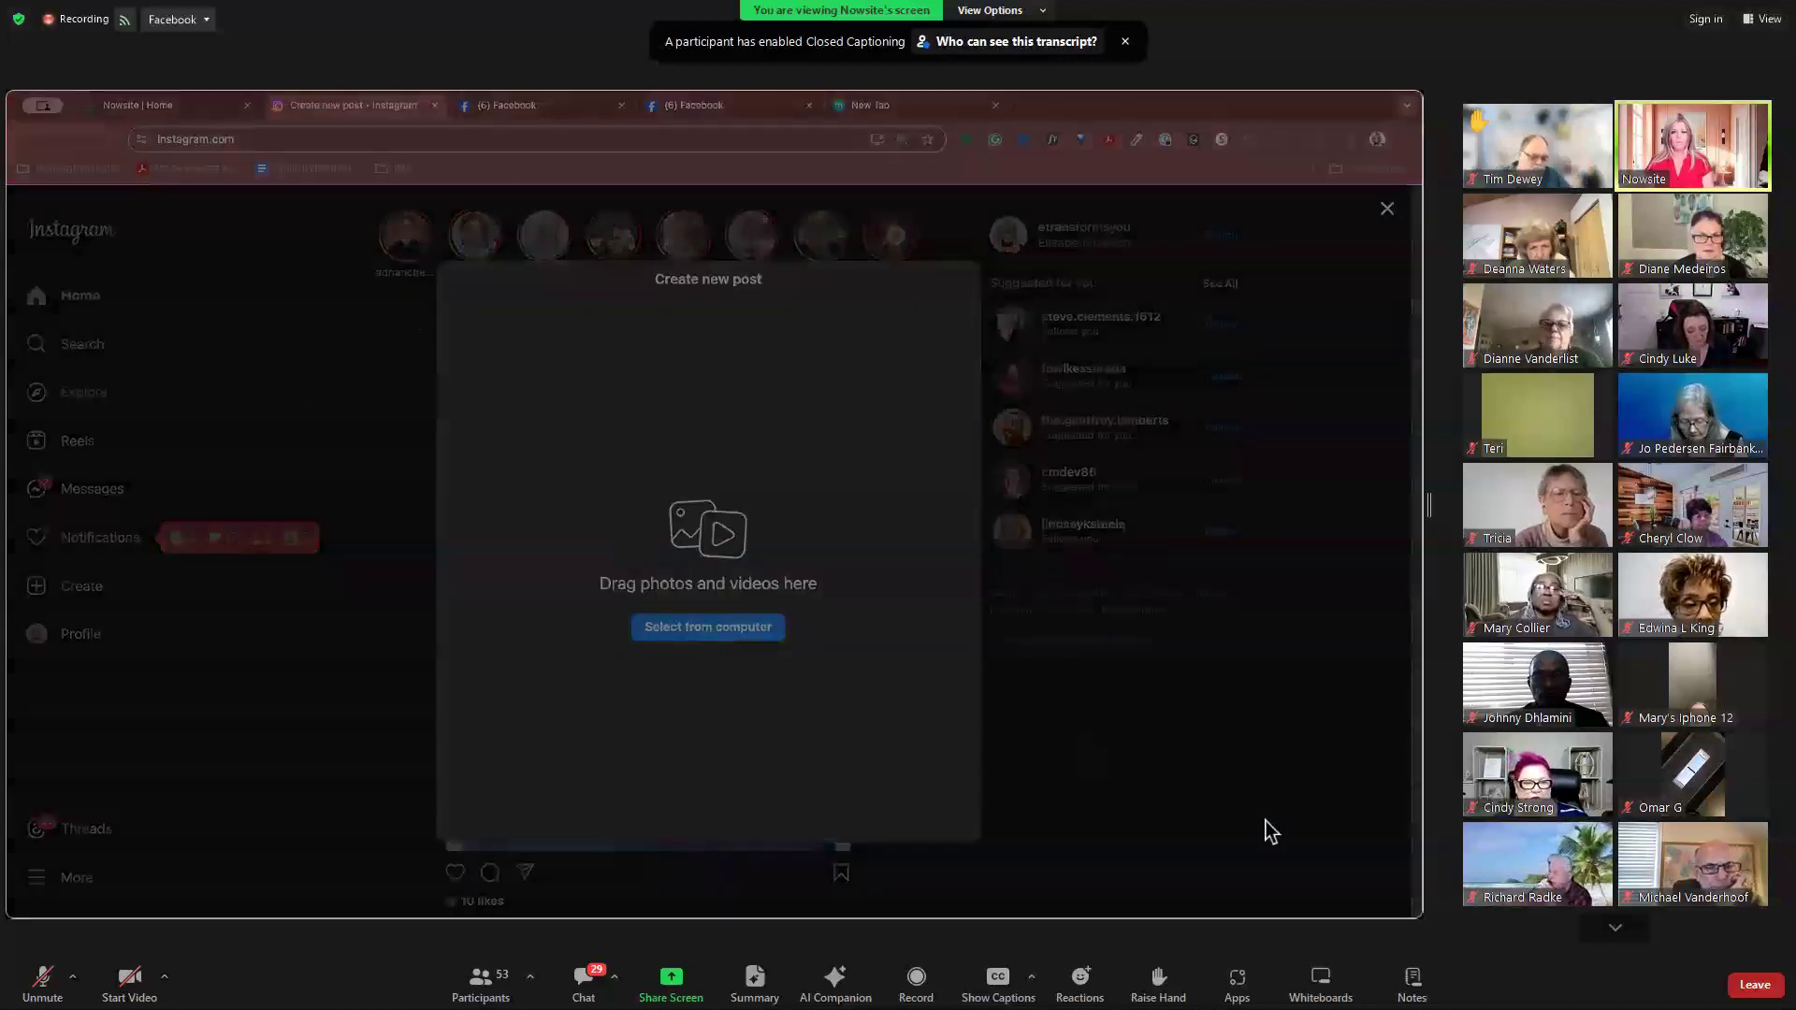
left_click(1225, 806)
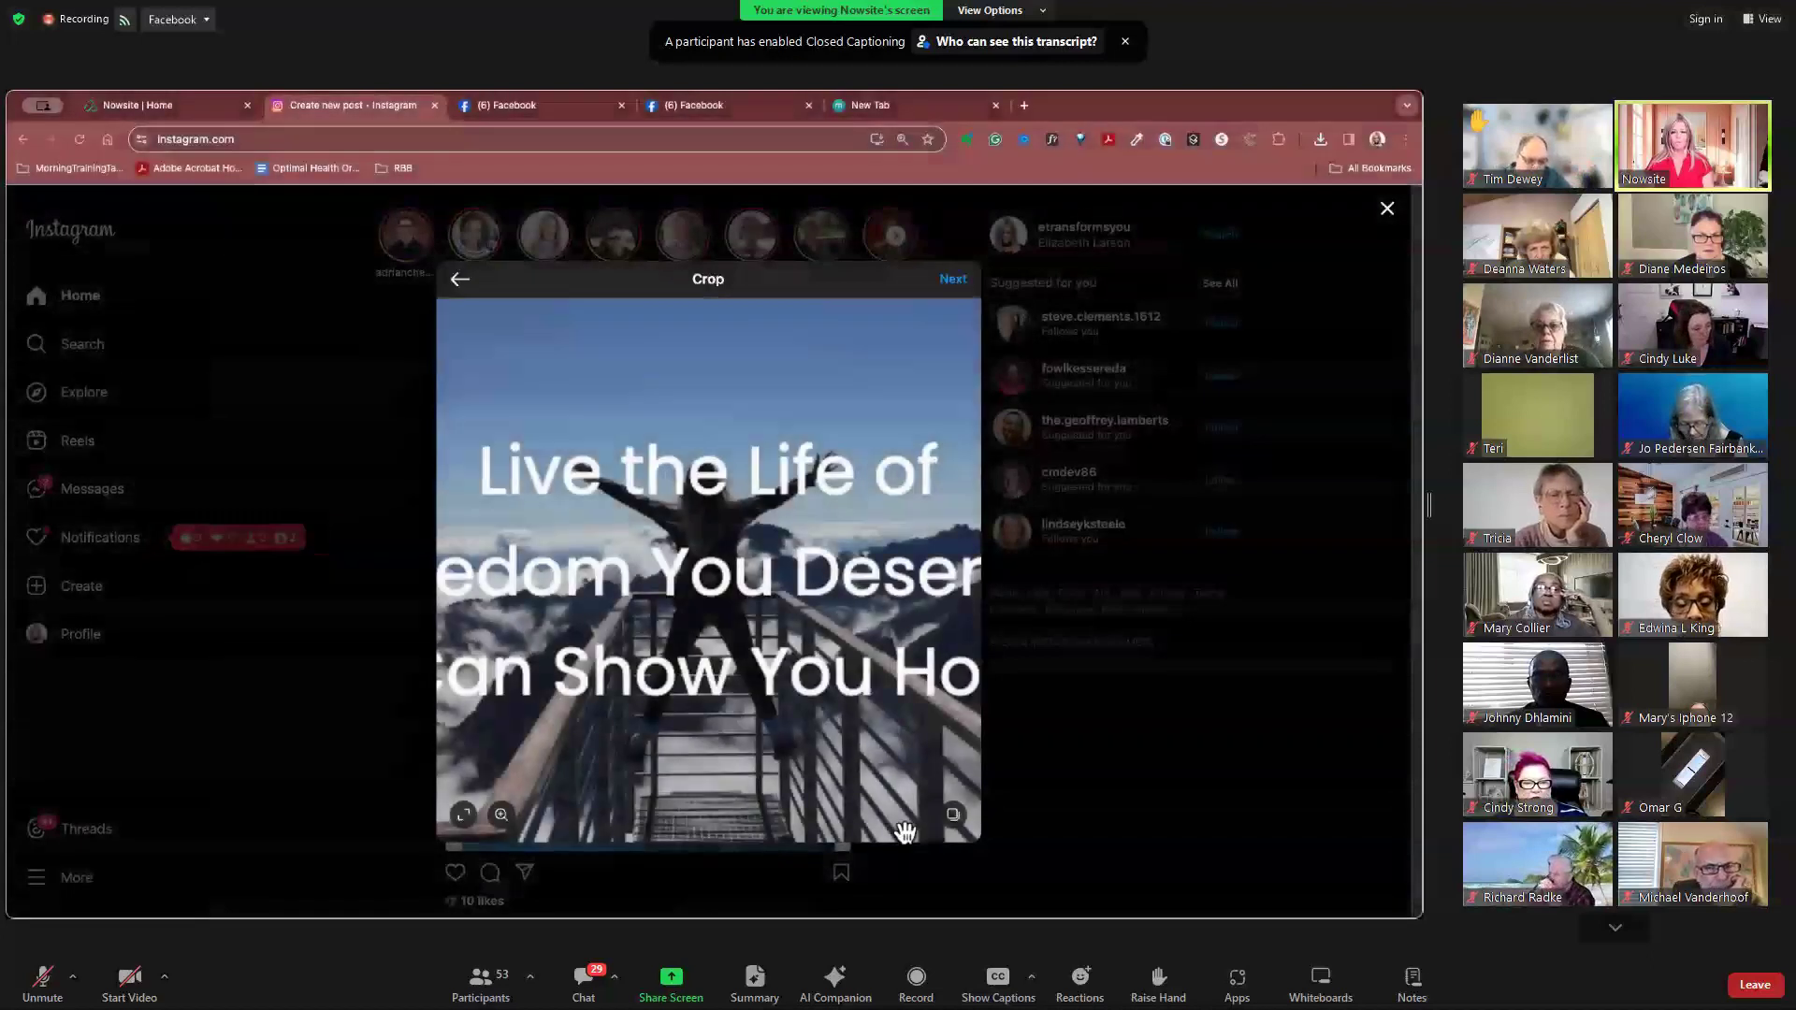
Step: Keep the default crop and Original filter, and paste the generated caption into the Instagram post for review
left_click(953, 283)
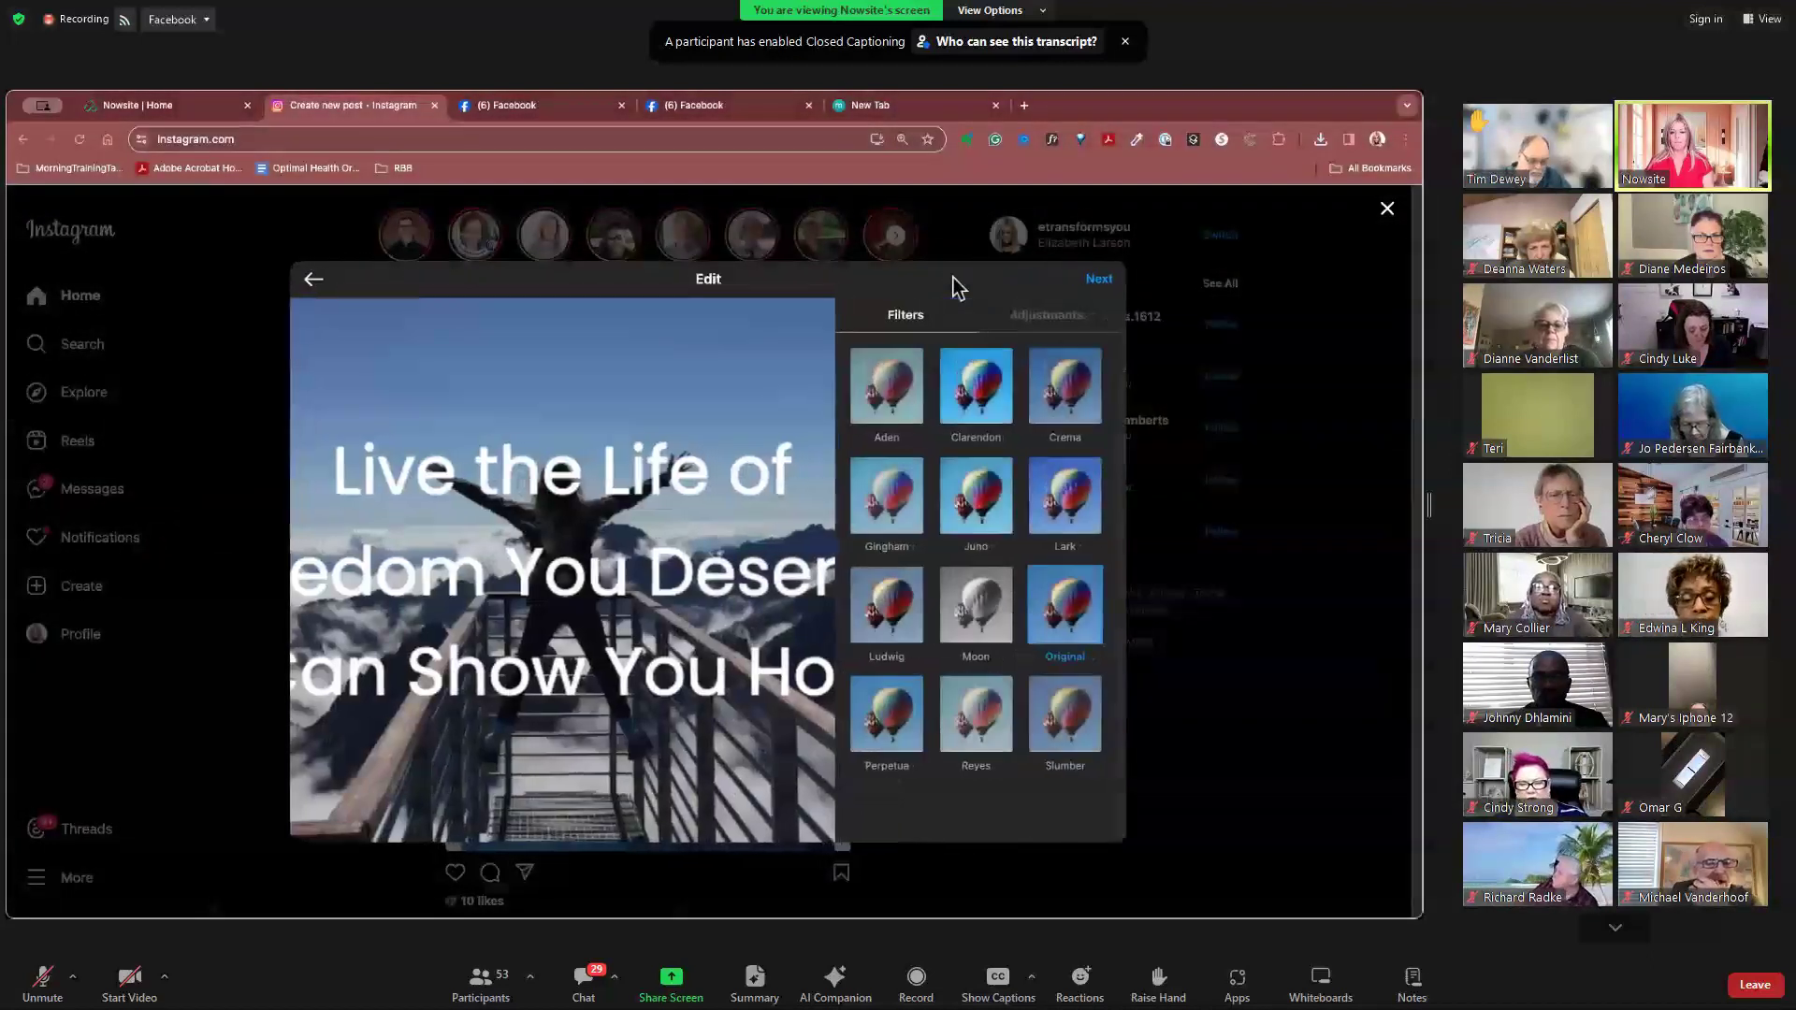
left_click(1101, 282)
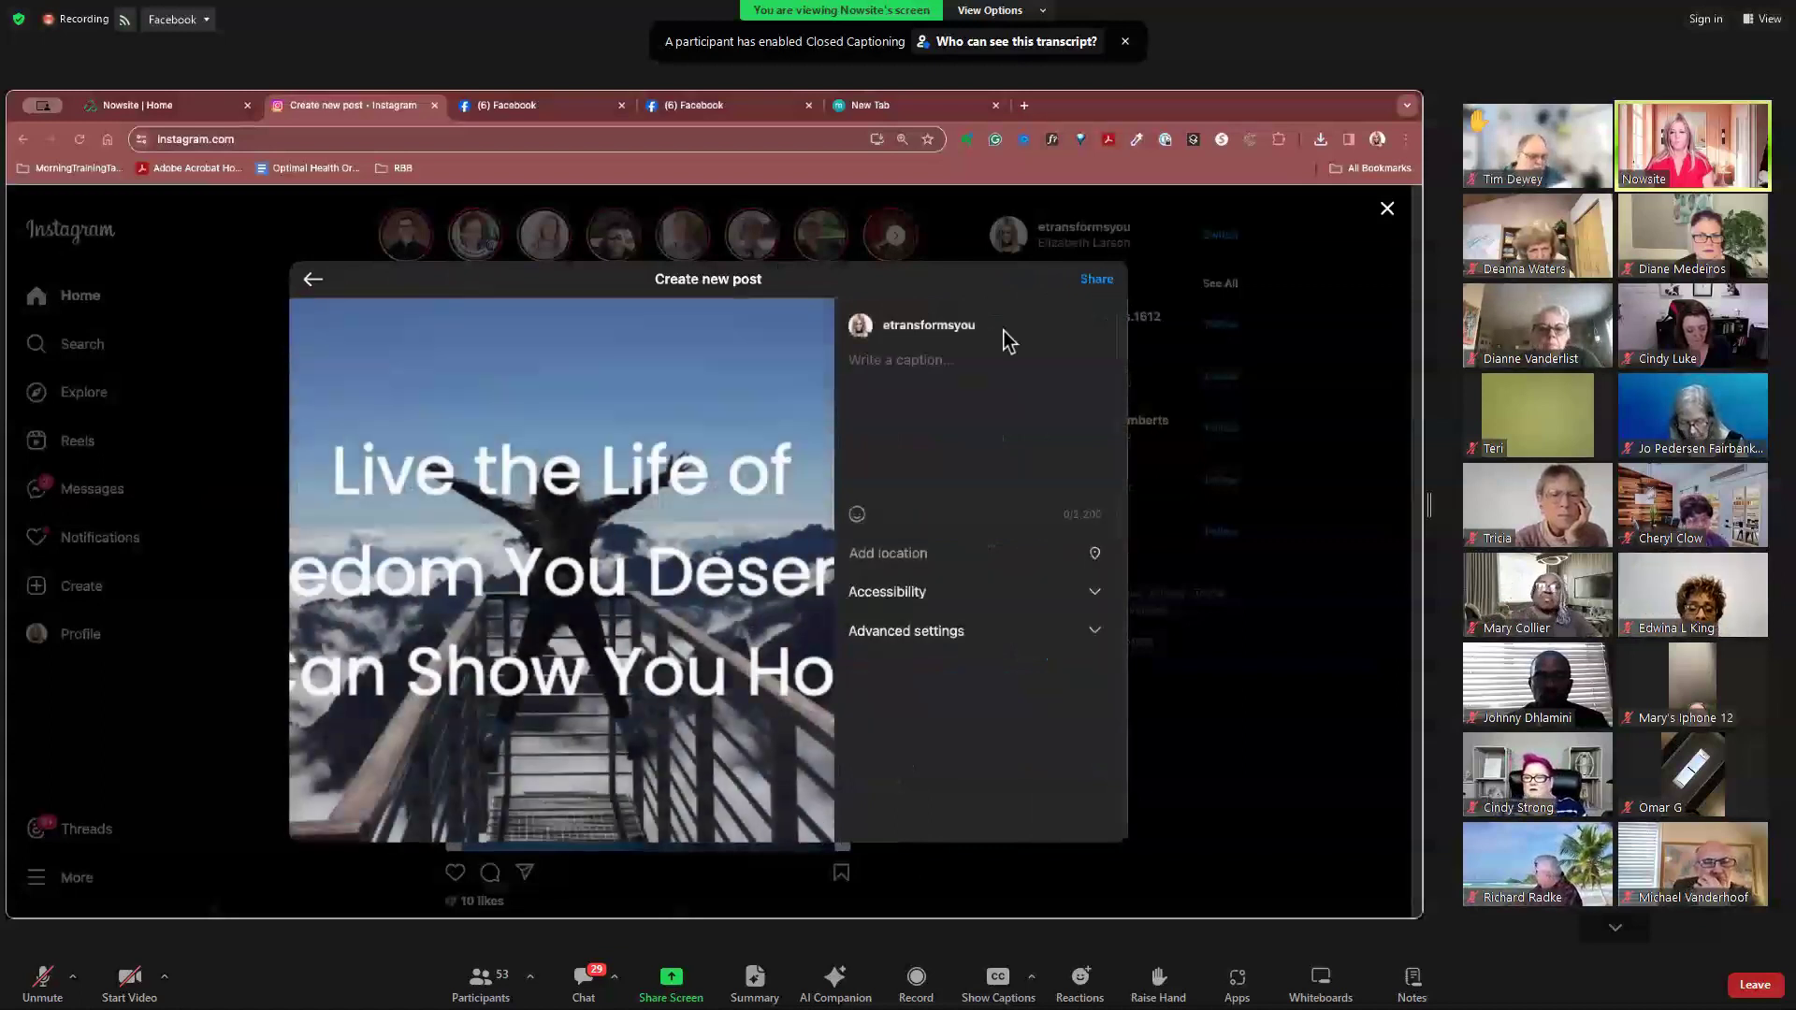
key("ctrl+v")
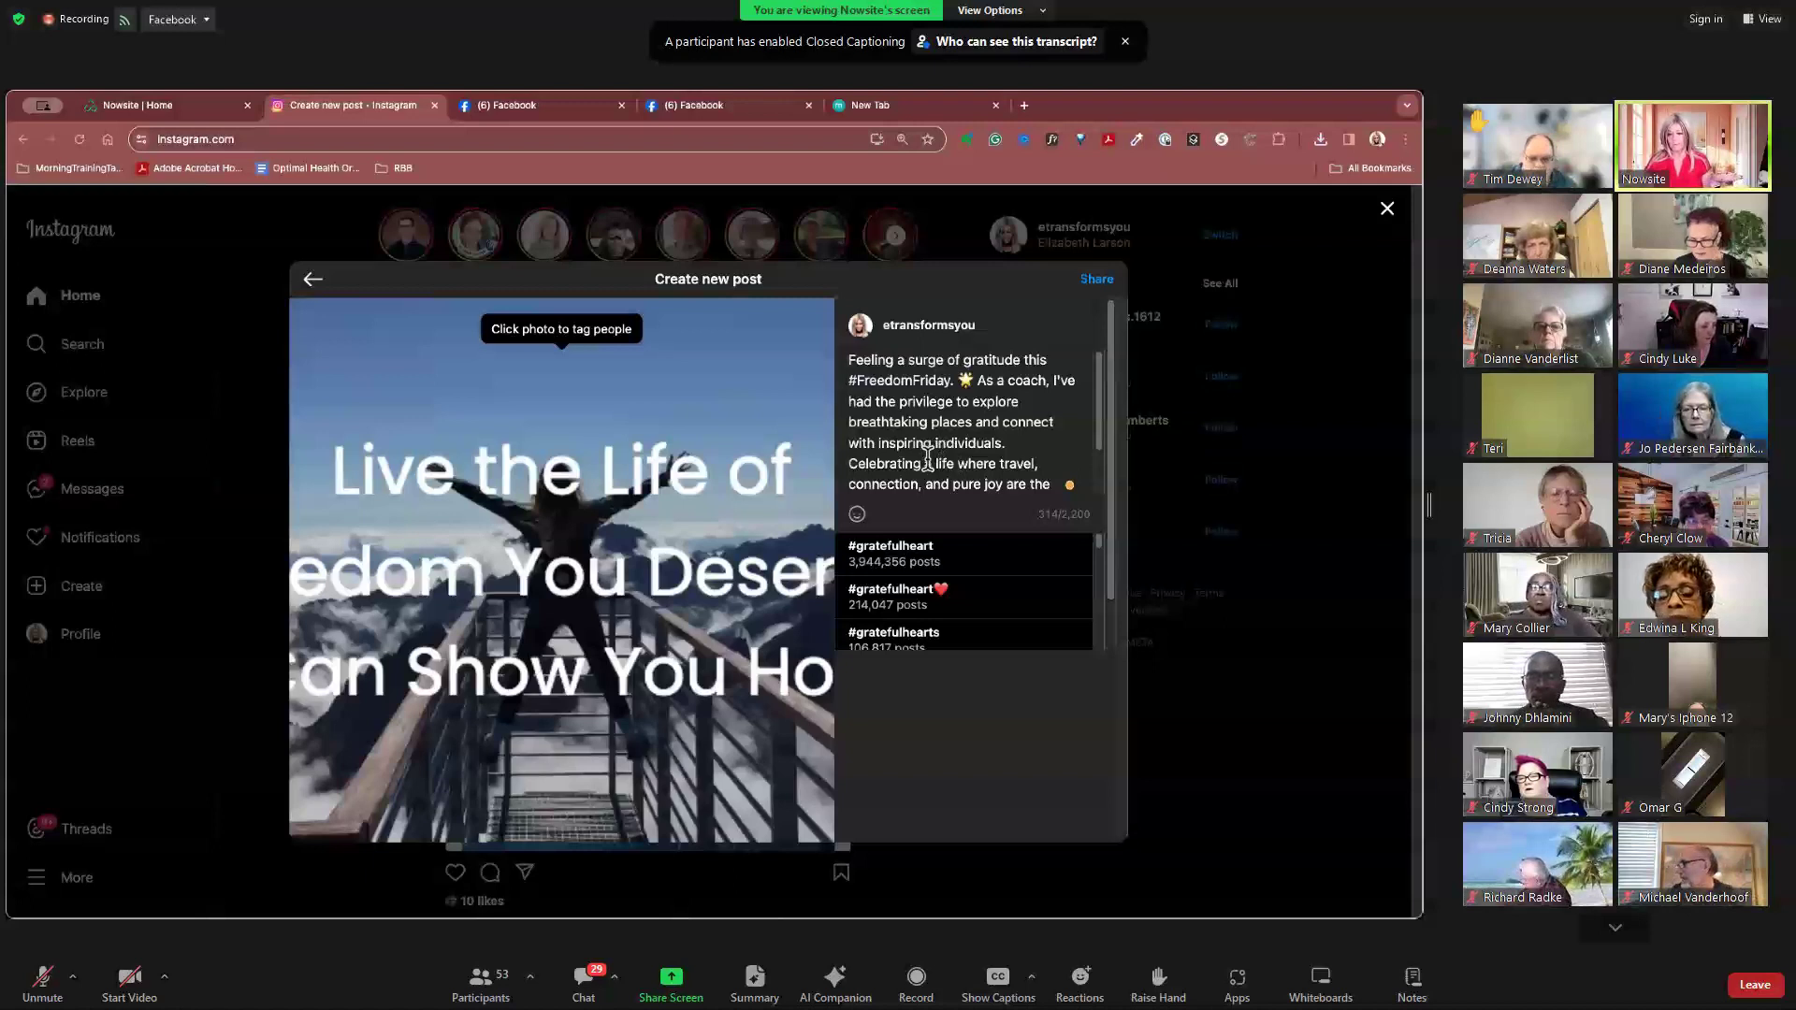
scroll(935, 458, "down", 1)
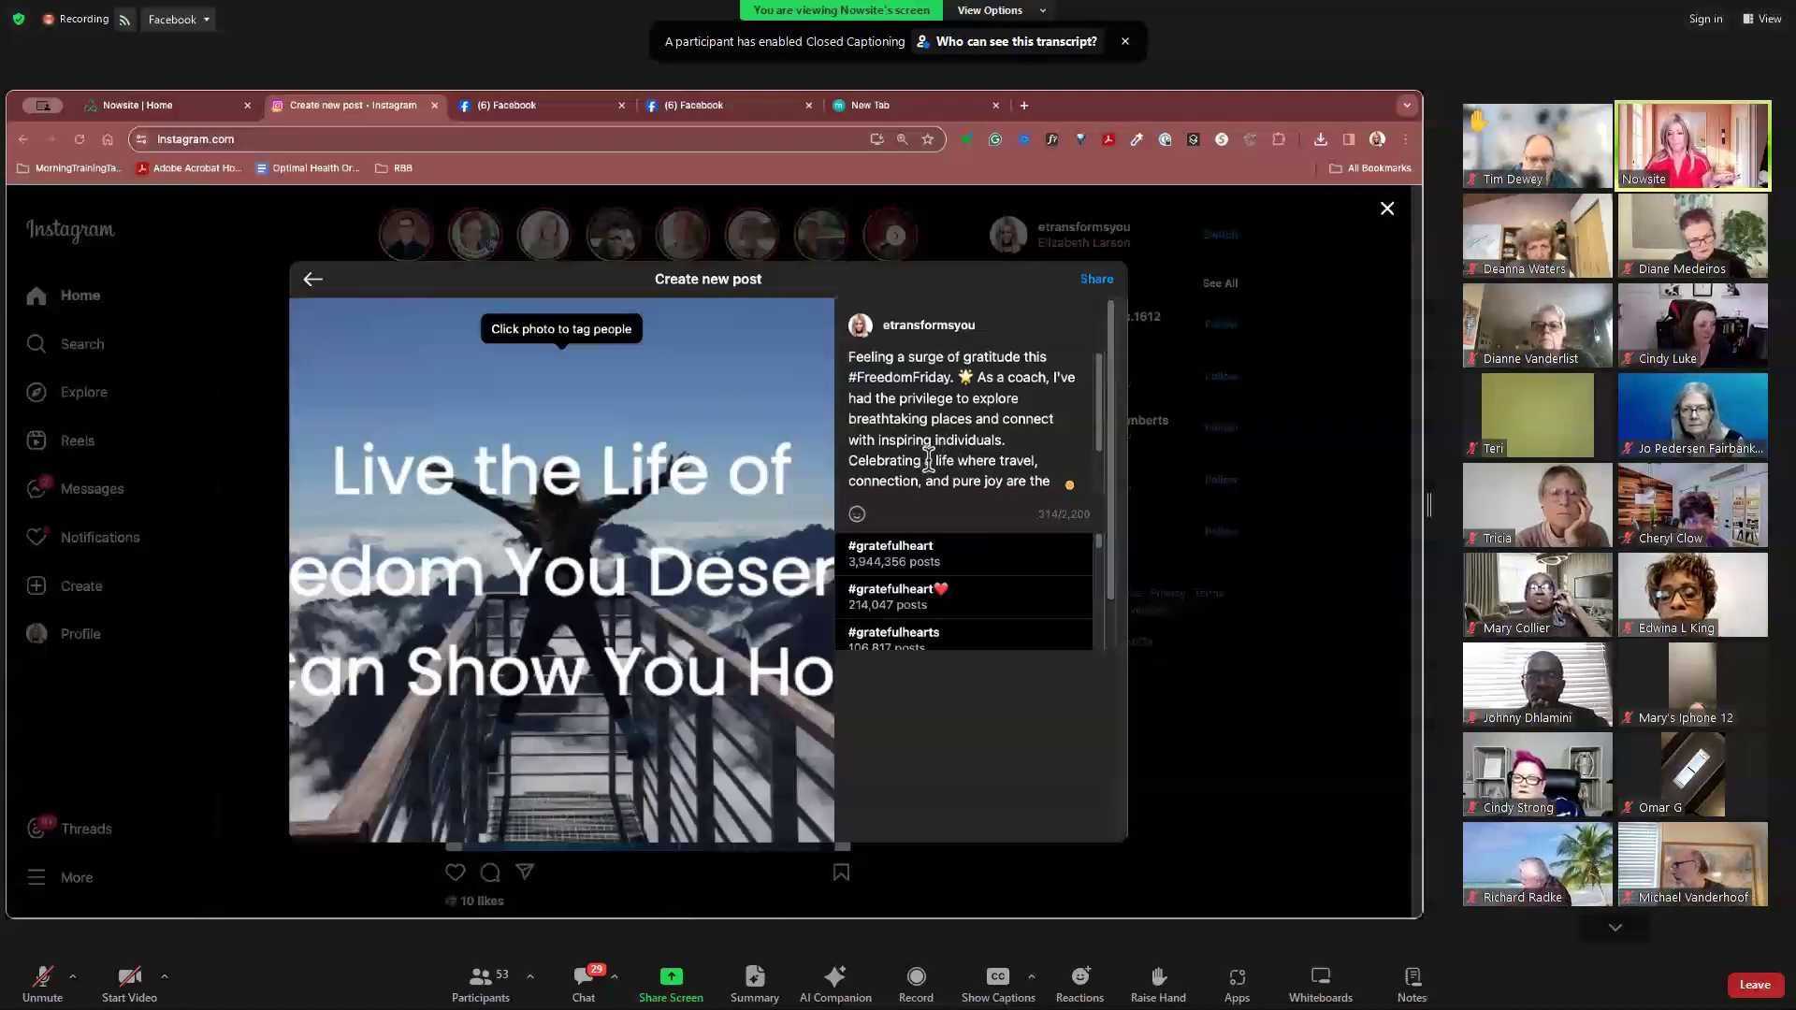
scroll(964, 465, "down", 2)
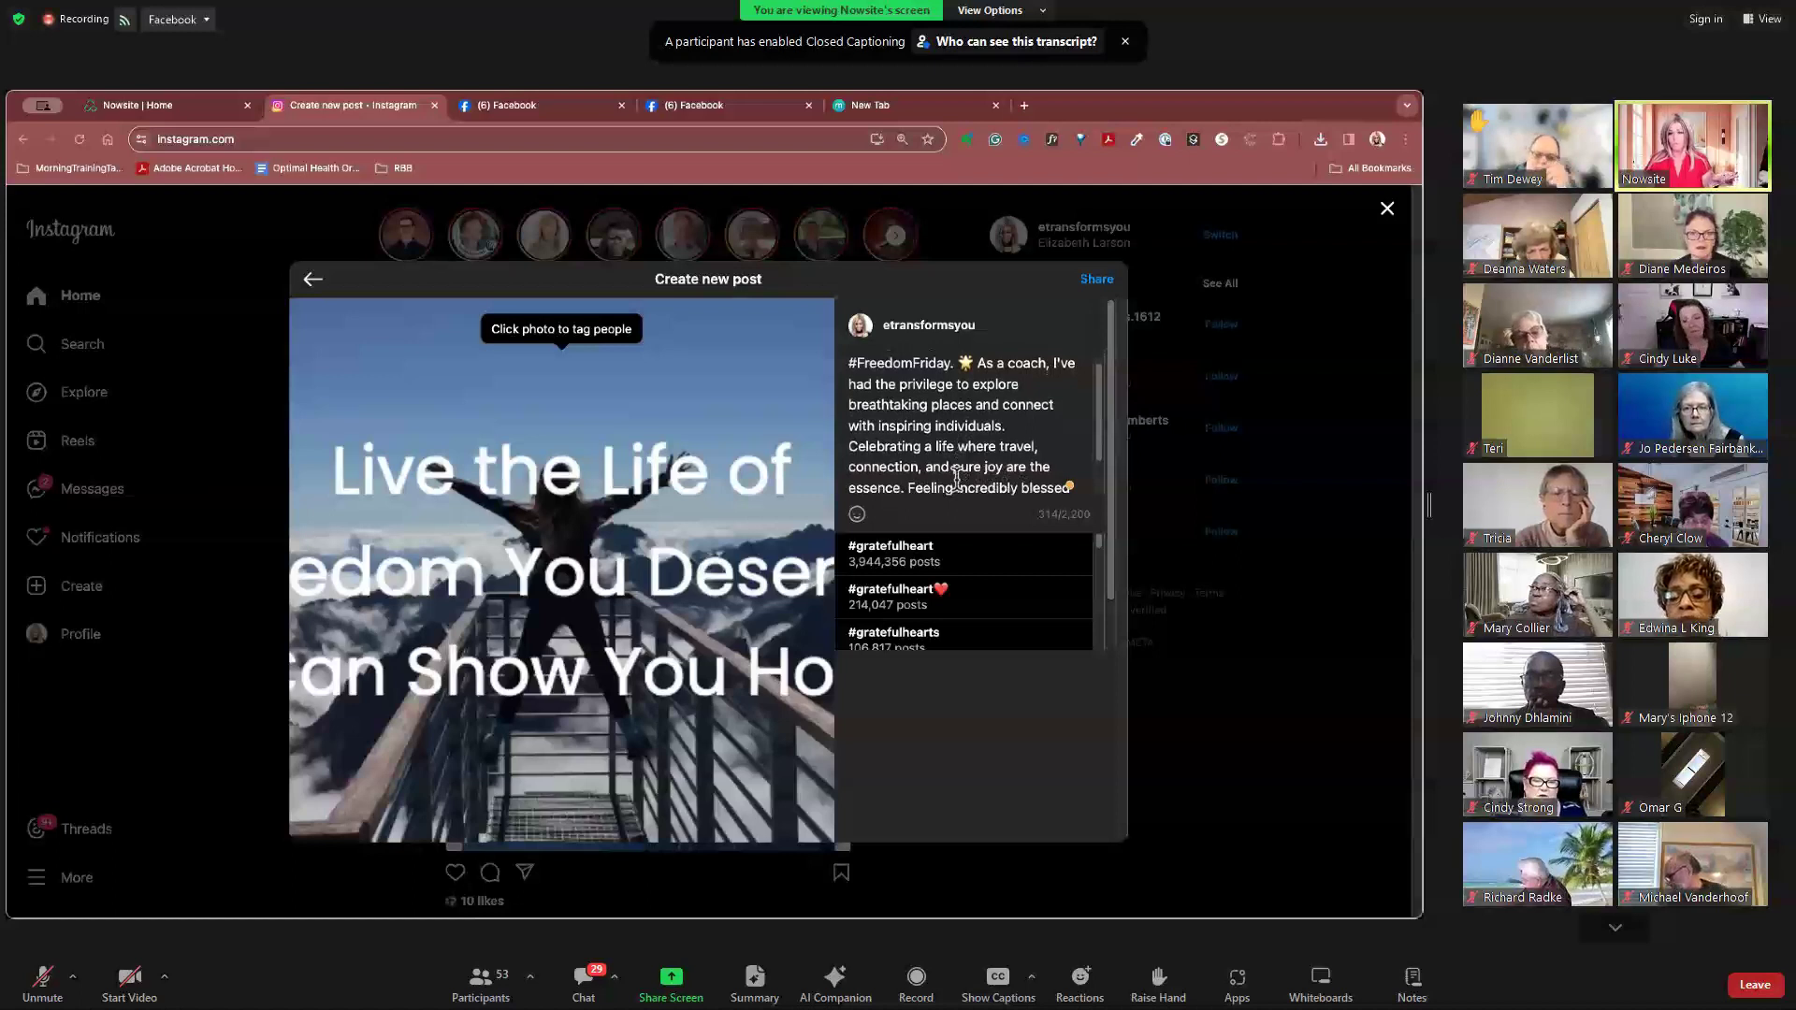
scroll(963, 506, "down", 2)
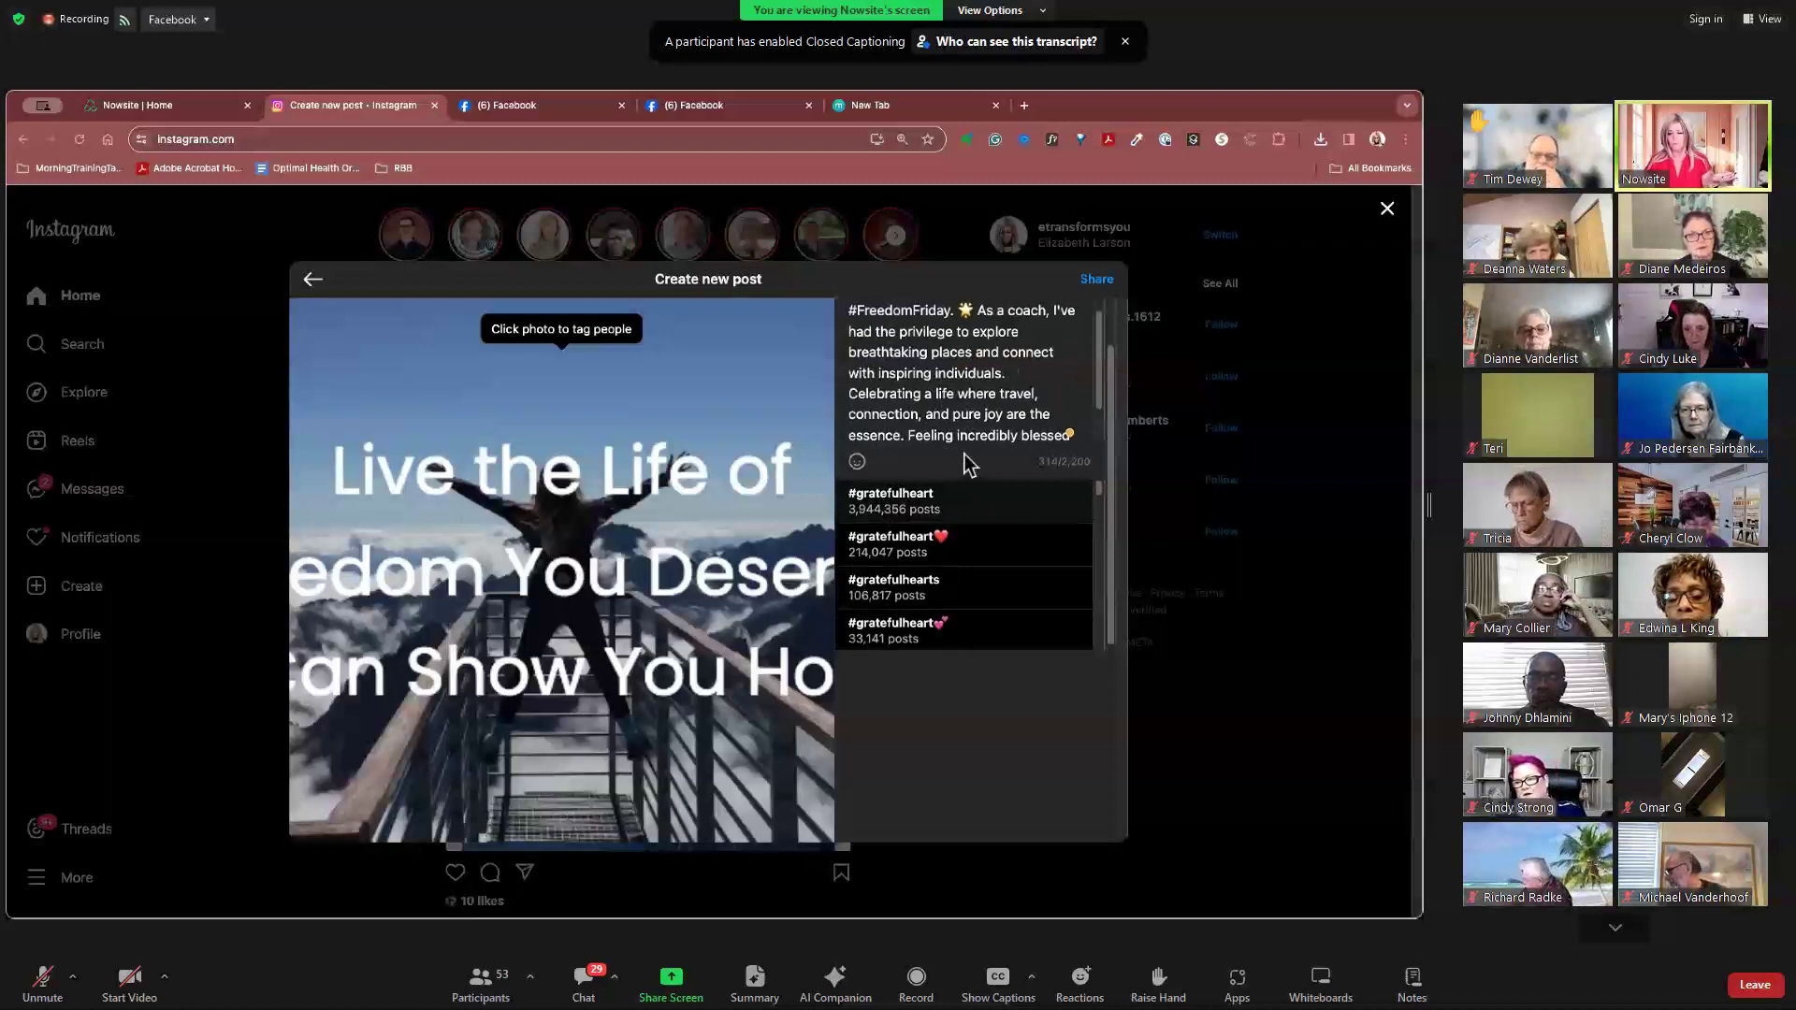
scroll(963, 455, "up", 2)
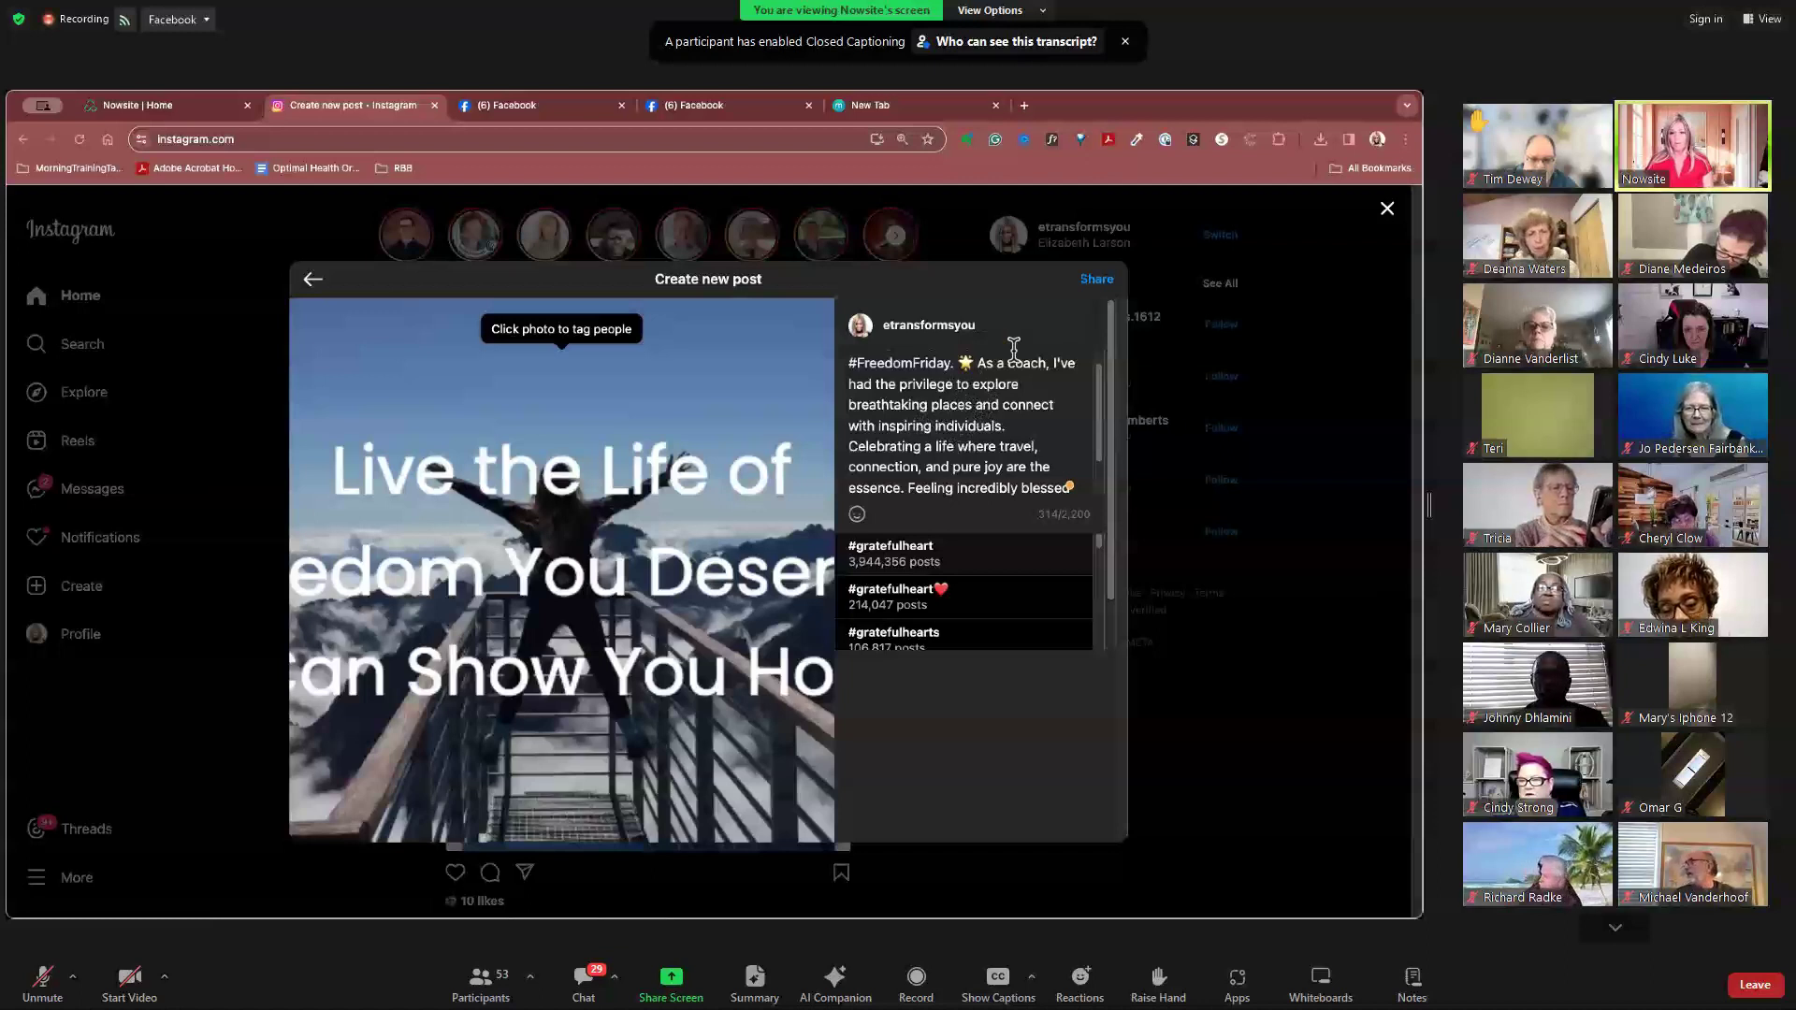
left_click_drag(1045, 364, 1013, 372)
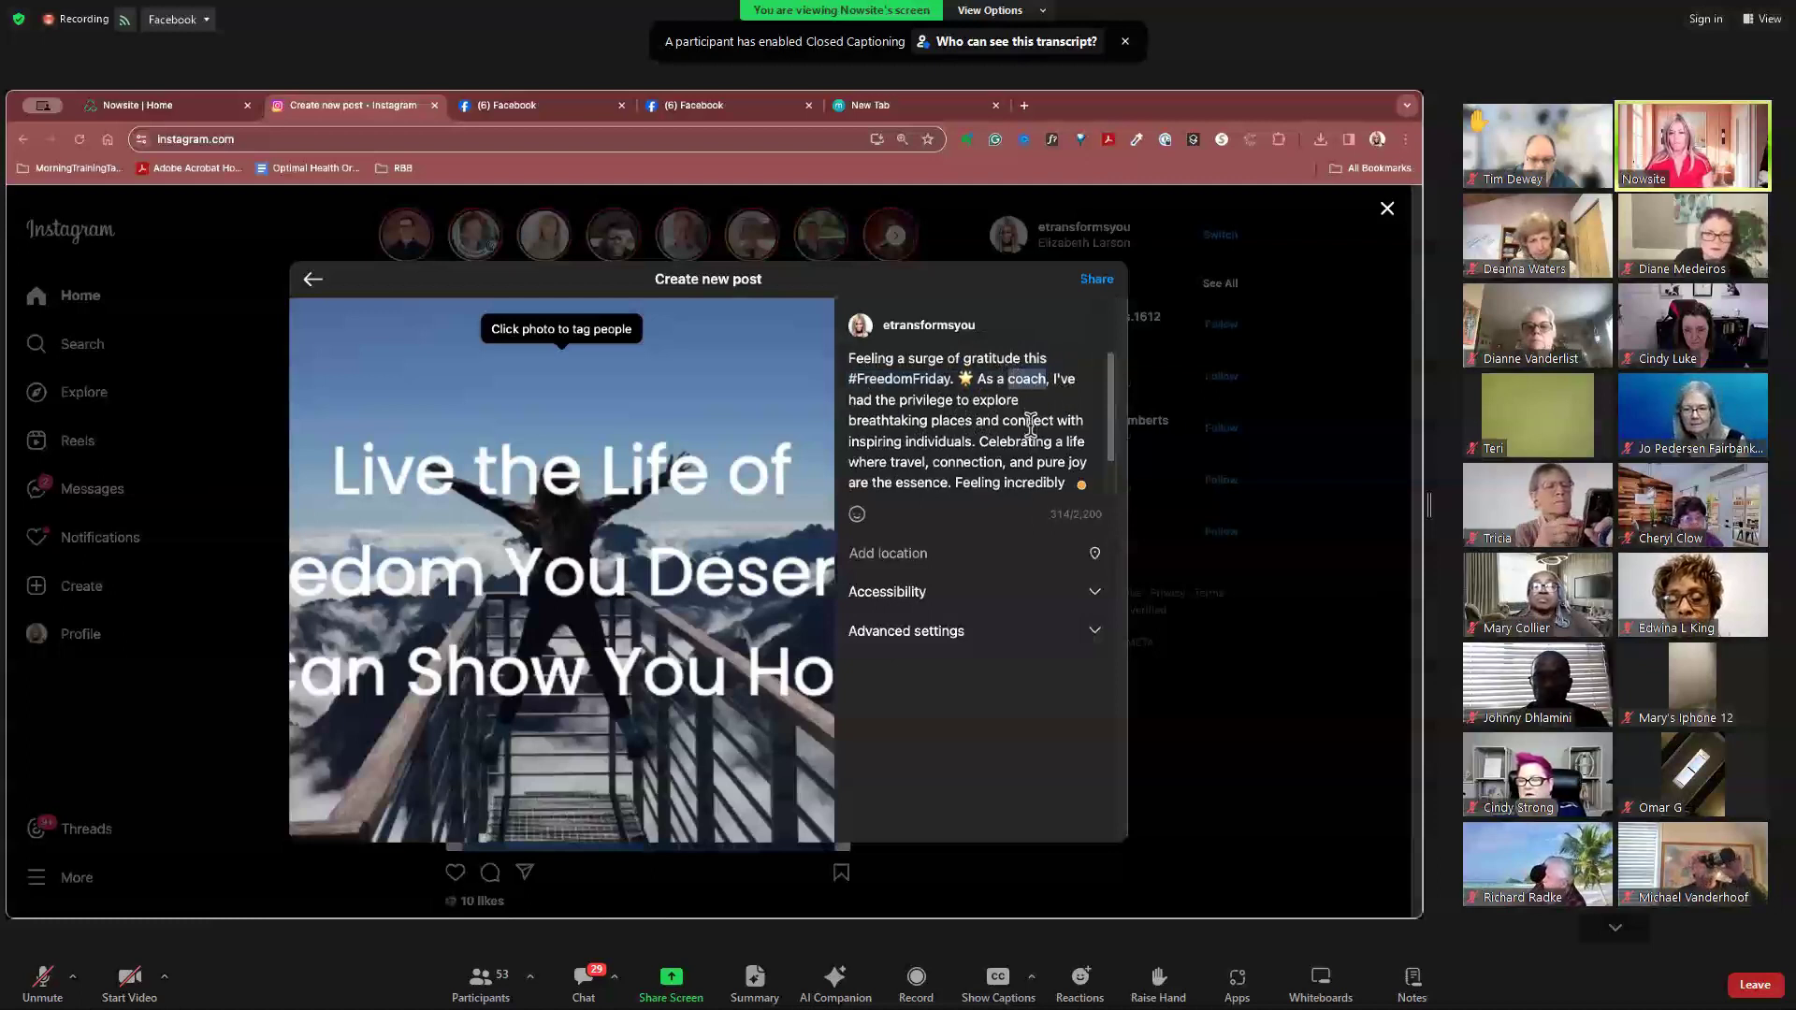
scroll(997, 431, "down", 1)
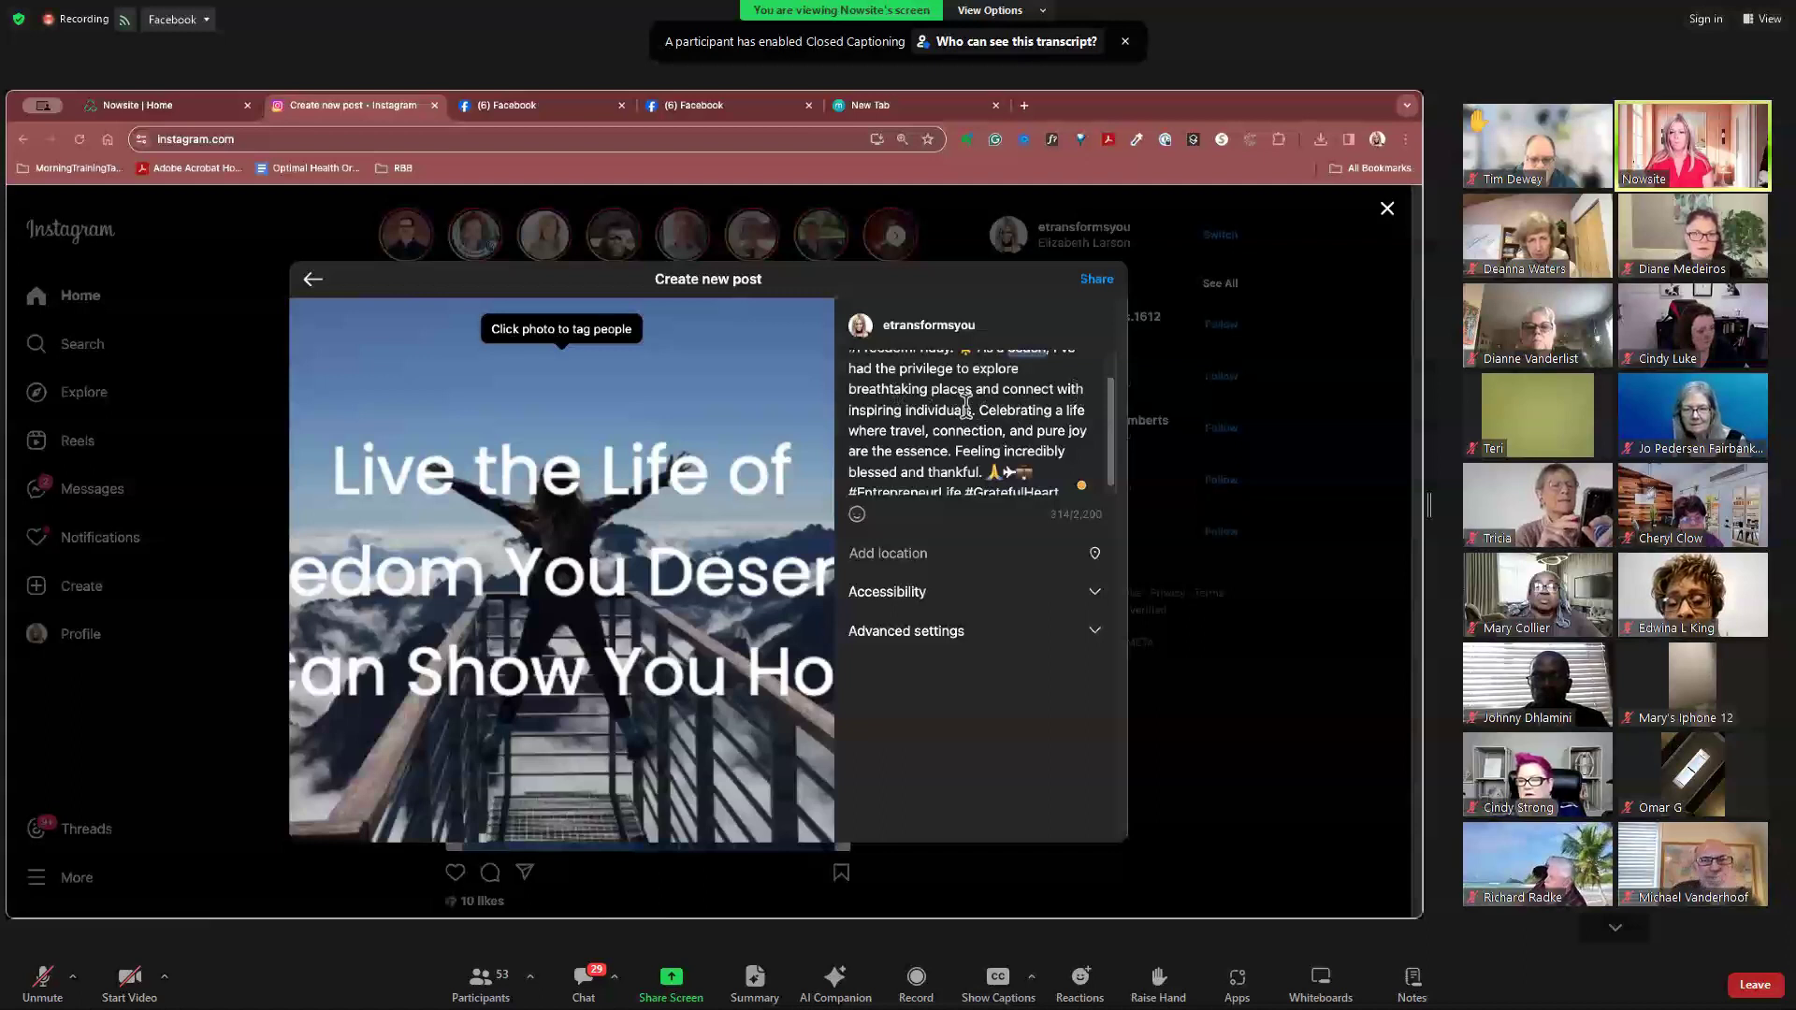
Step: Extend the caption sentence after "inspiring individuals" with ", but it wasn't always that way." and separate it from "Celebrating a life" with blank lines
left_click(981, 402)
key("Return")
key("Return")
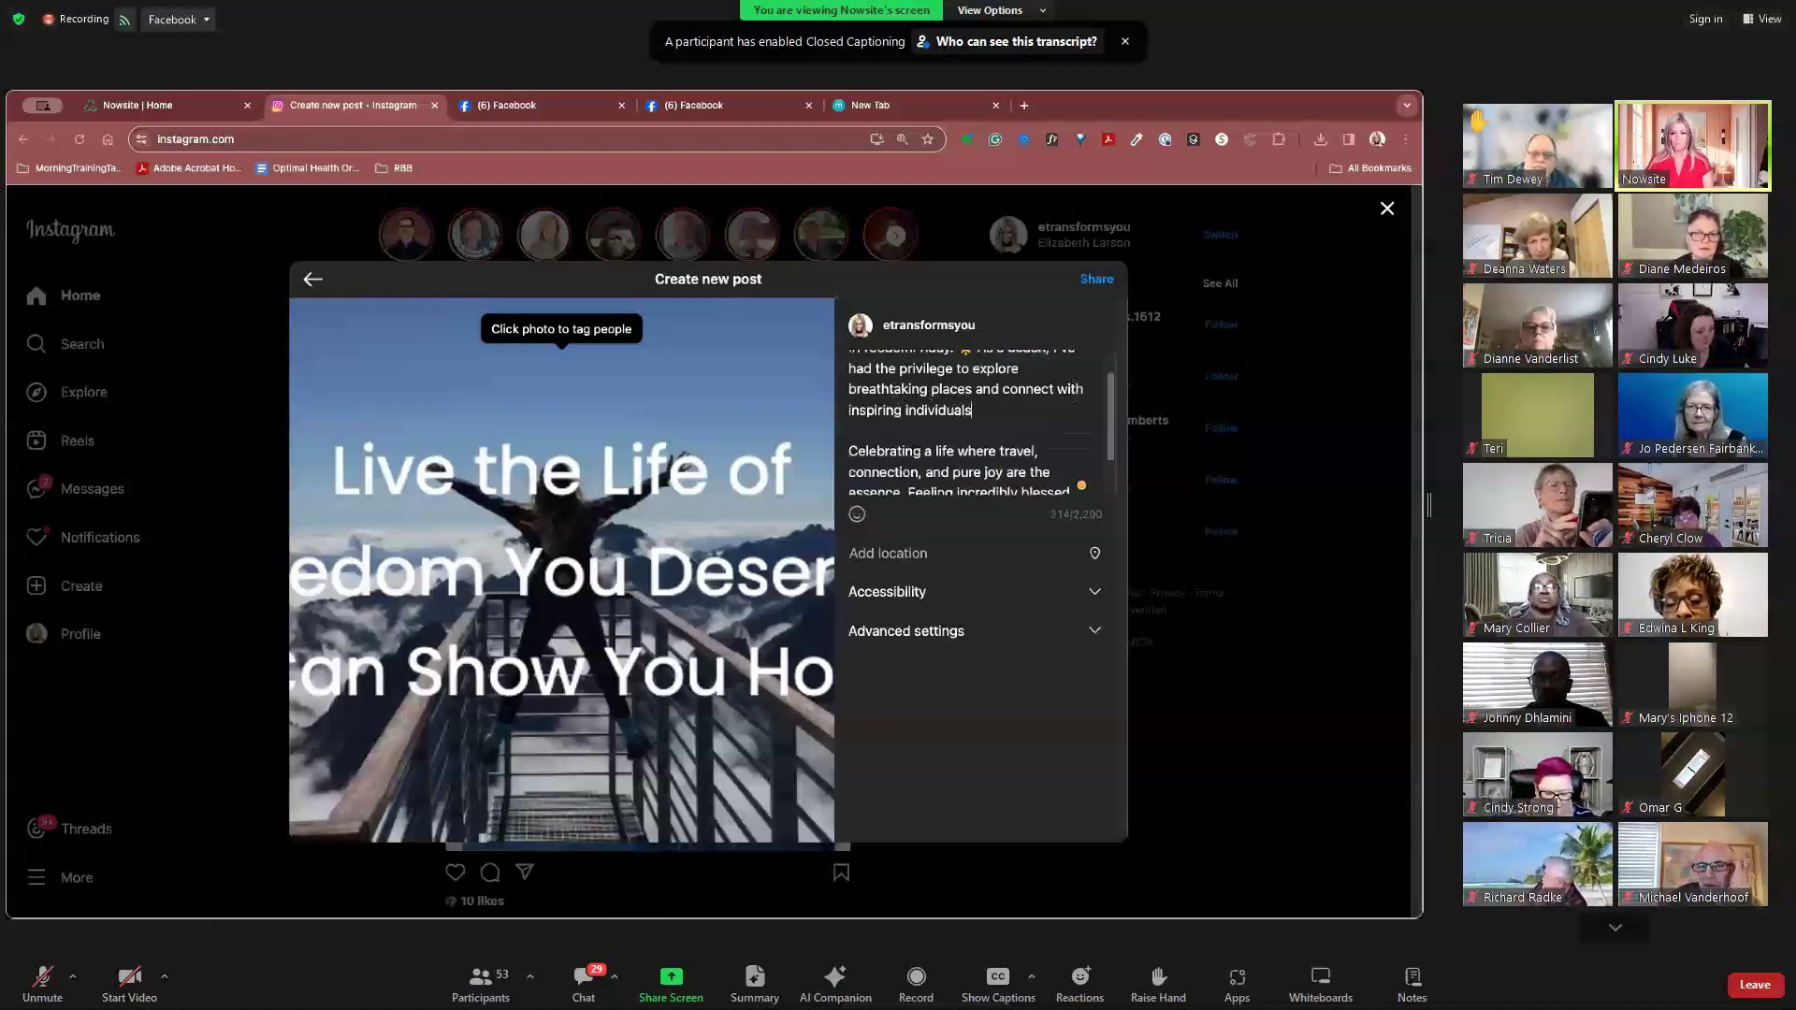
type(", b")
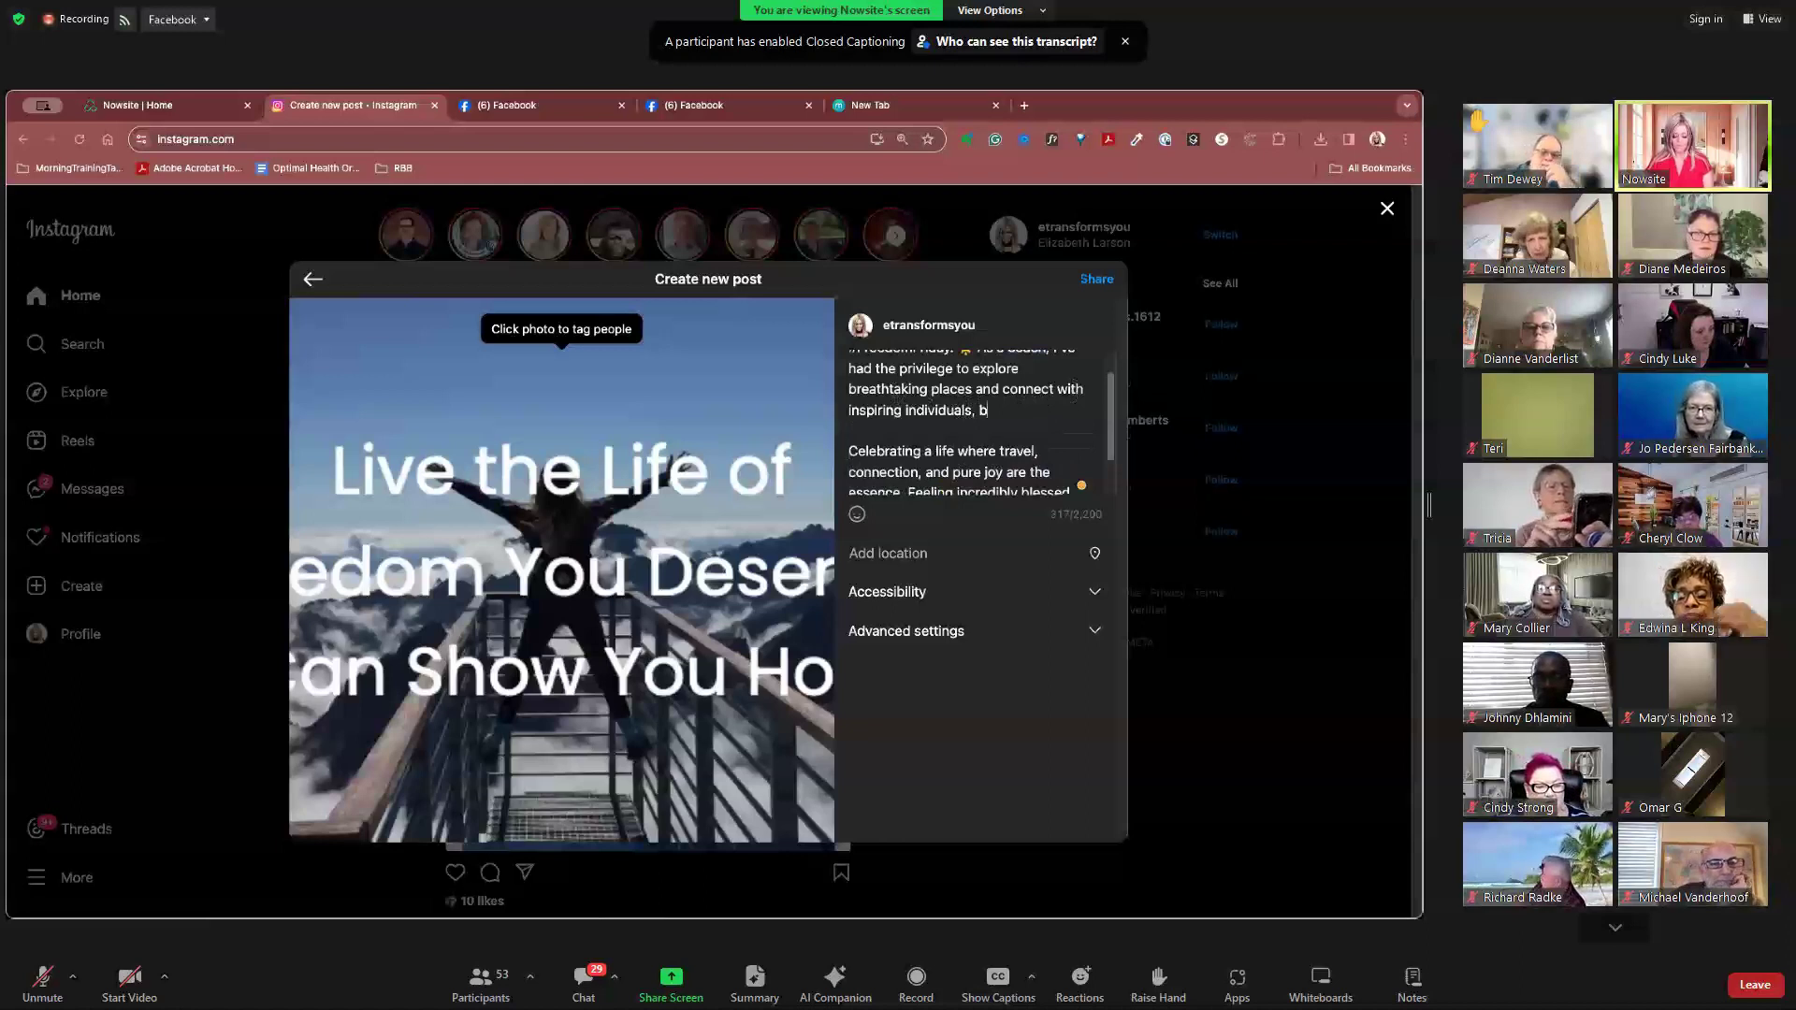
type("ut it wasn't always that")
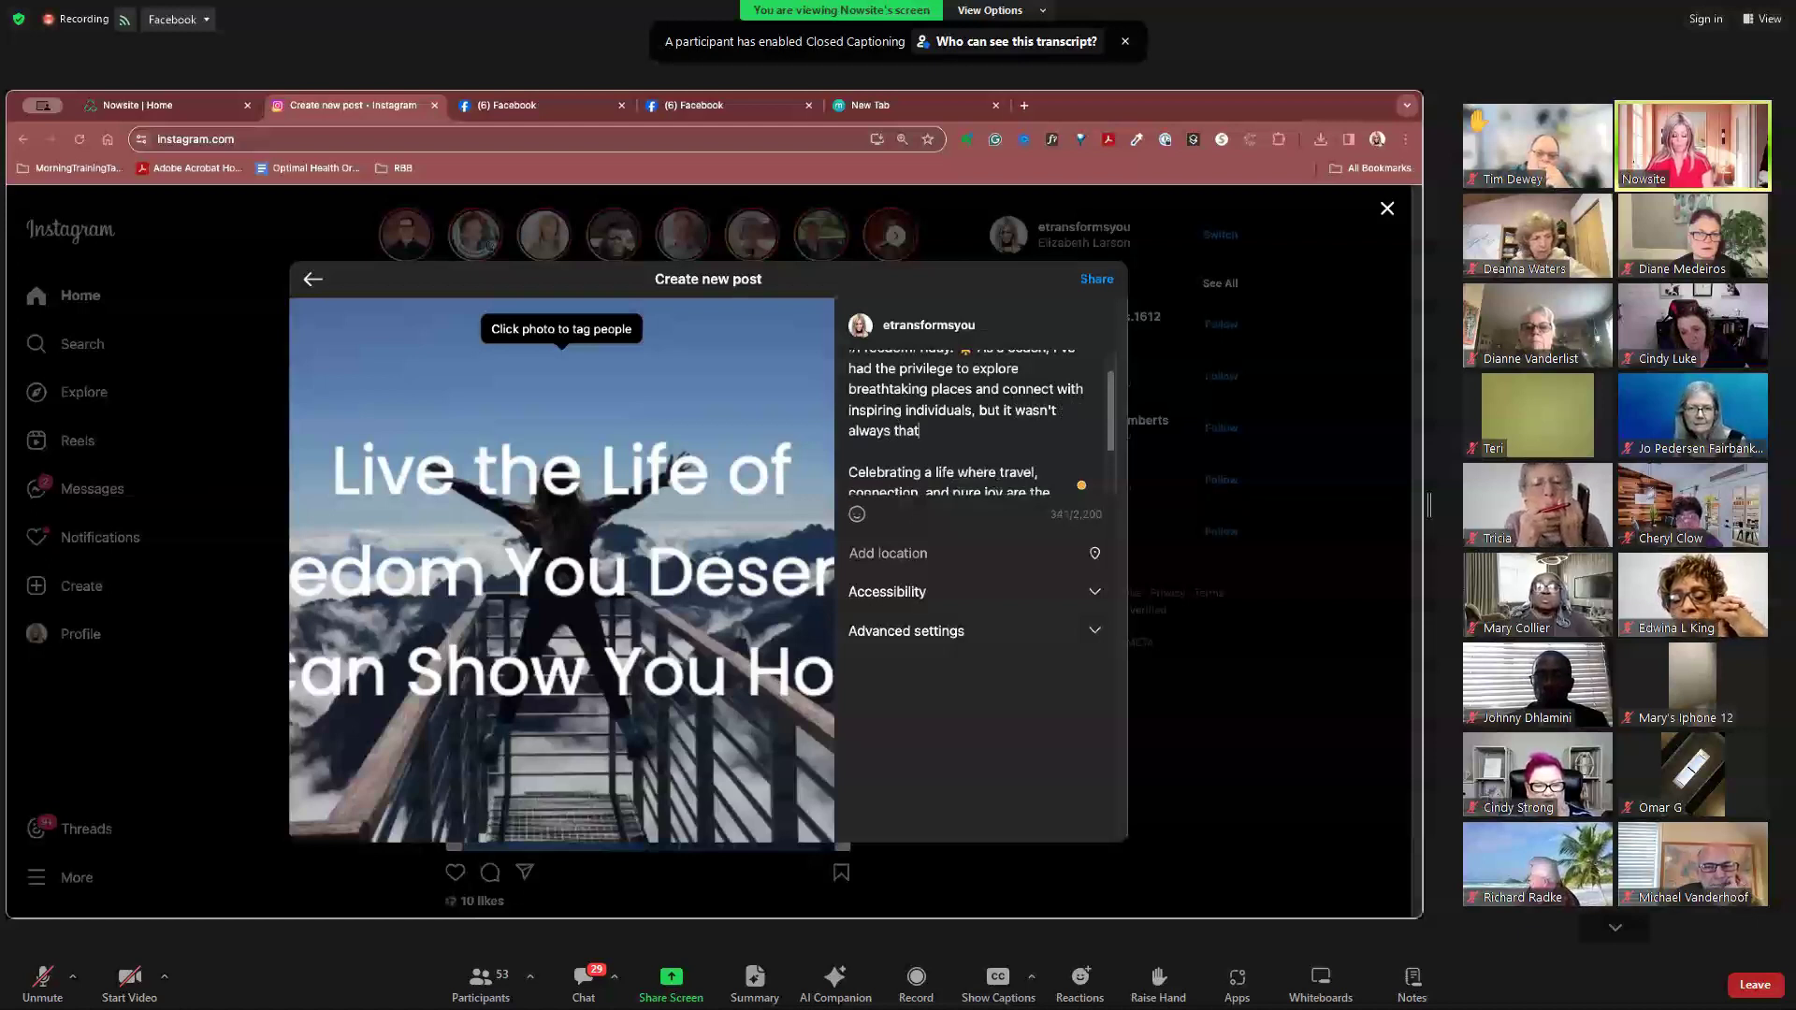
type(" way.")
key("Return")
key("Return")
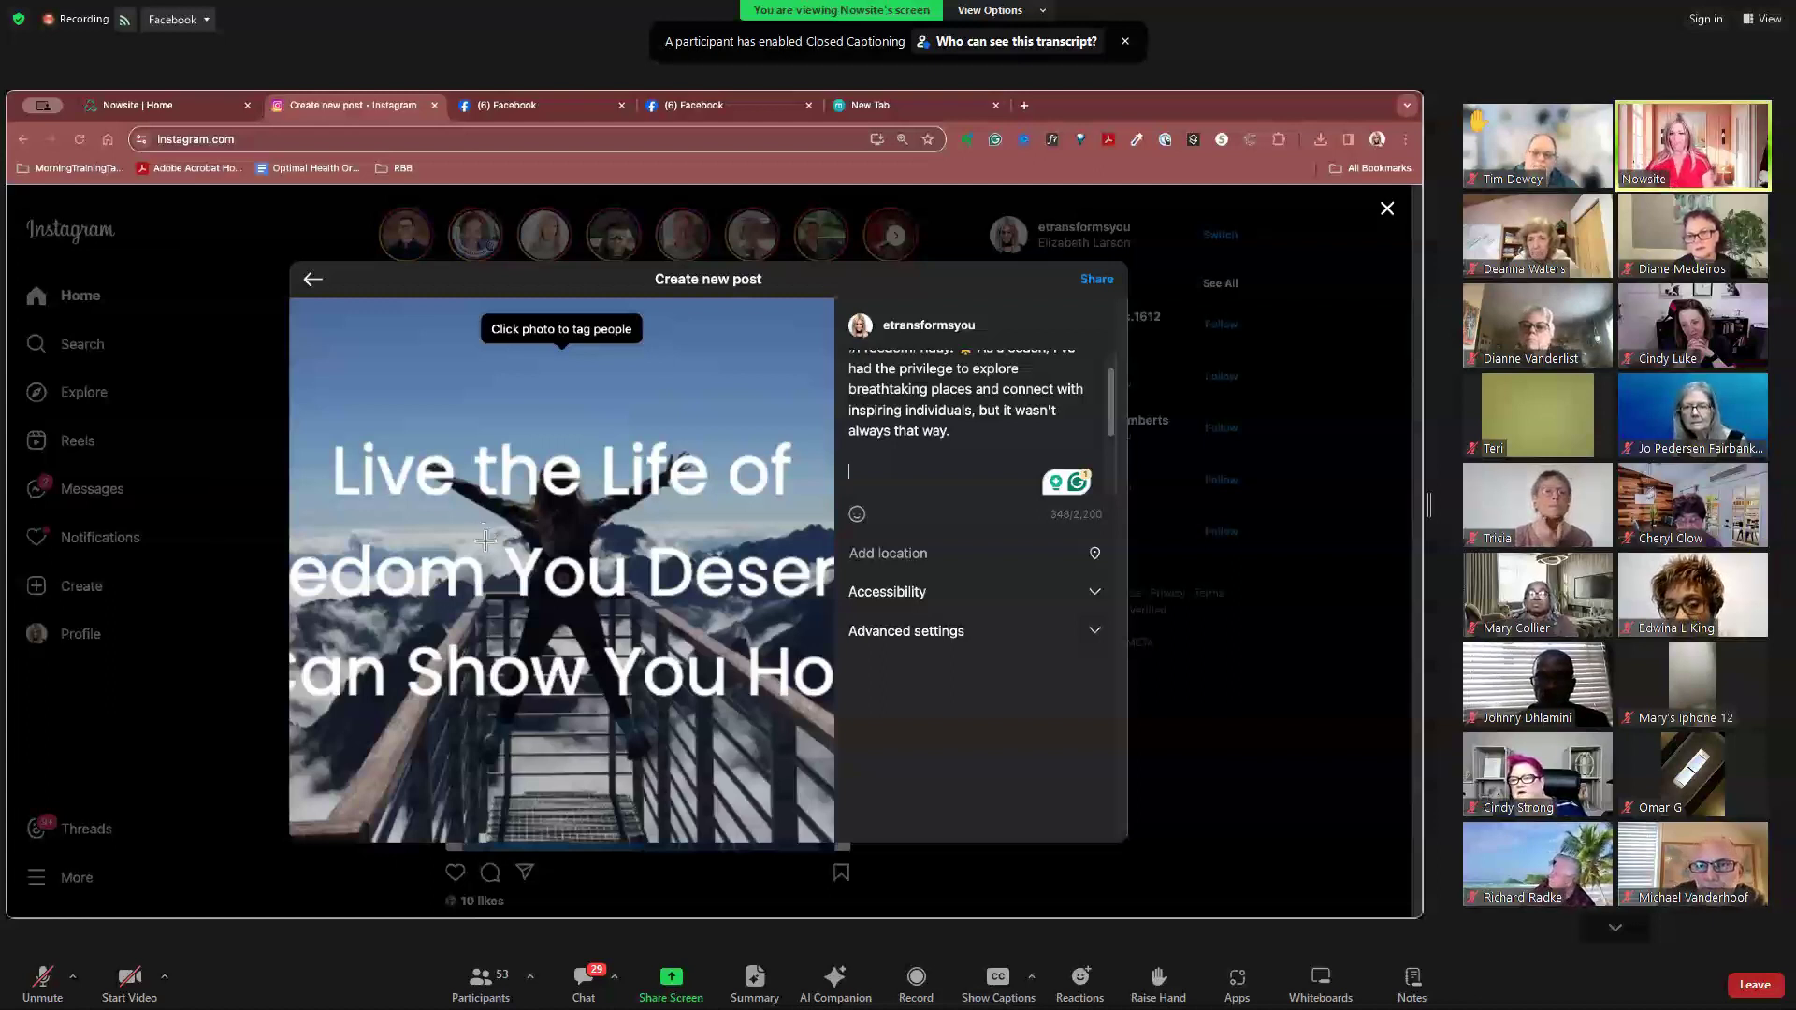
scroll(973, 481, "down", 1)
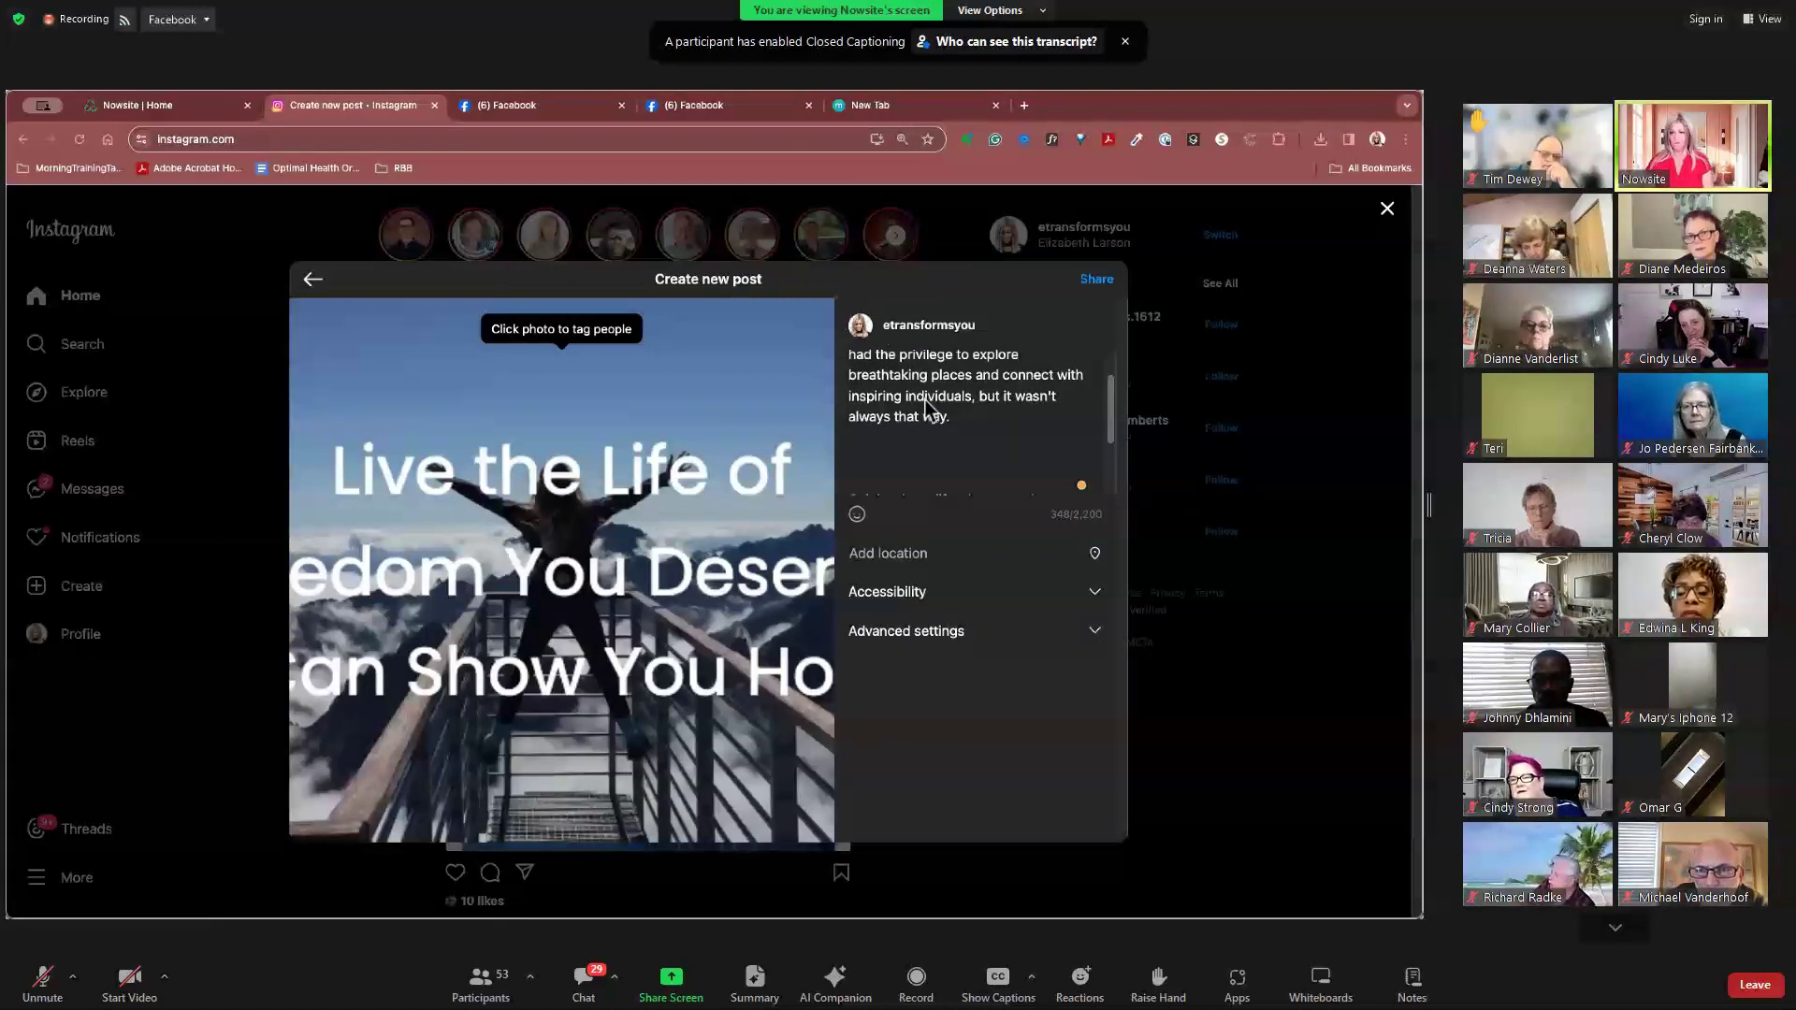
scroll(1034, 457, "down", 2)
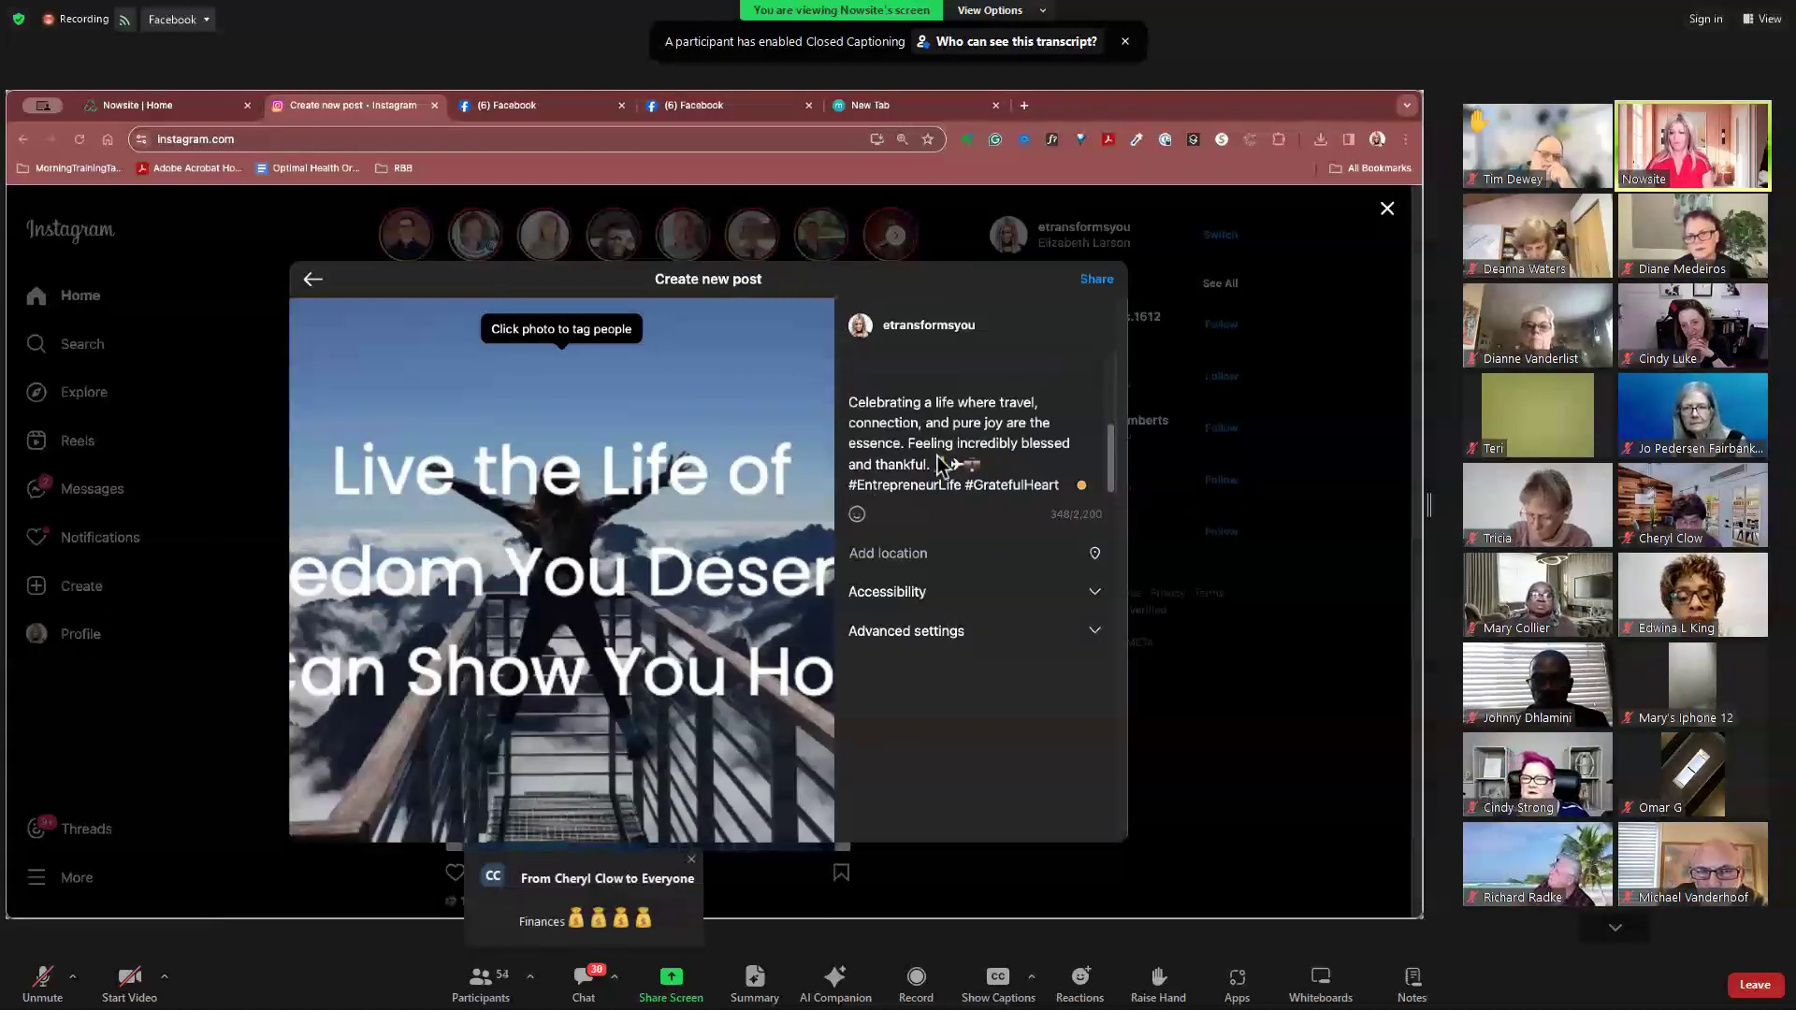
Step: Insert blank lines in the caption between the emojis after "thankful." and the hashtags
left_click(1060, 483)
key("BackSpace")
left_click(1017, 464)
key("BackSpace")
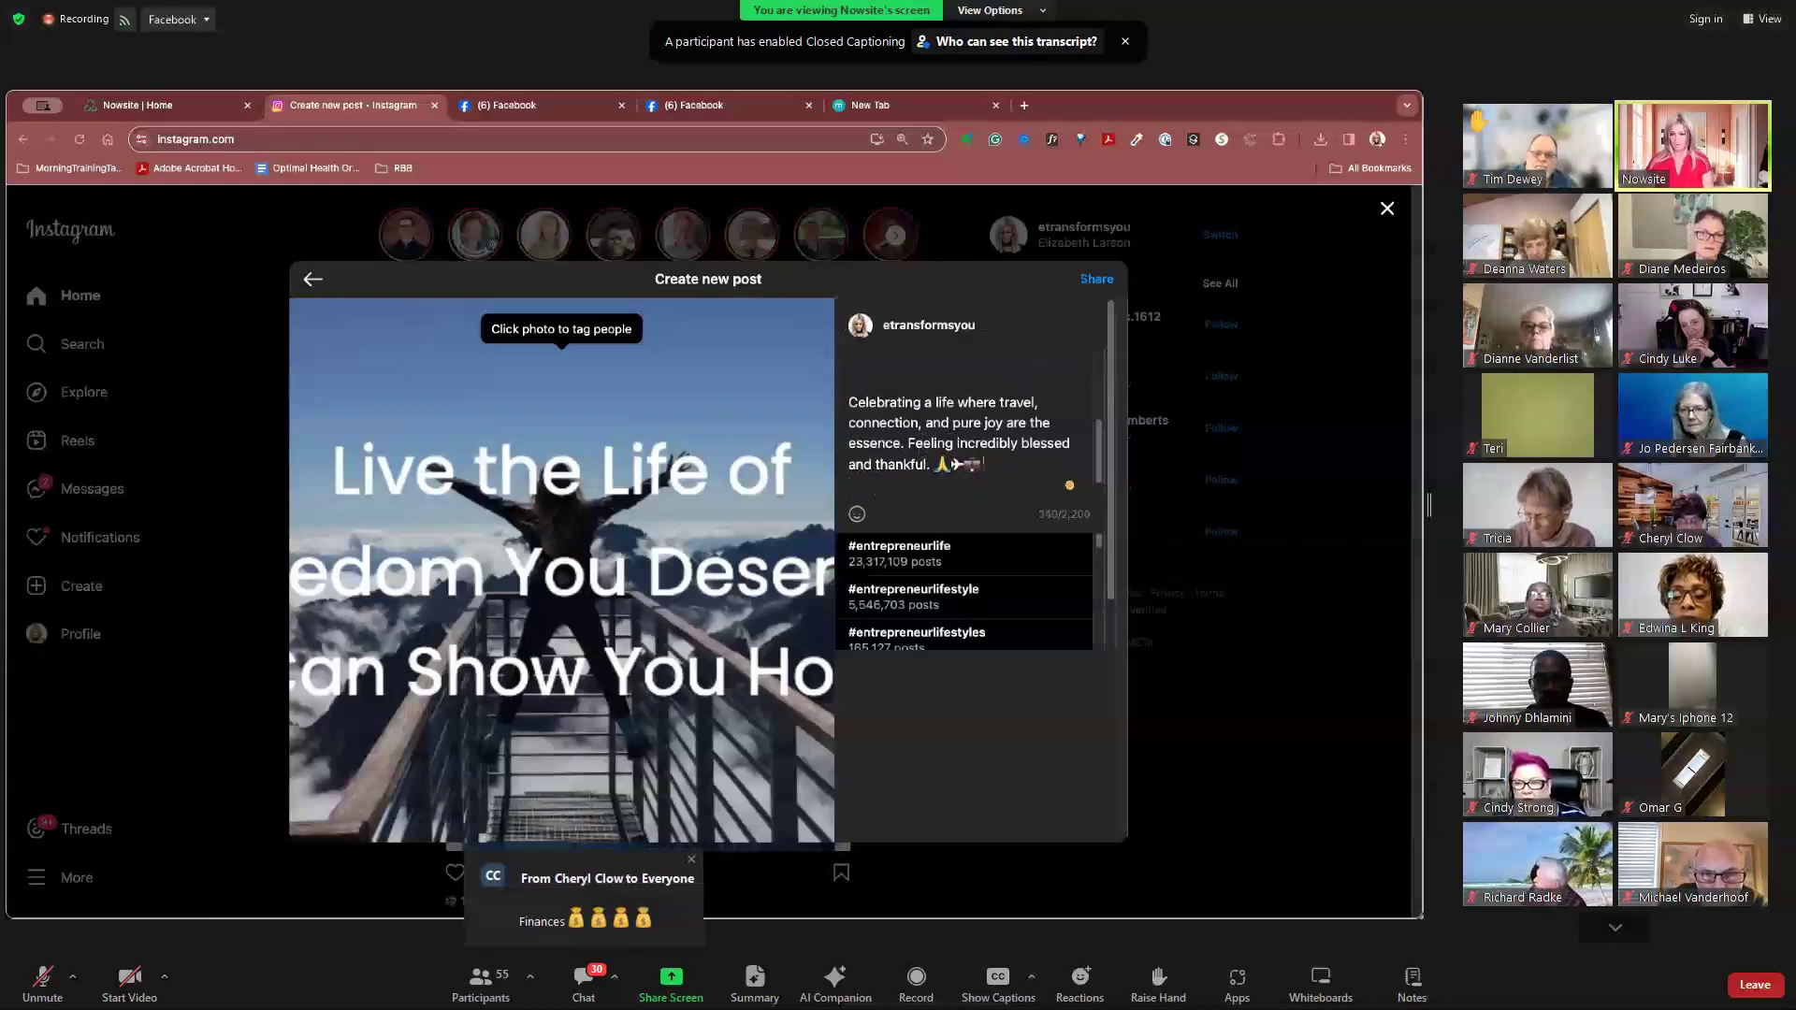
scroll(891, 468, "down", 1)
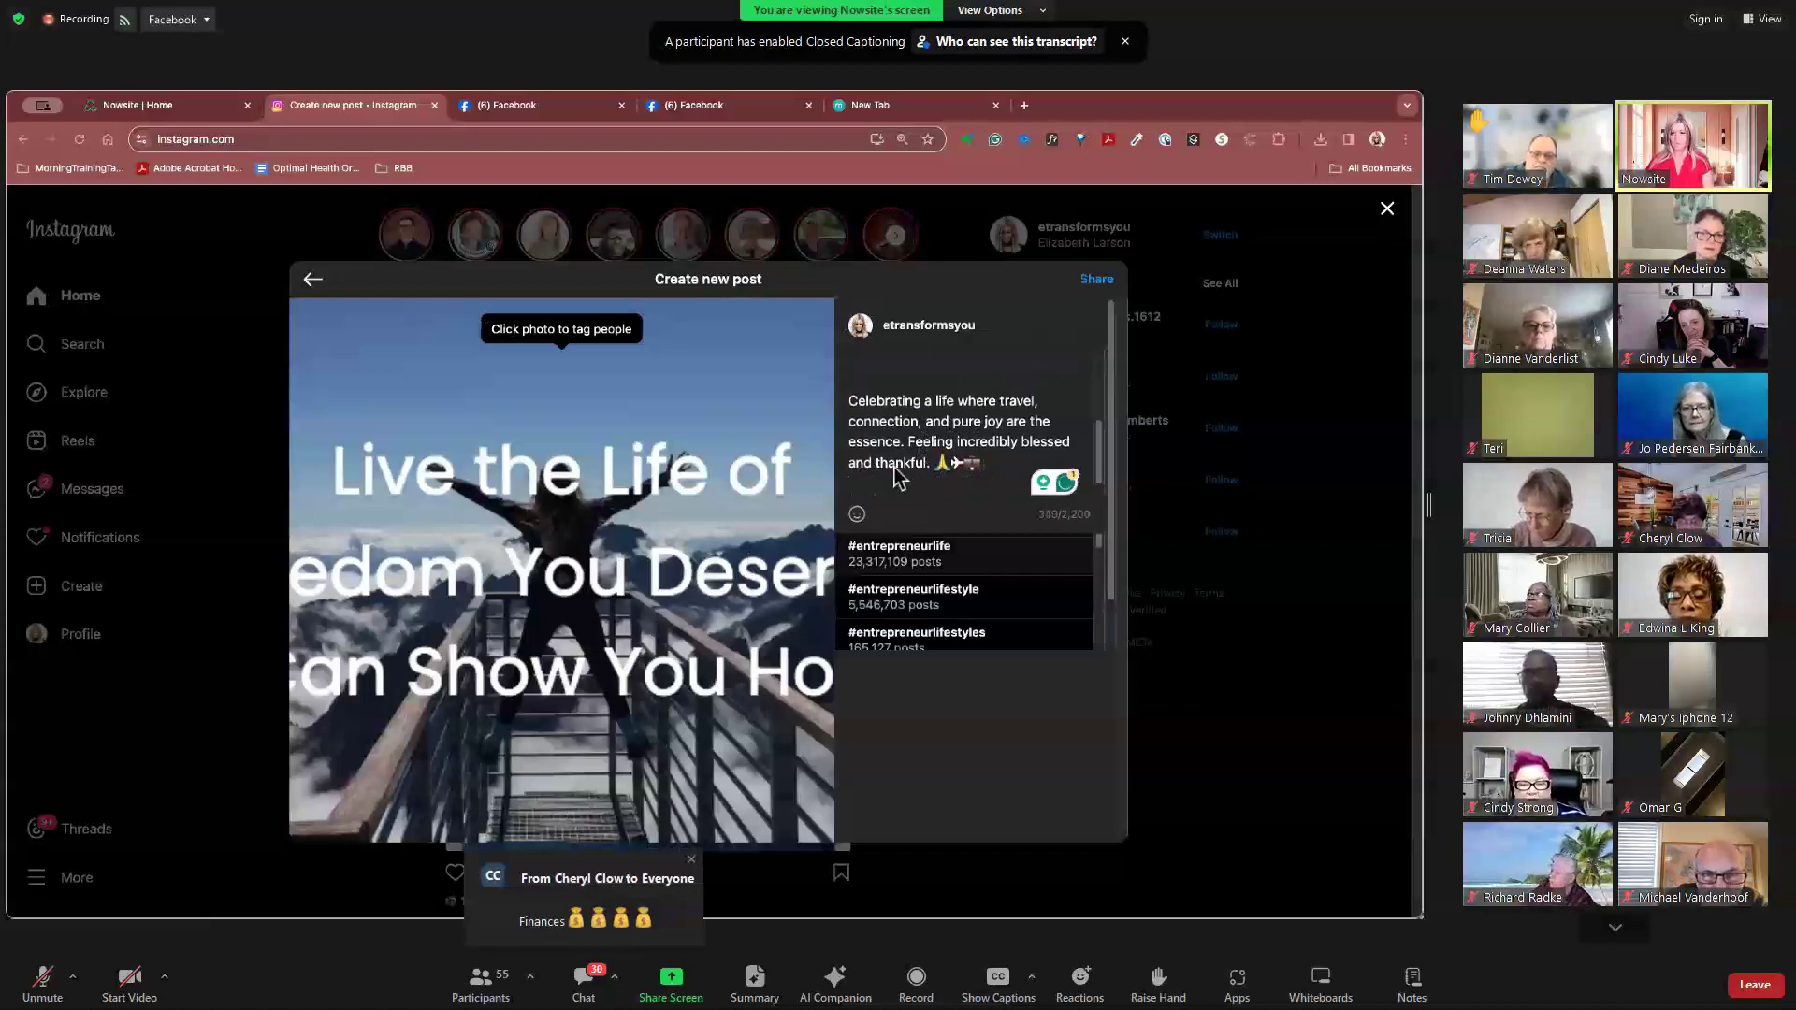
key("Return")
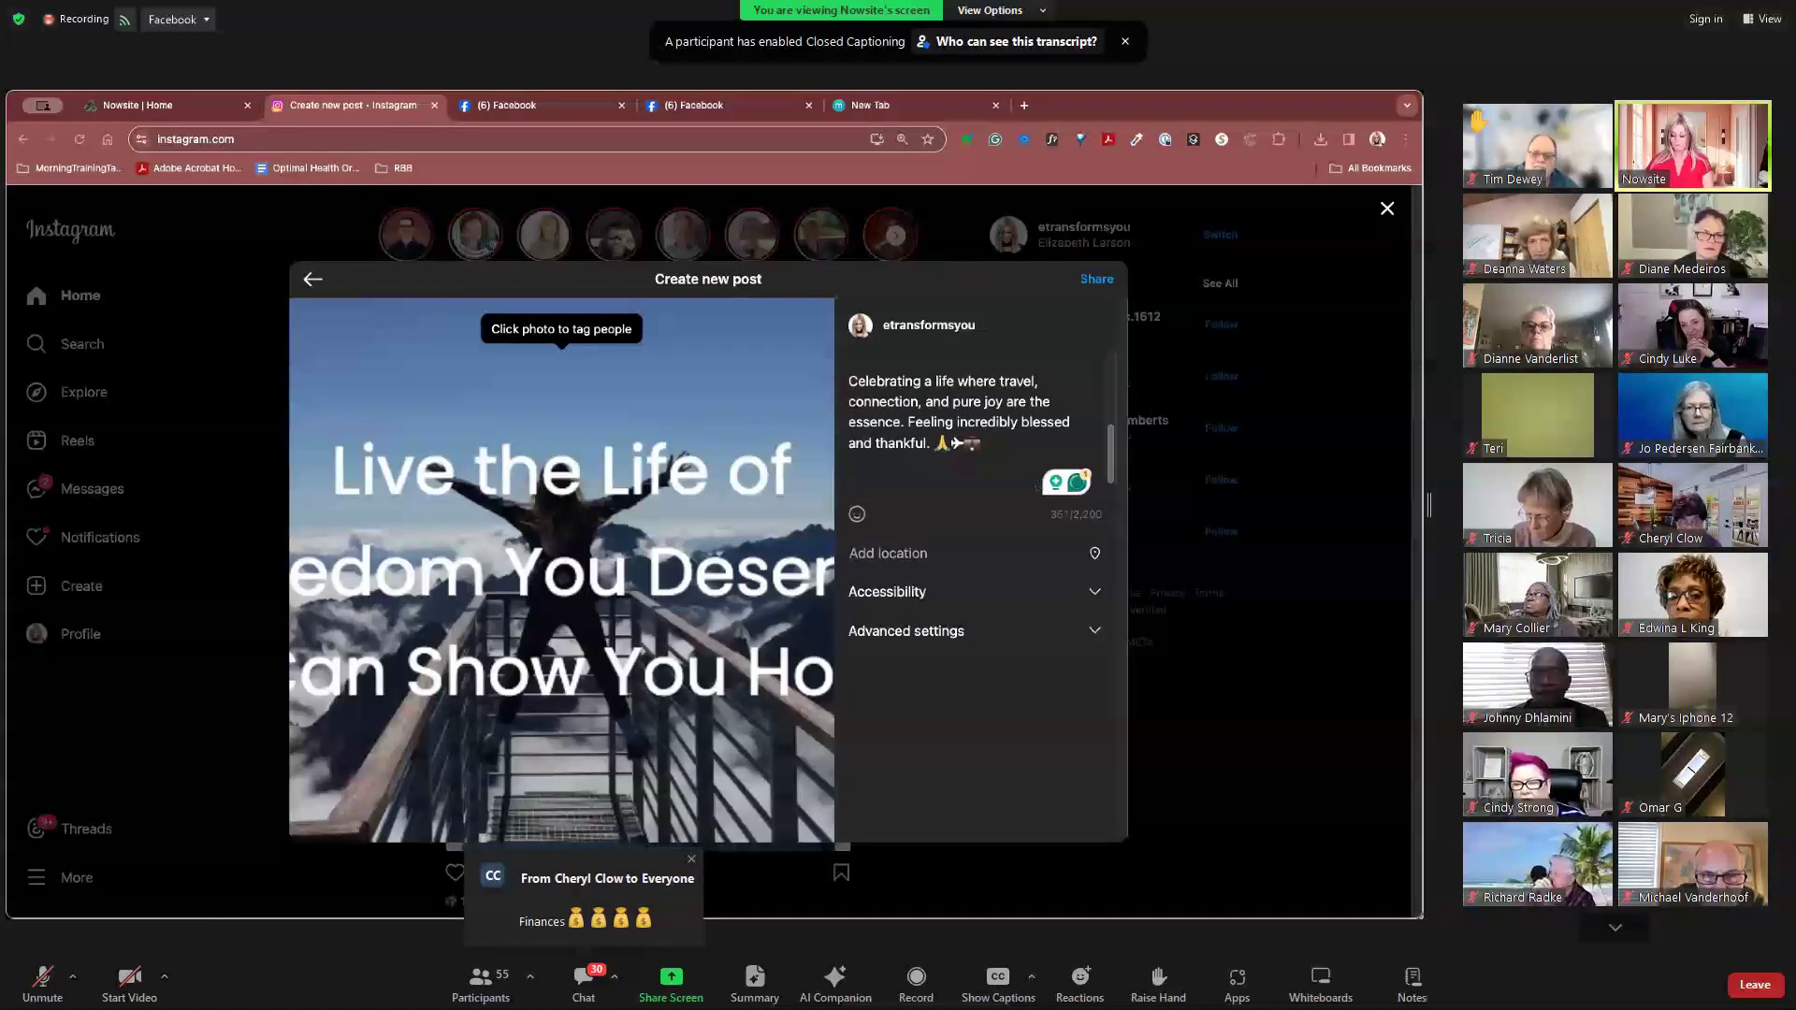
Step: Add the text "Do you want this life? What dreams are you thinking about." above the hashtags in the caption
type("D")
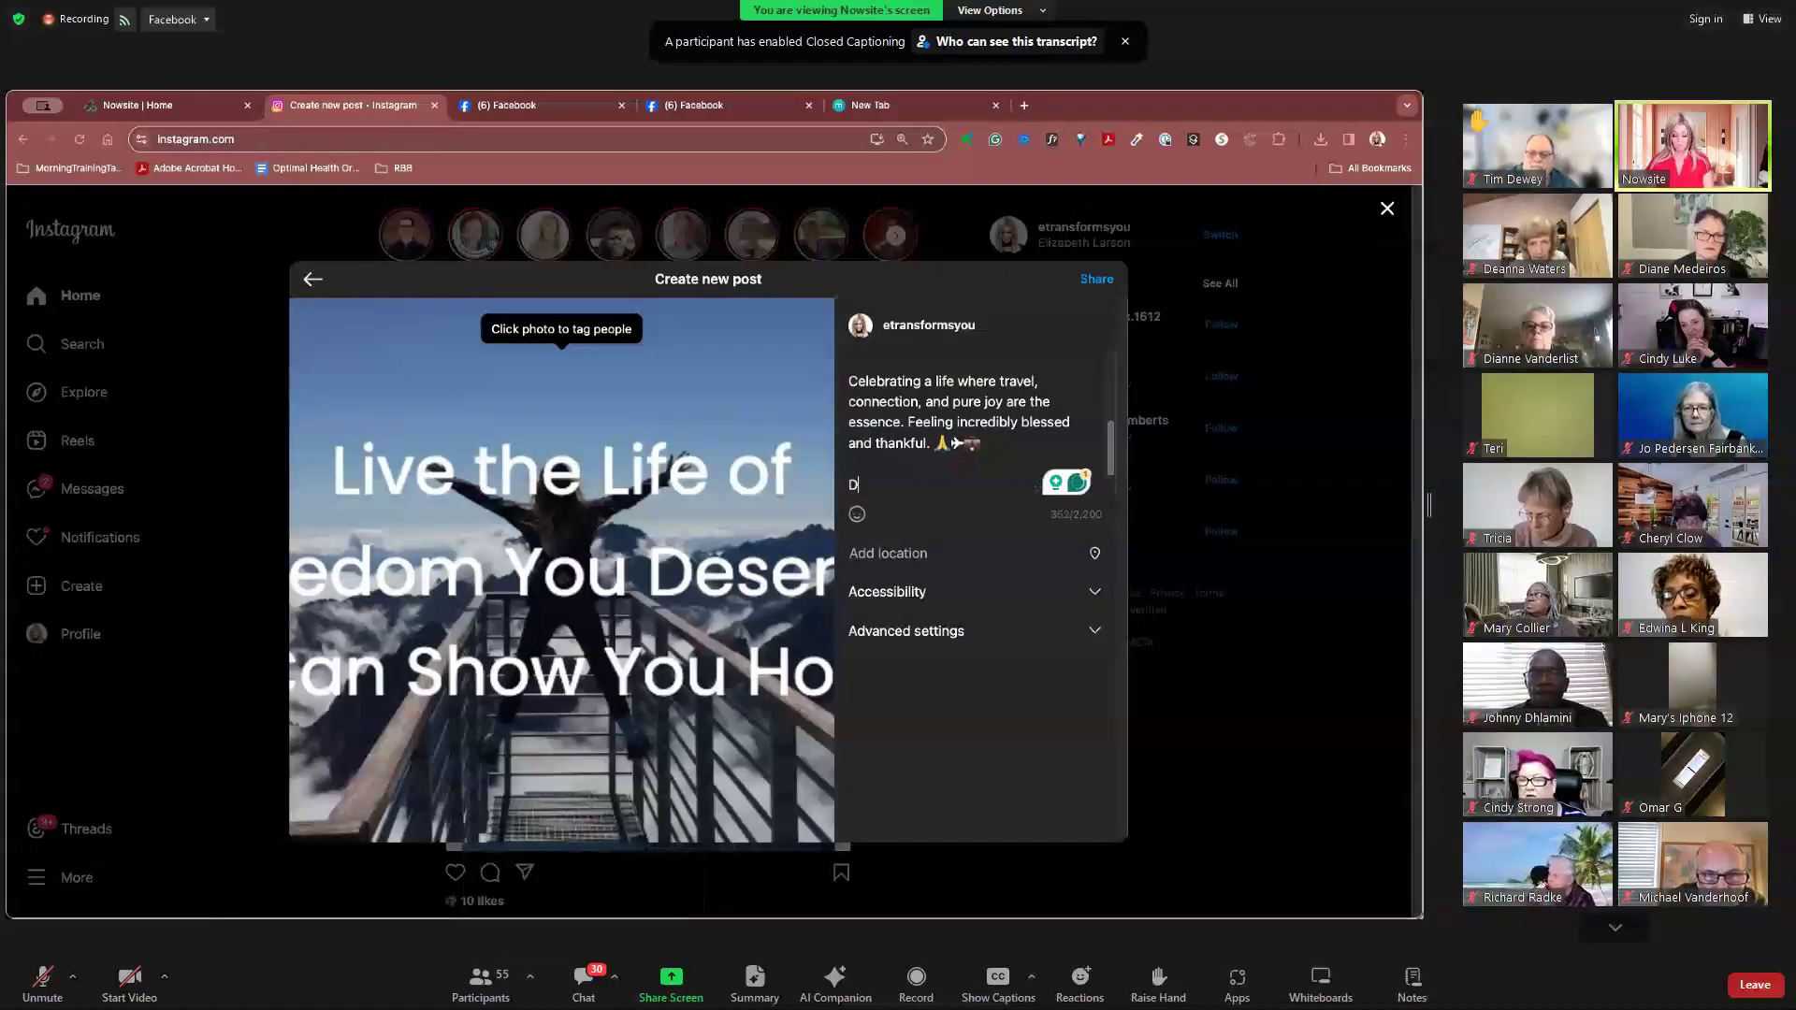
type("o you want this life? WHa")
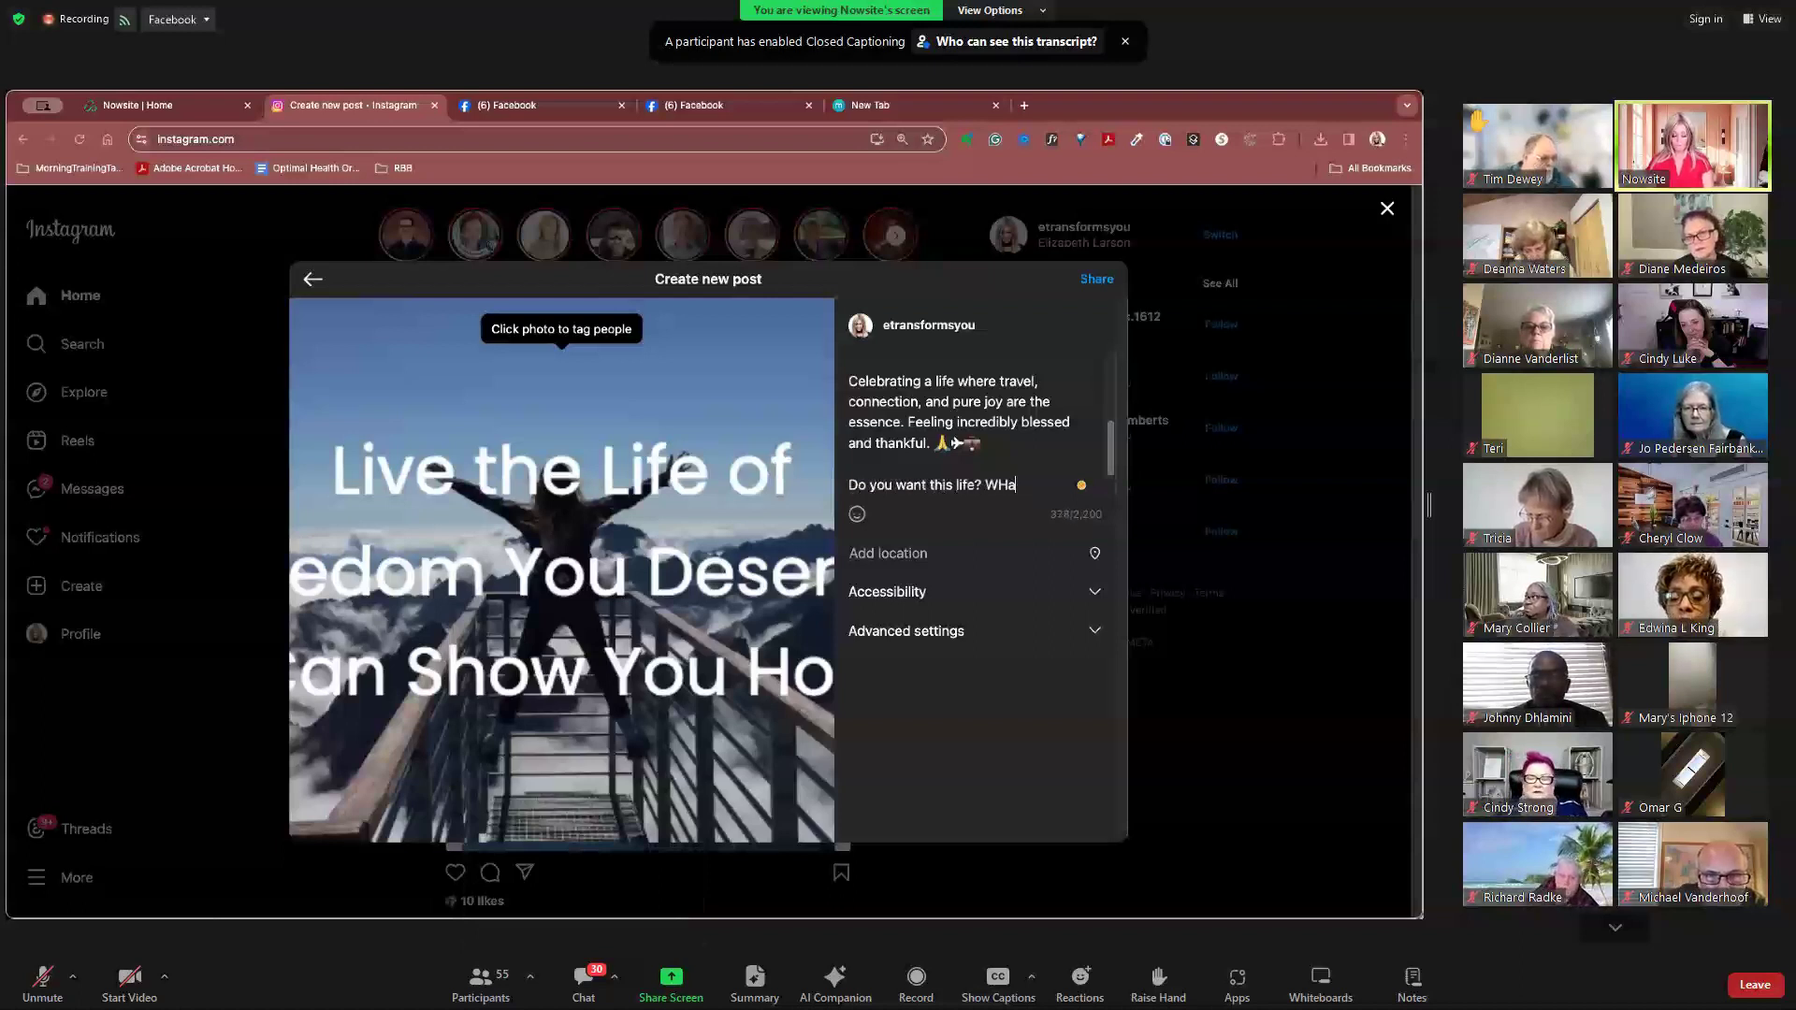
type("ms")
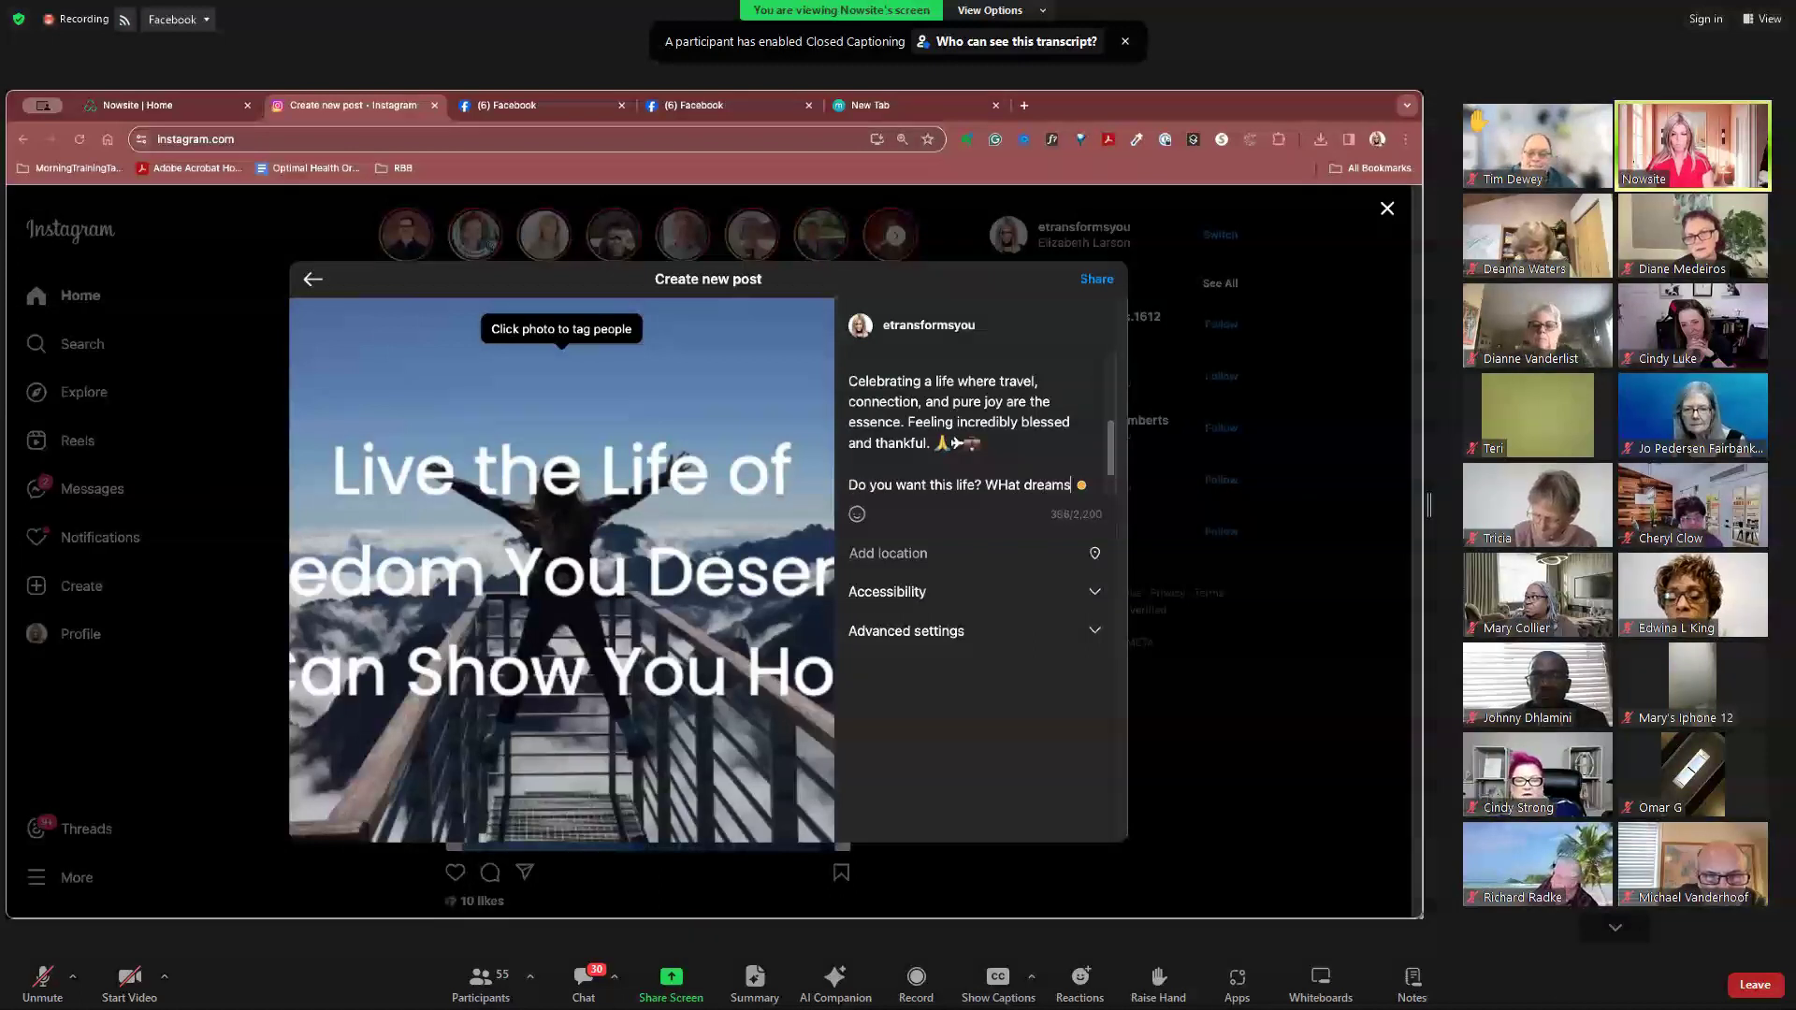
key("BackSpace")
key("BackSpace")
key("BackSpace")
key("BackSpace")
key("BackSpace")
key("BackSpace")
key("BackSpace")
key("BackSpace")
key("BackSpace")
key("BackSpace")
key("BackSpace")
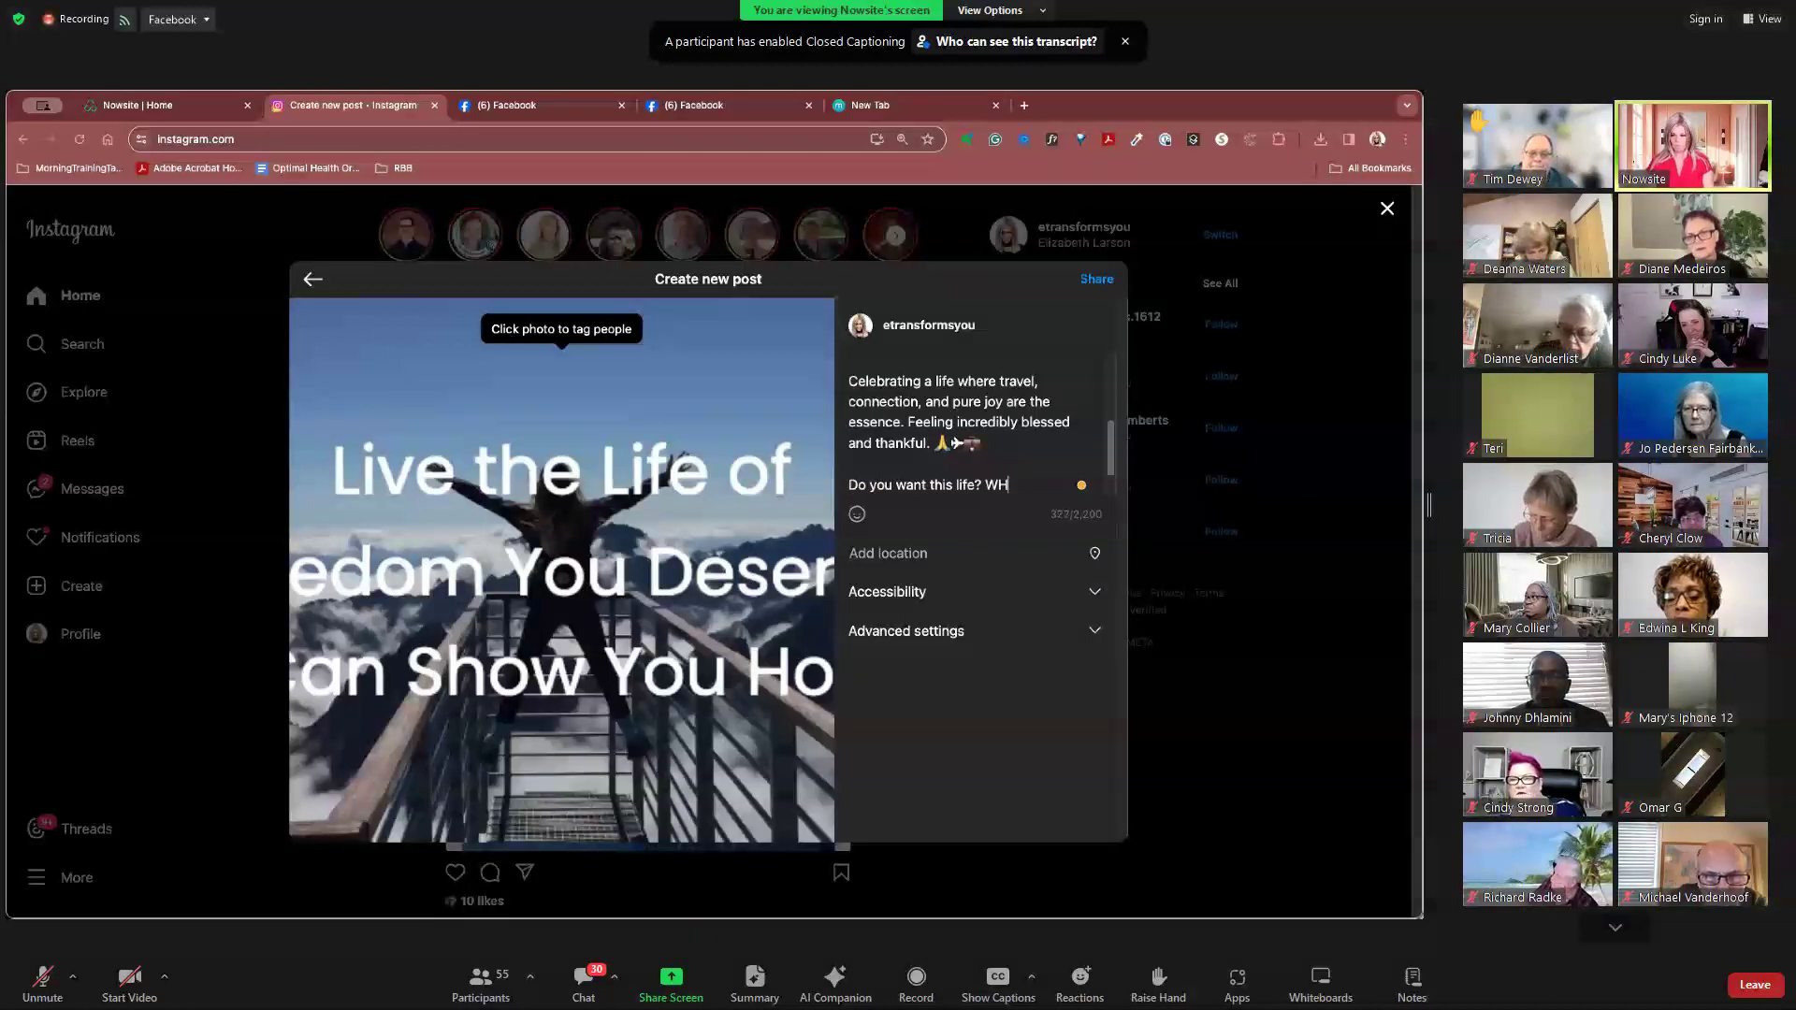
type("hat ")
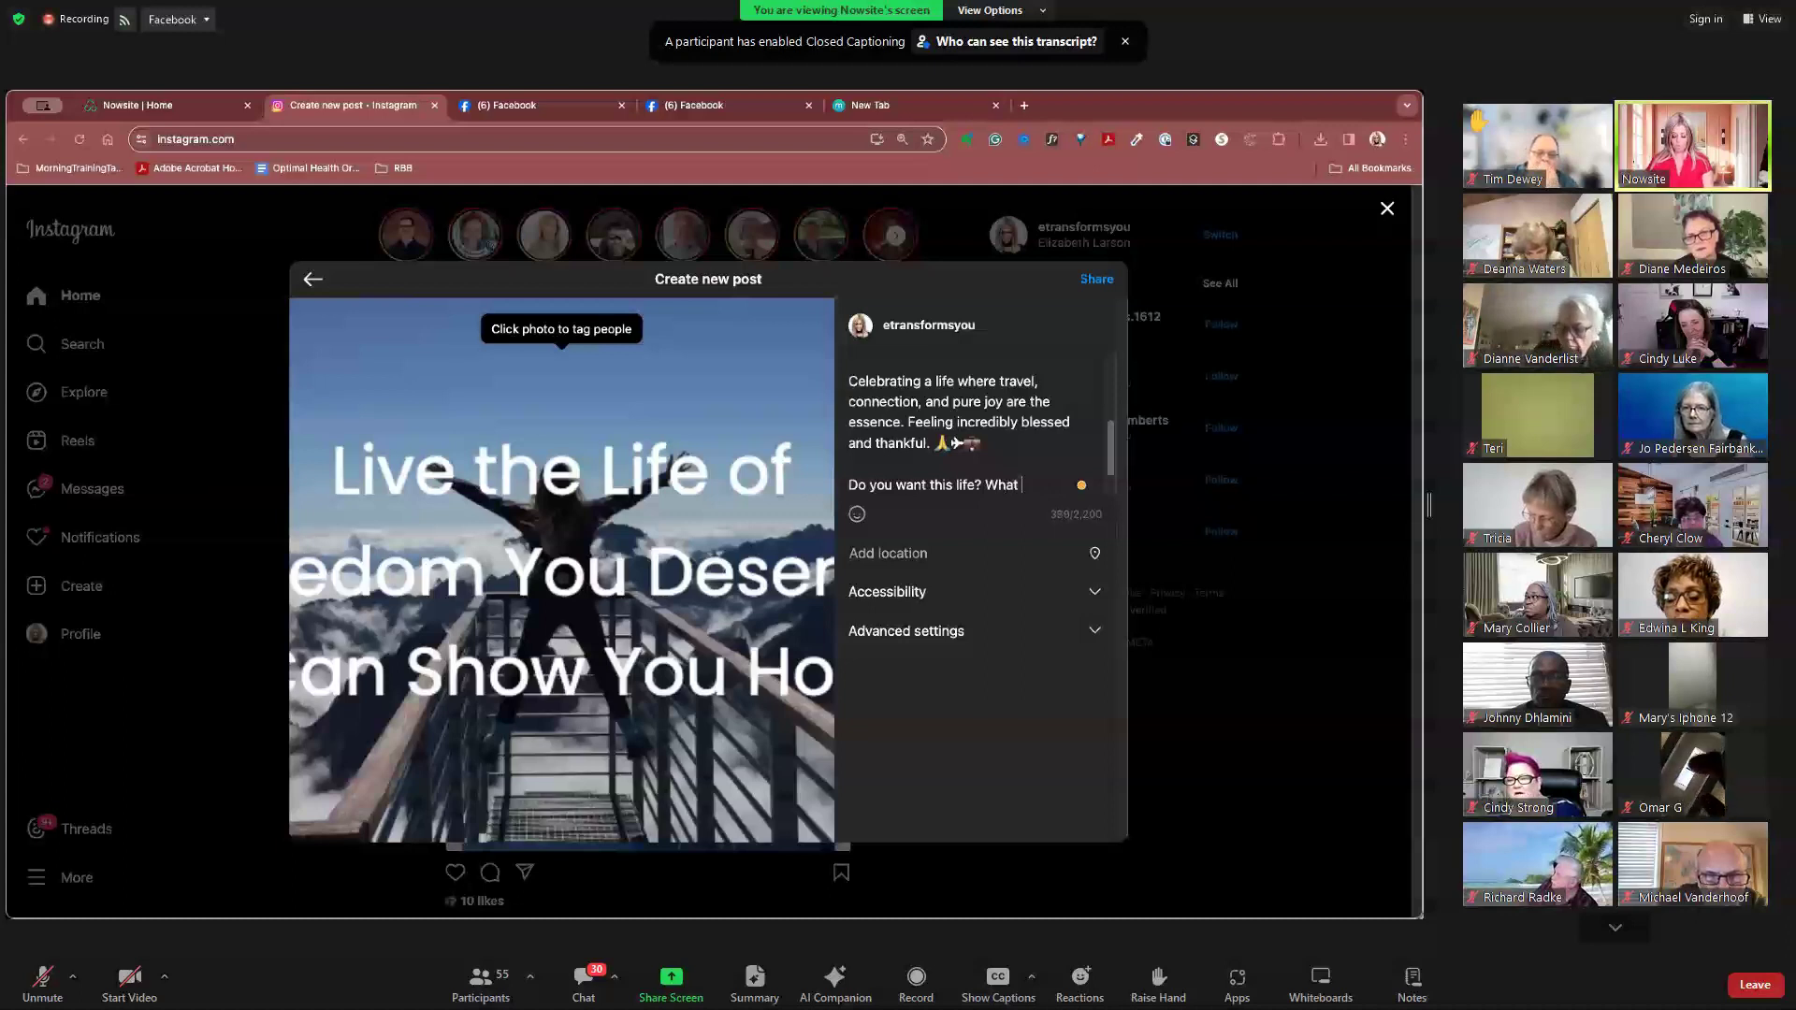
type("dreams ")
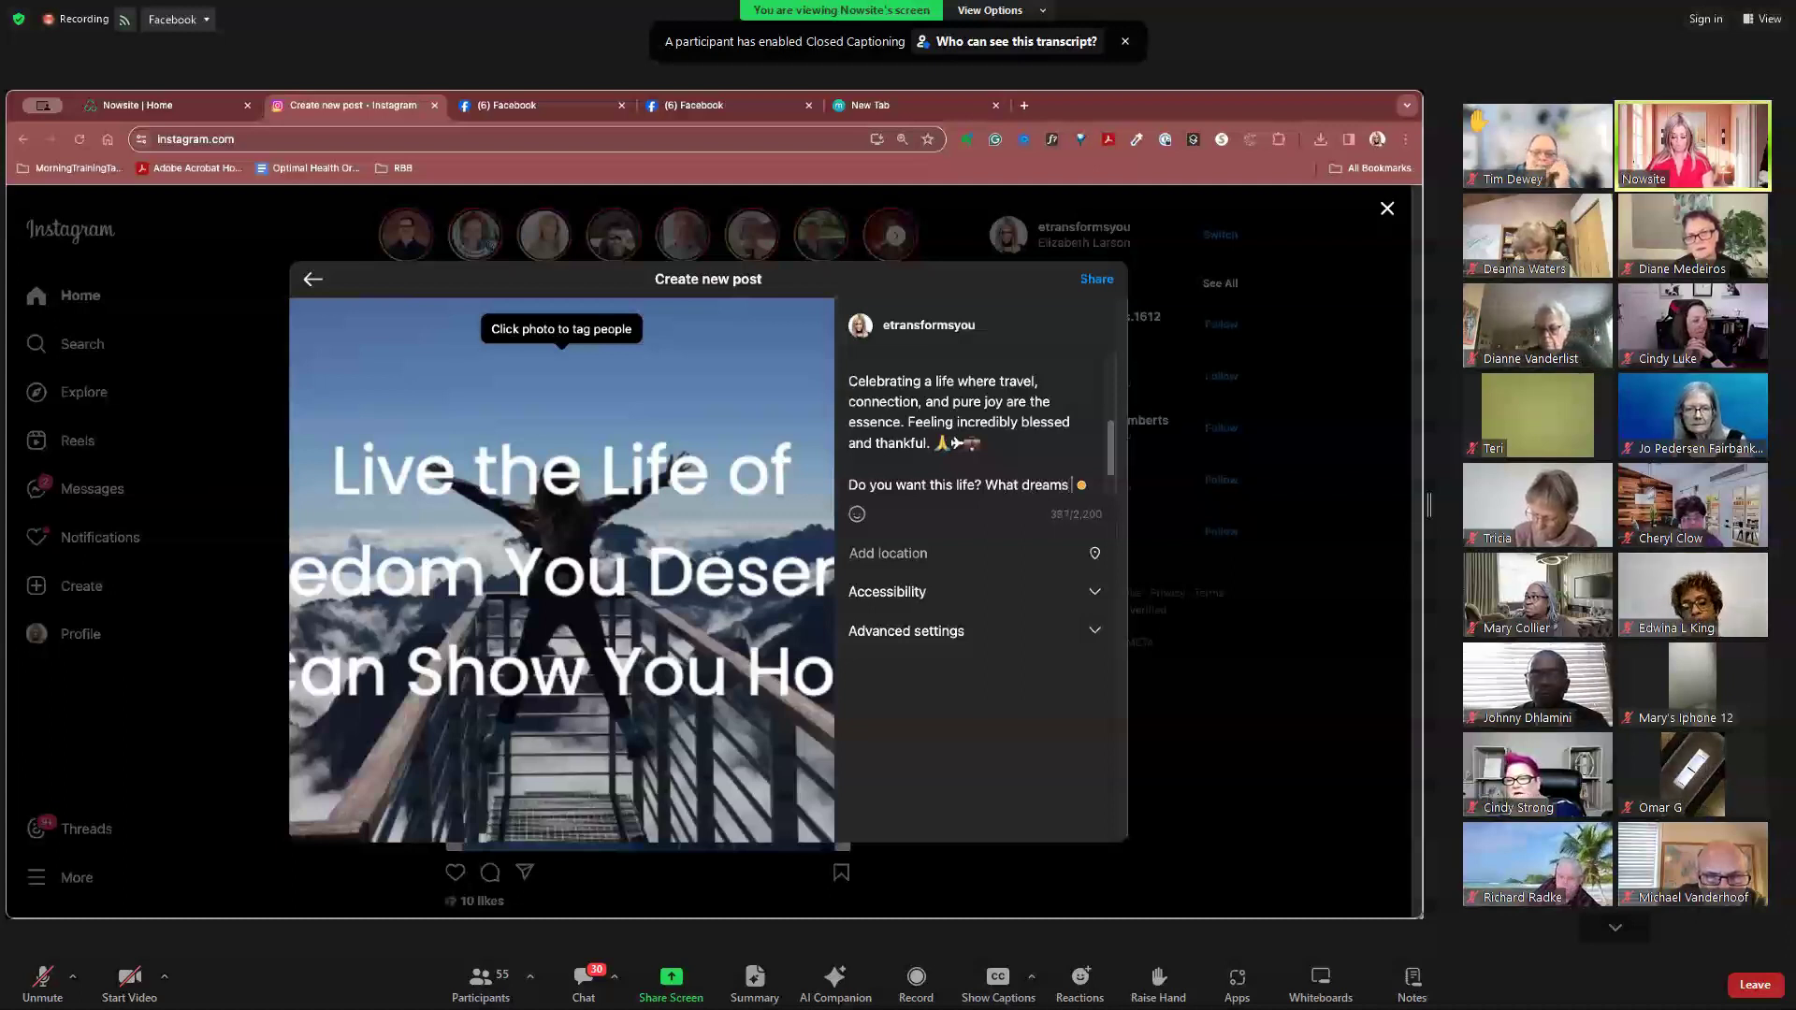
type("a")
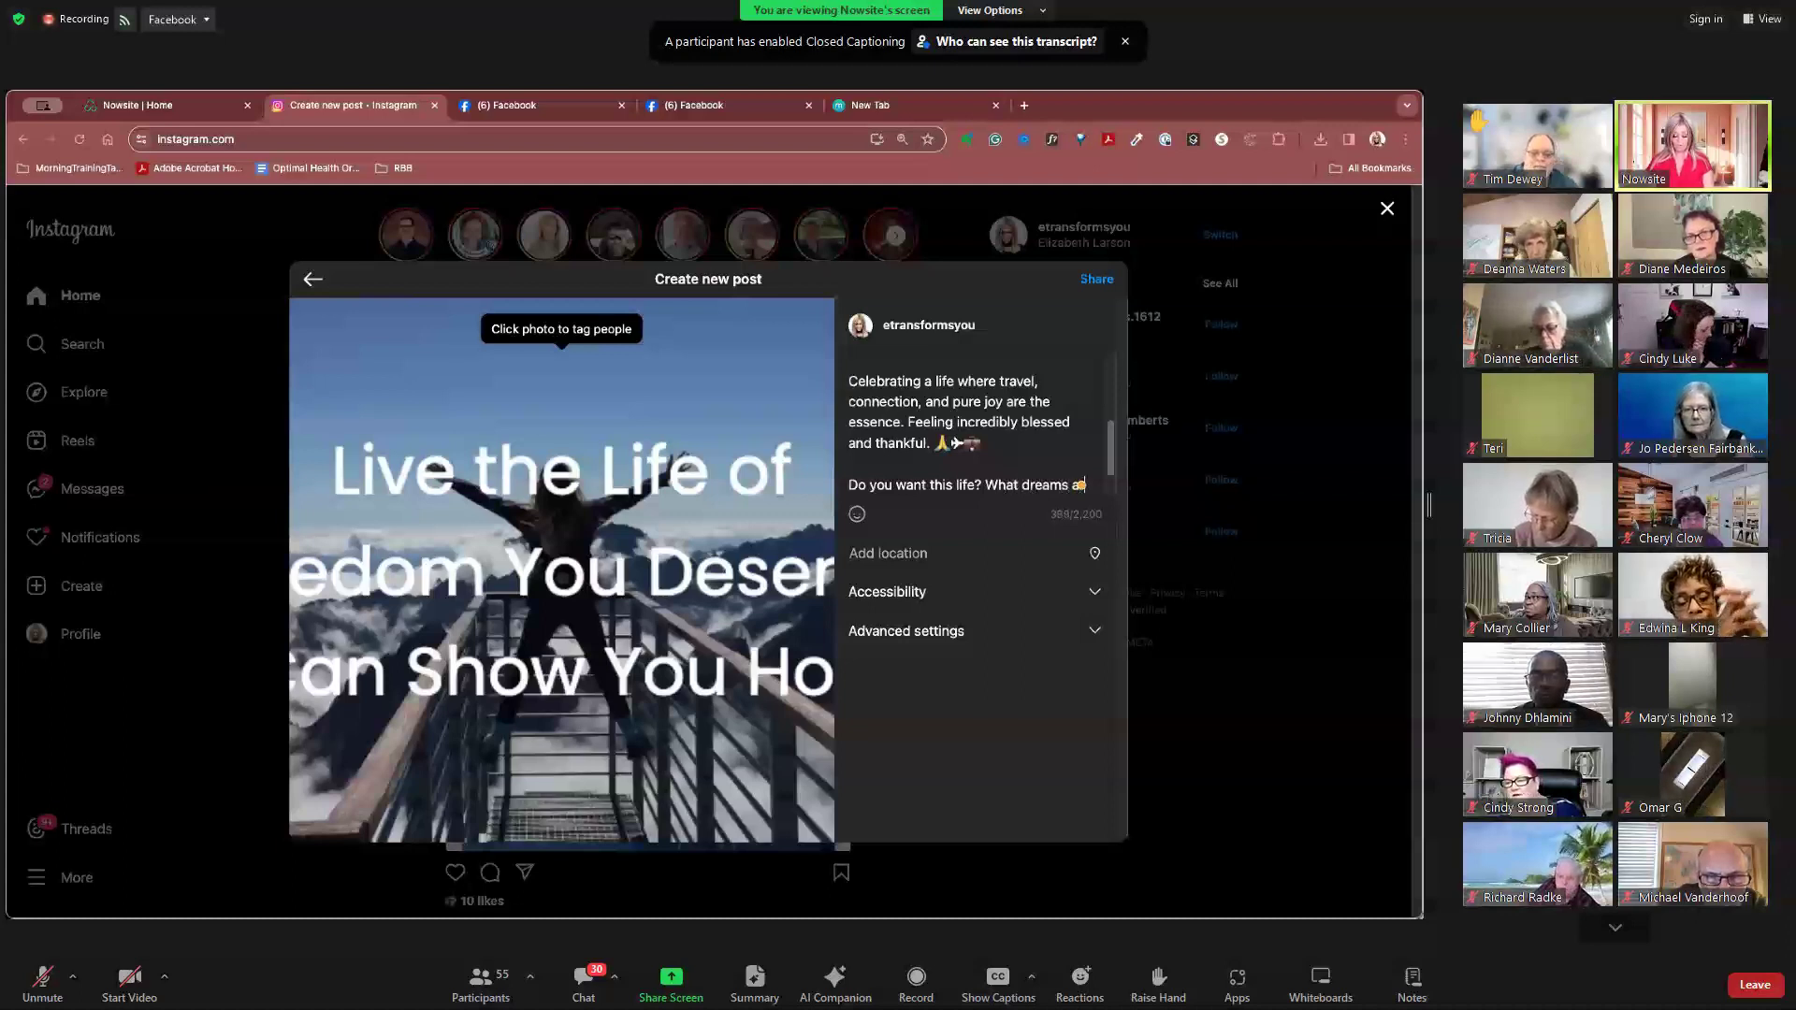
type("re you ")
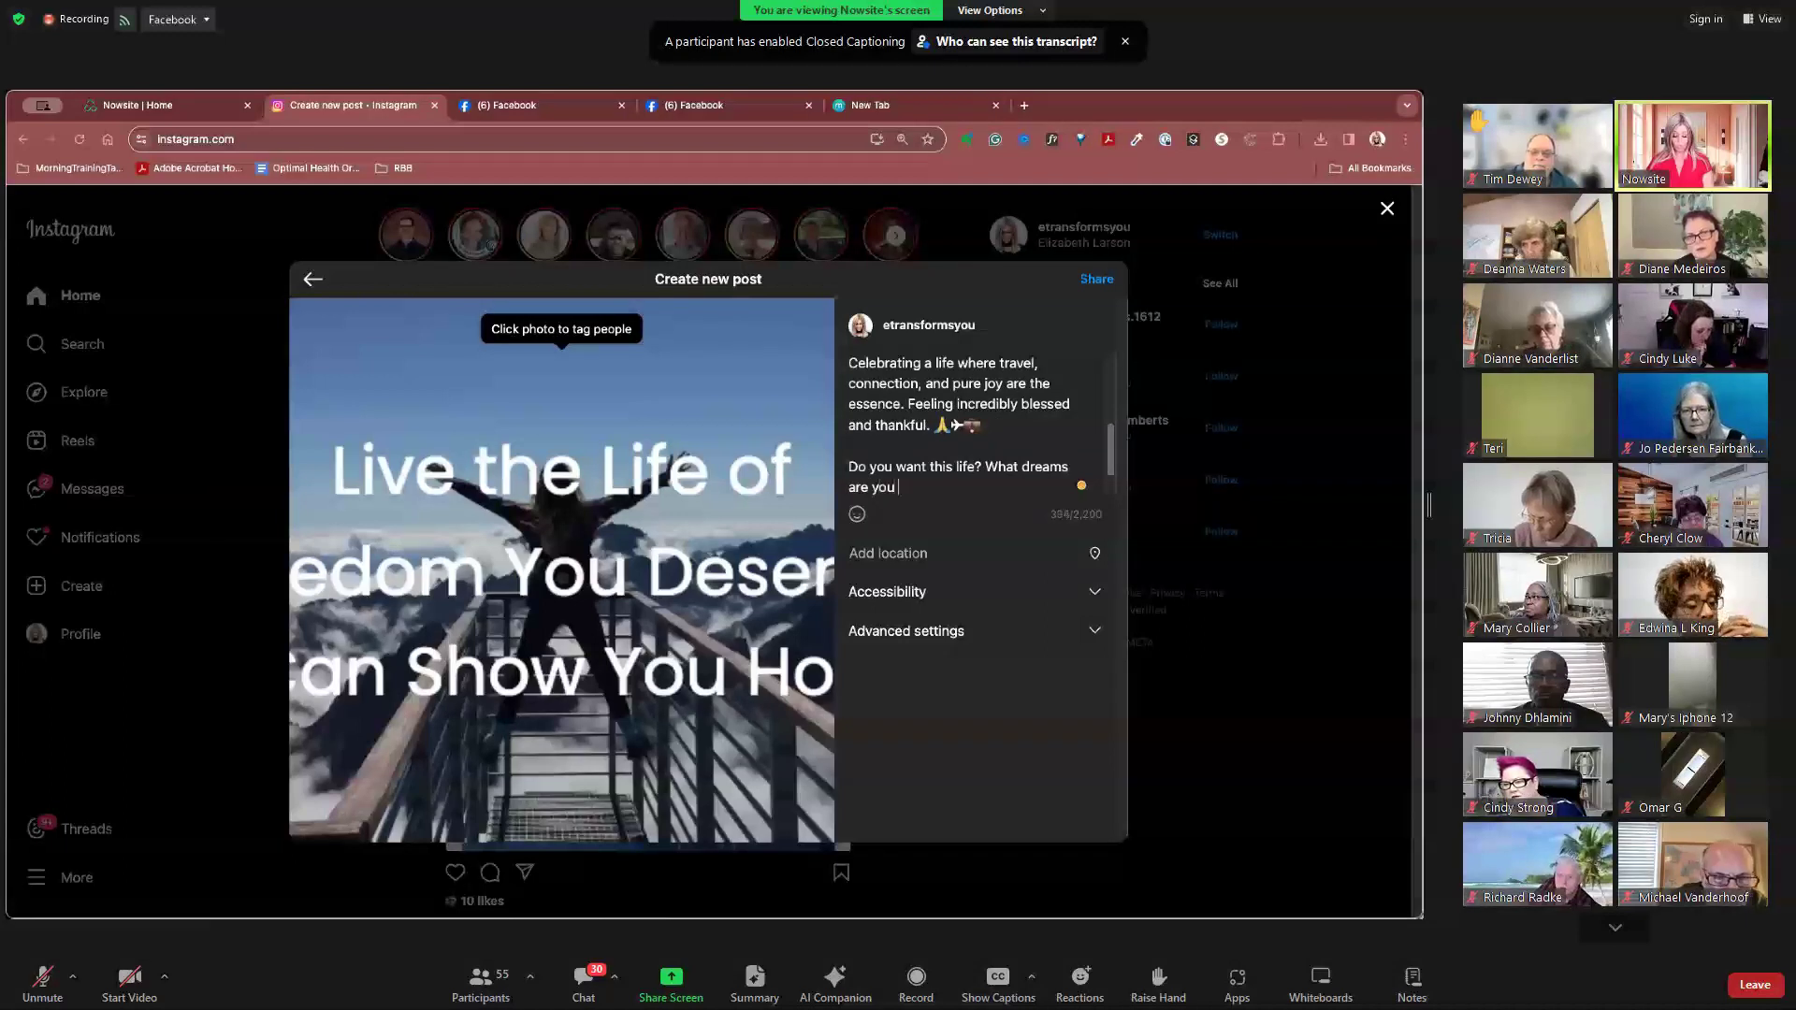
type("t")
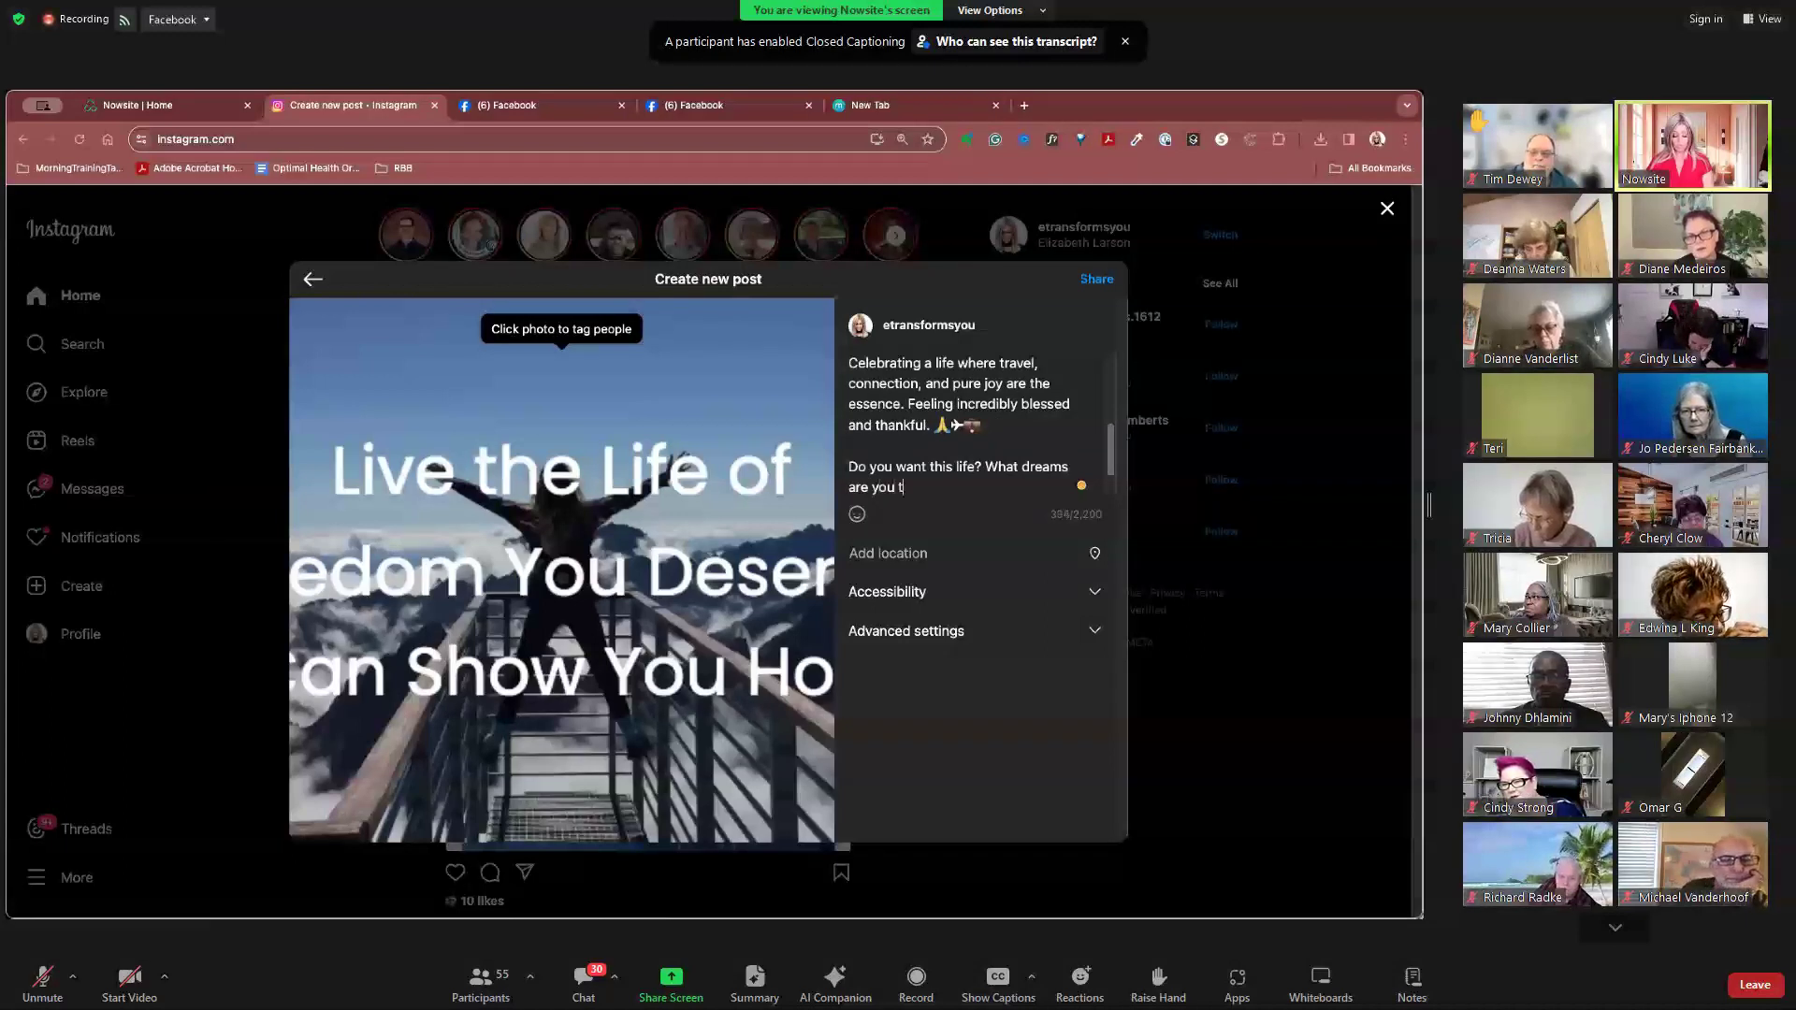
type("hinking about. ")
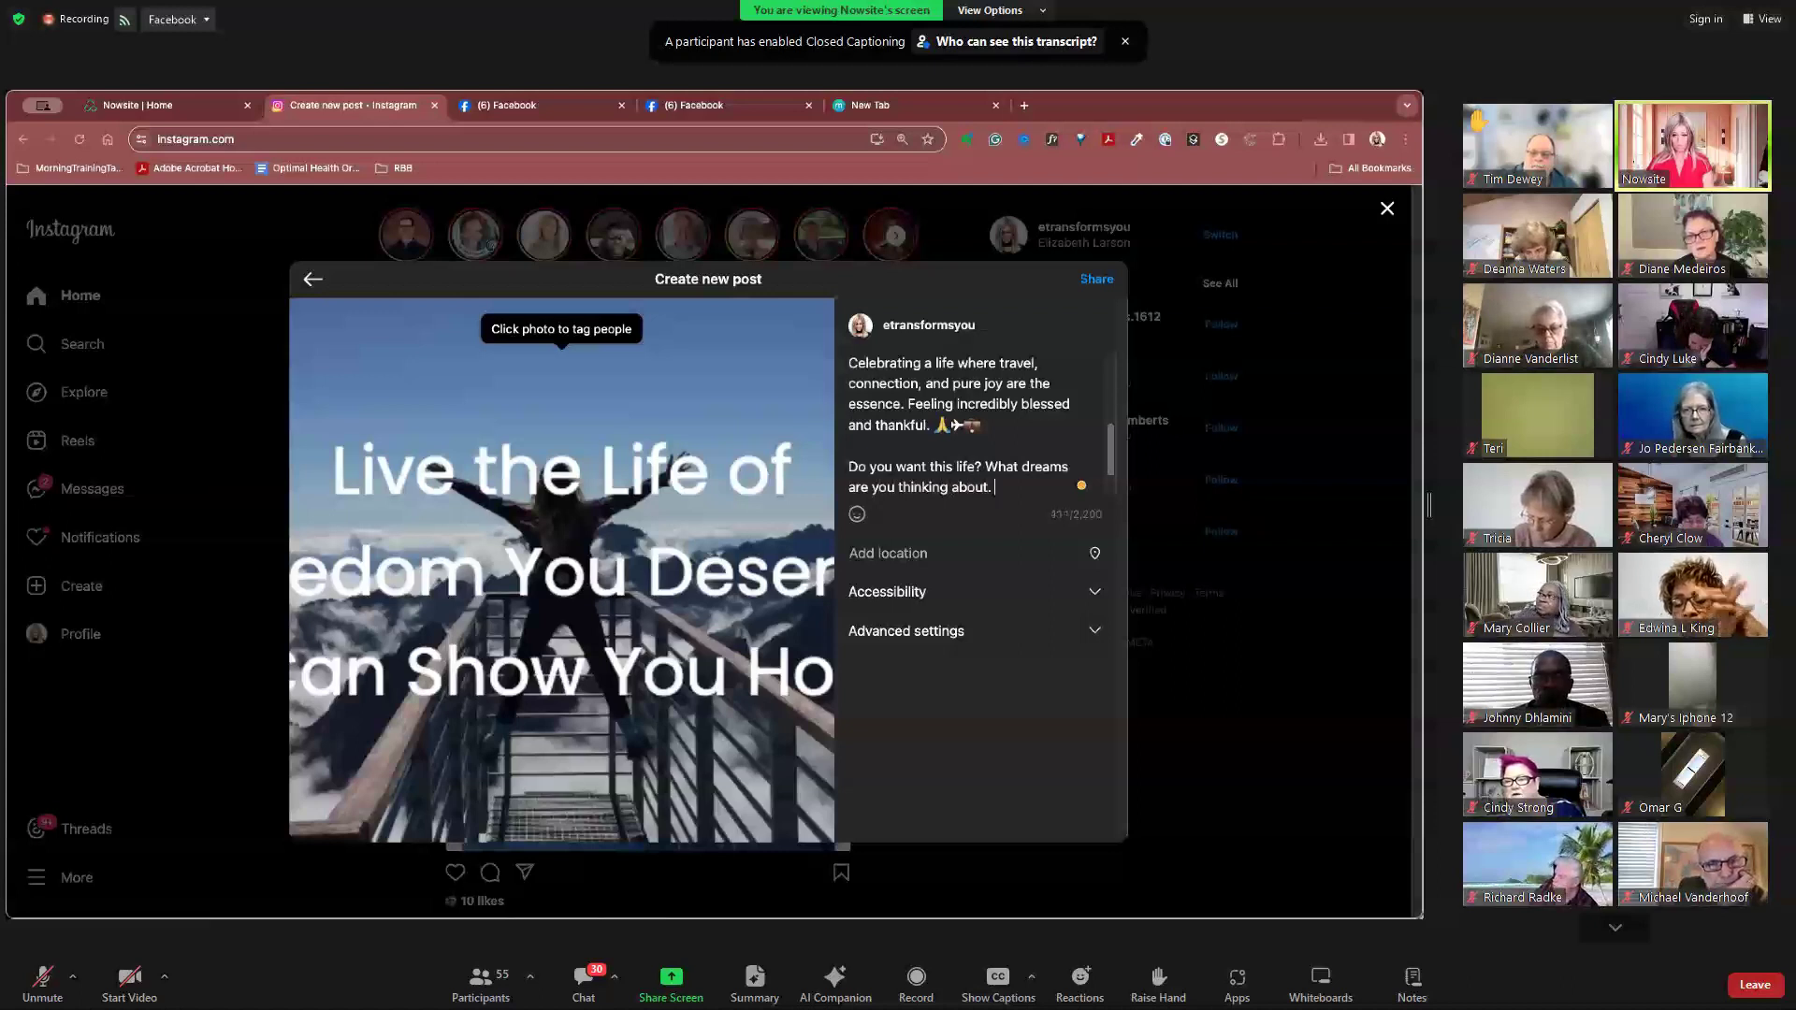
Step: Append "Let me know in the comments." and accept the Grammarly correction that ends the preceding sentence with "about?"
type("Let me know")
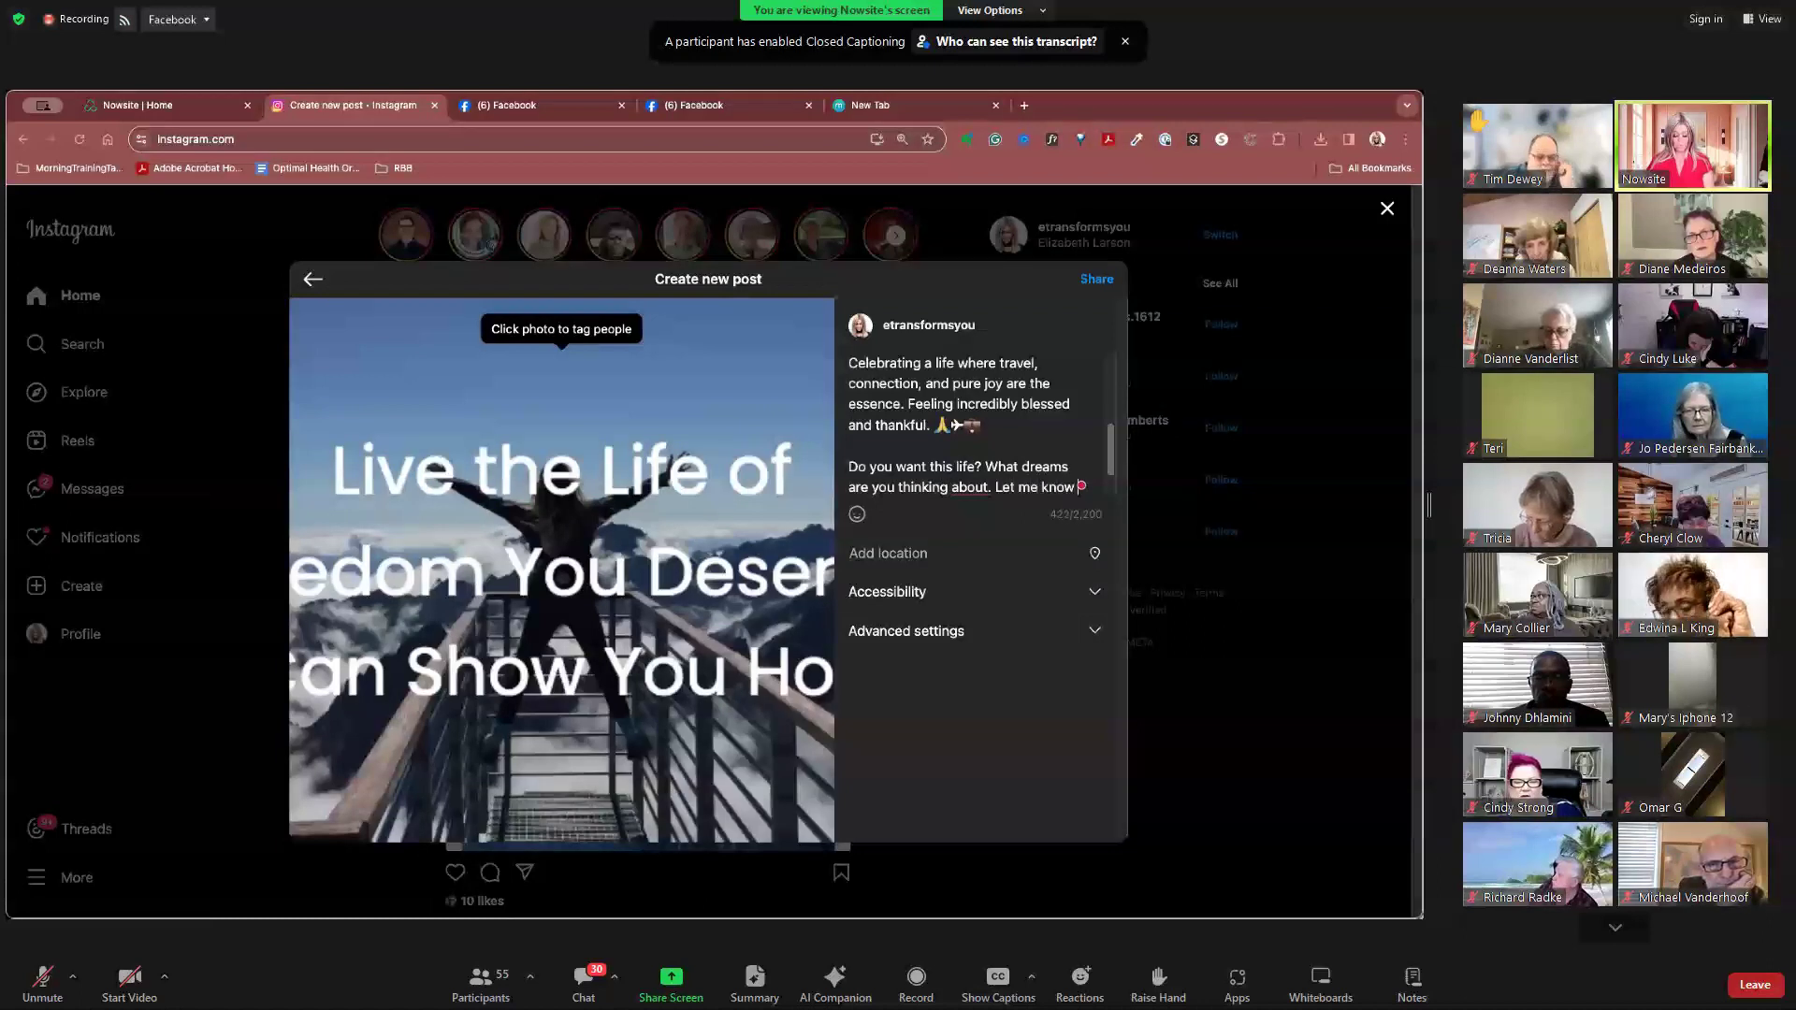
type(" in the com")
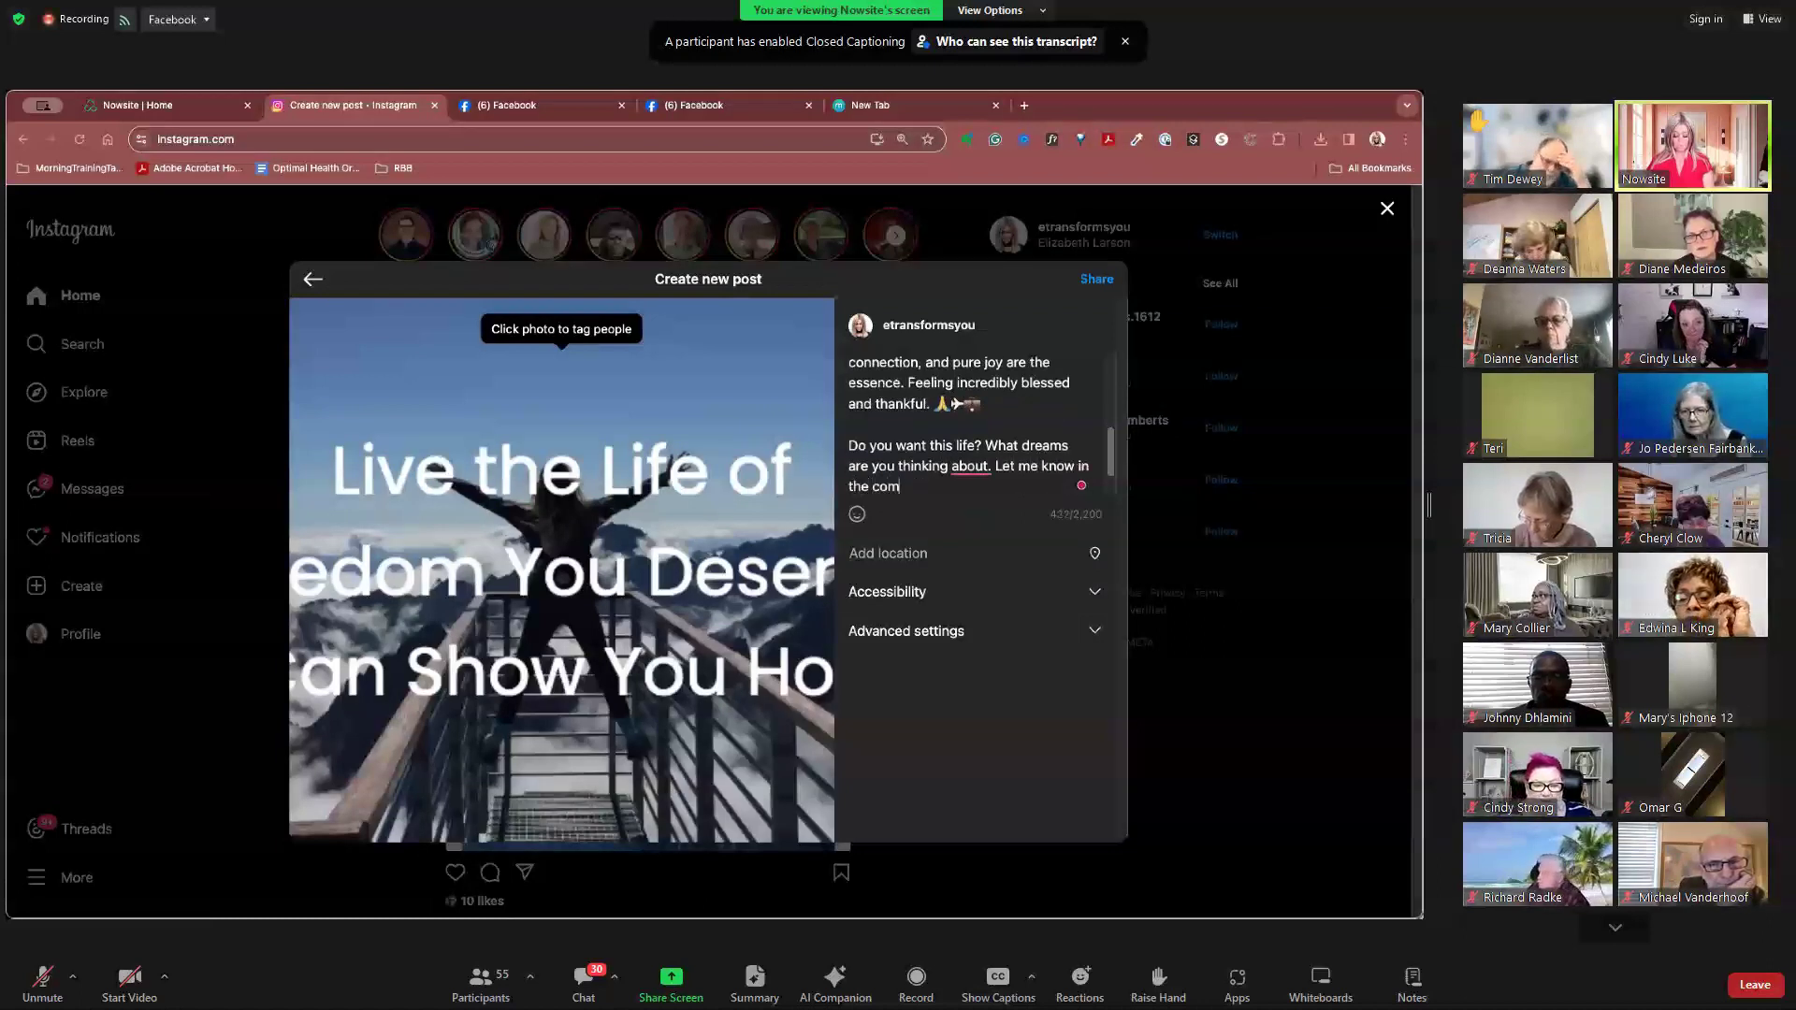
type("ments.")
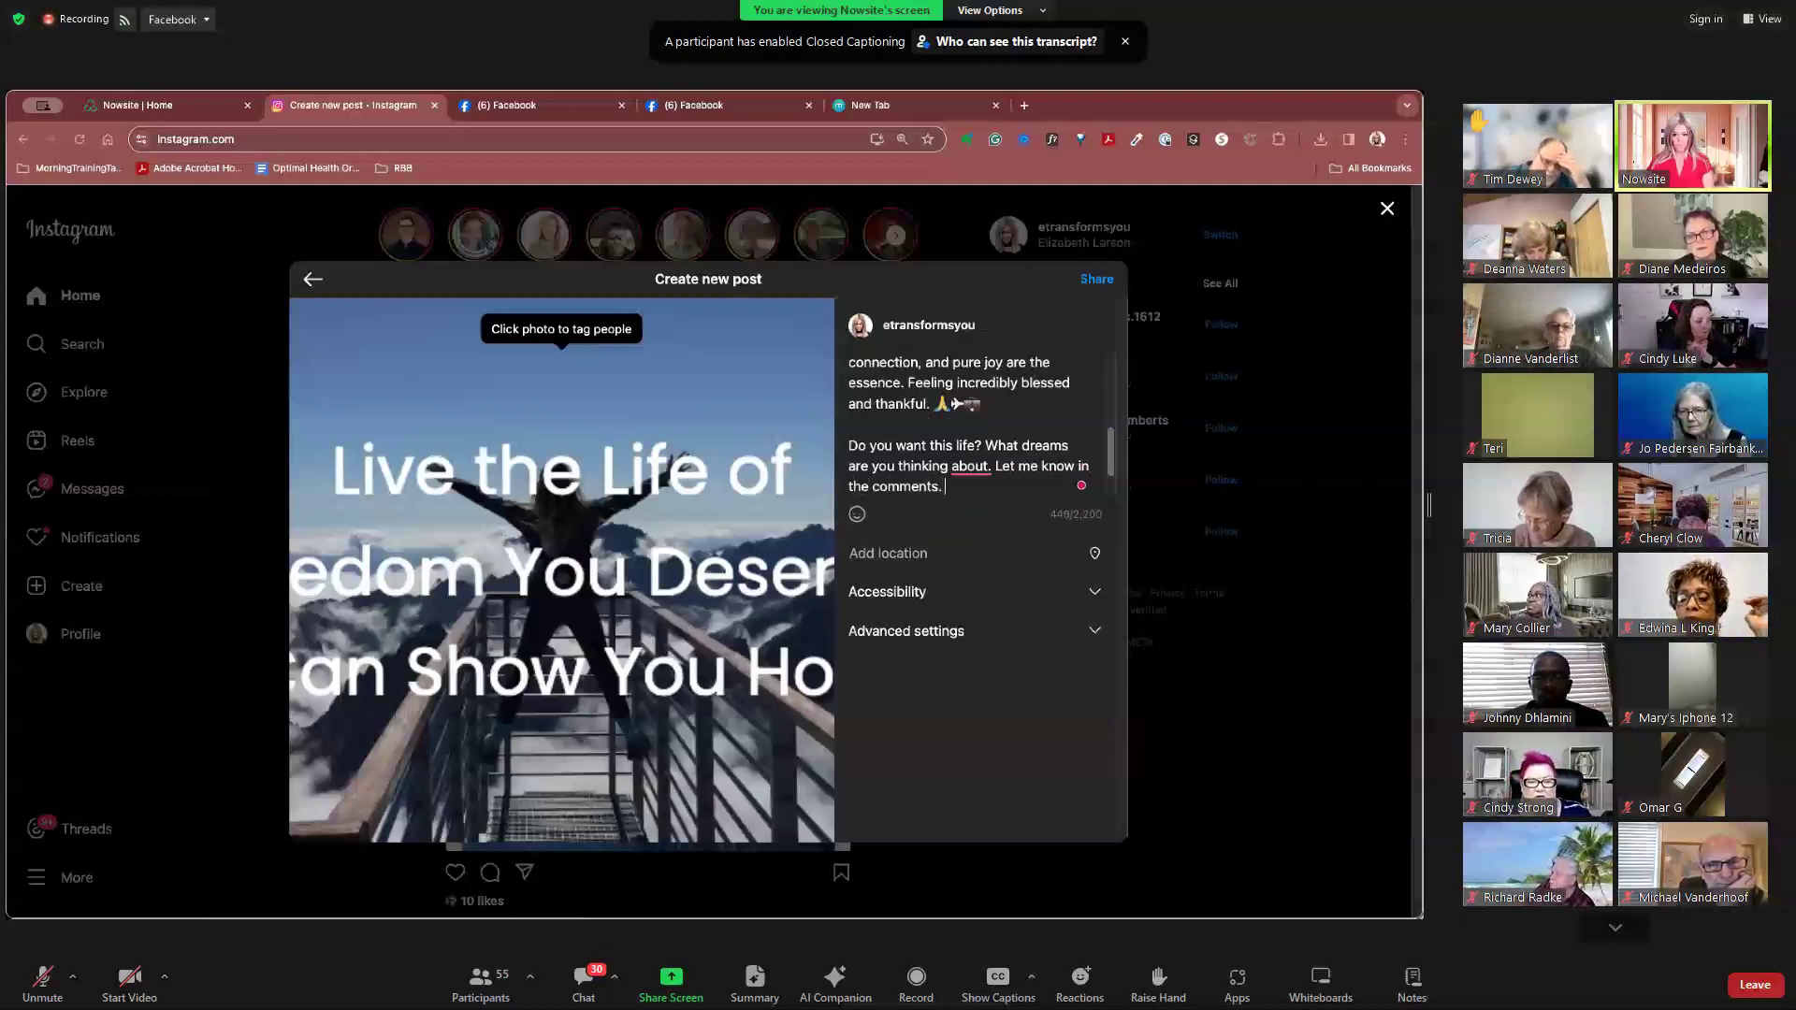
mouse_move(971, 467)
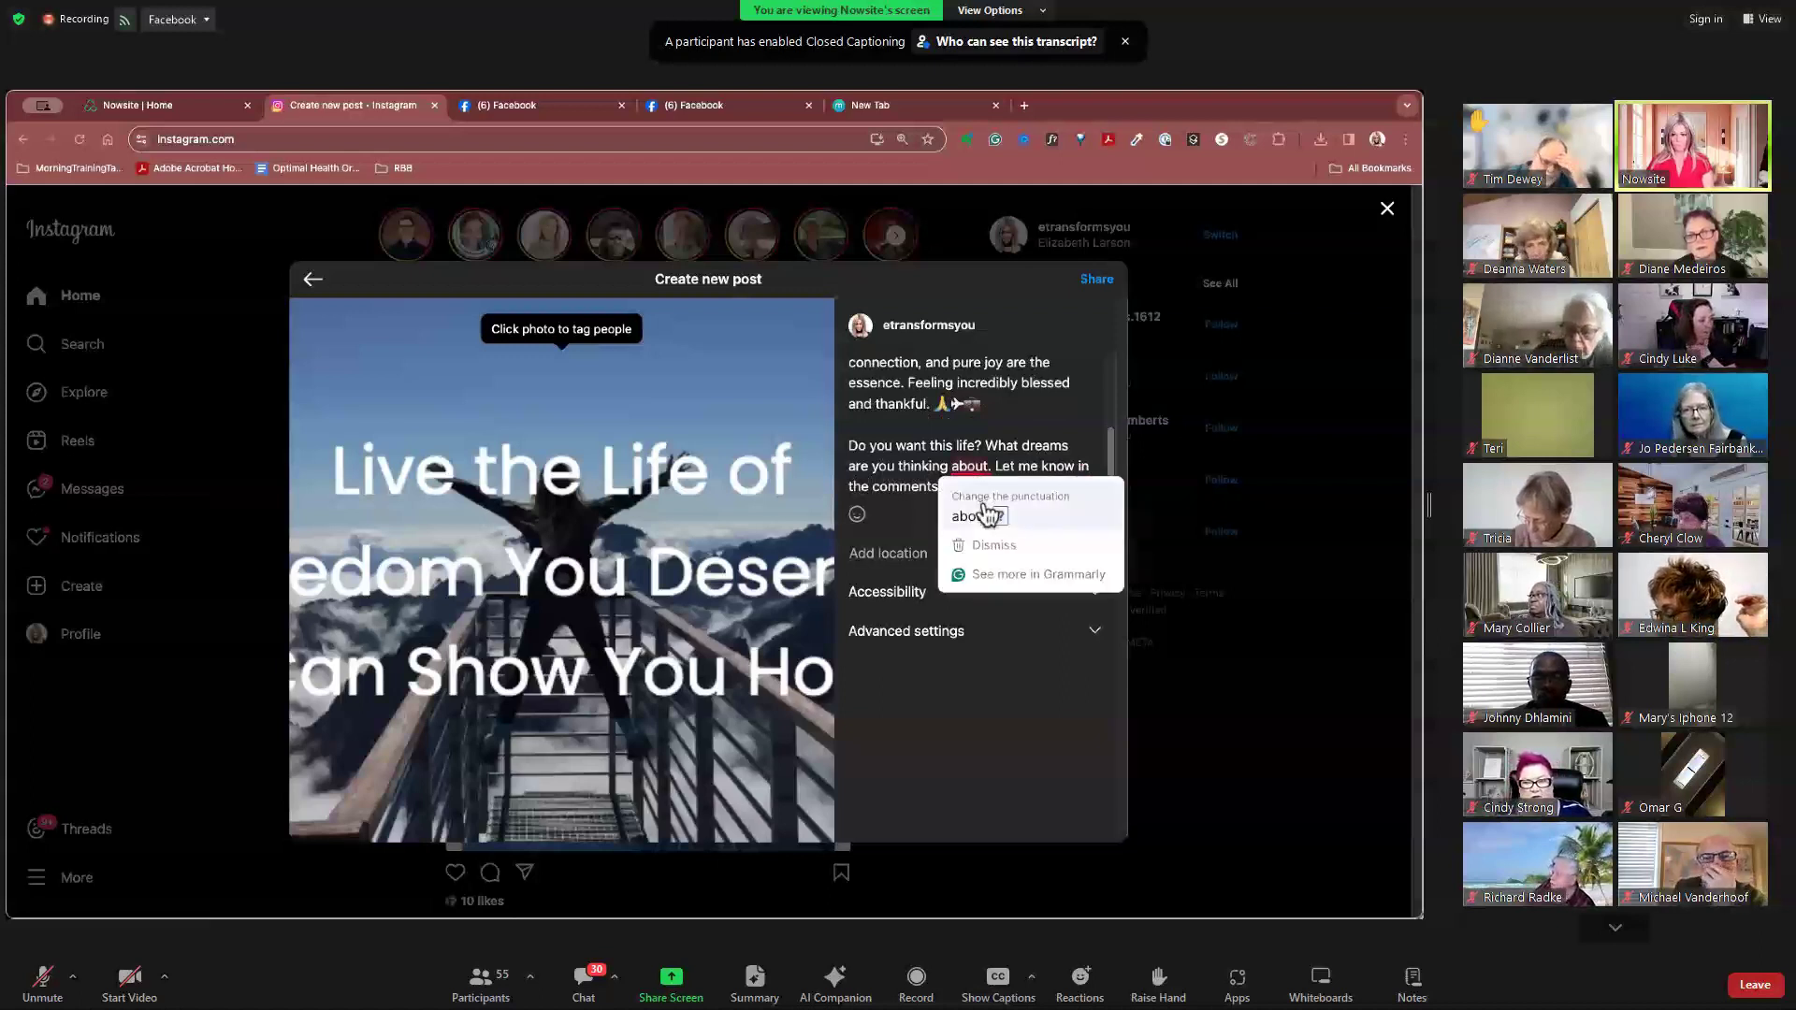
left_click(987, 516)
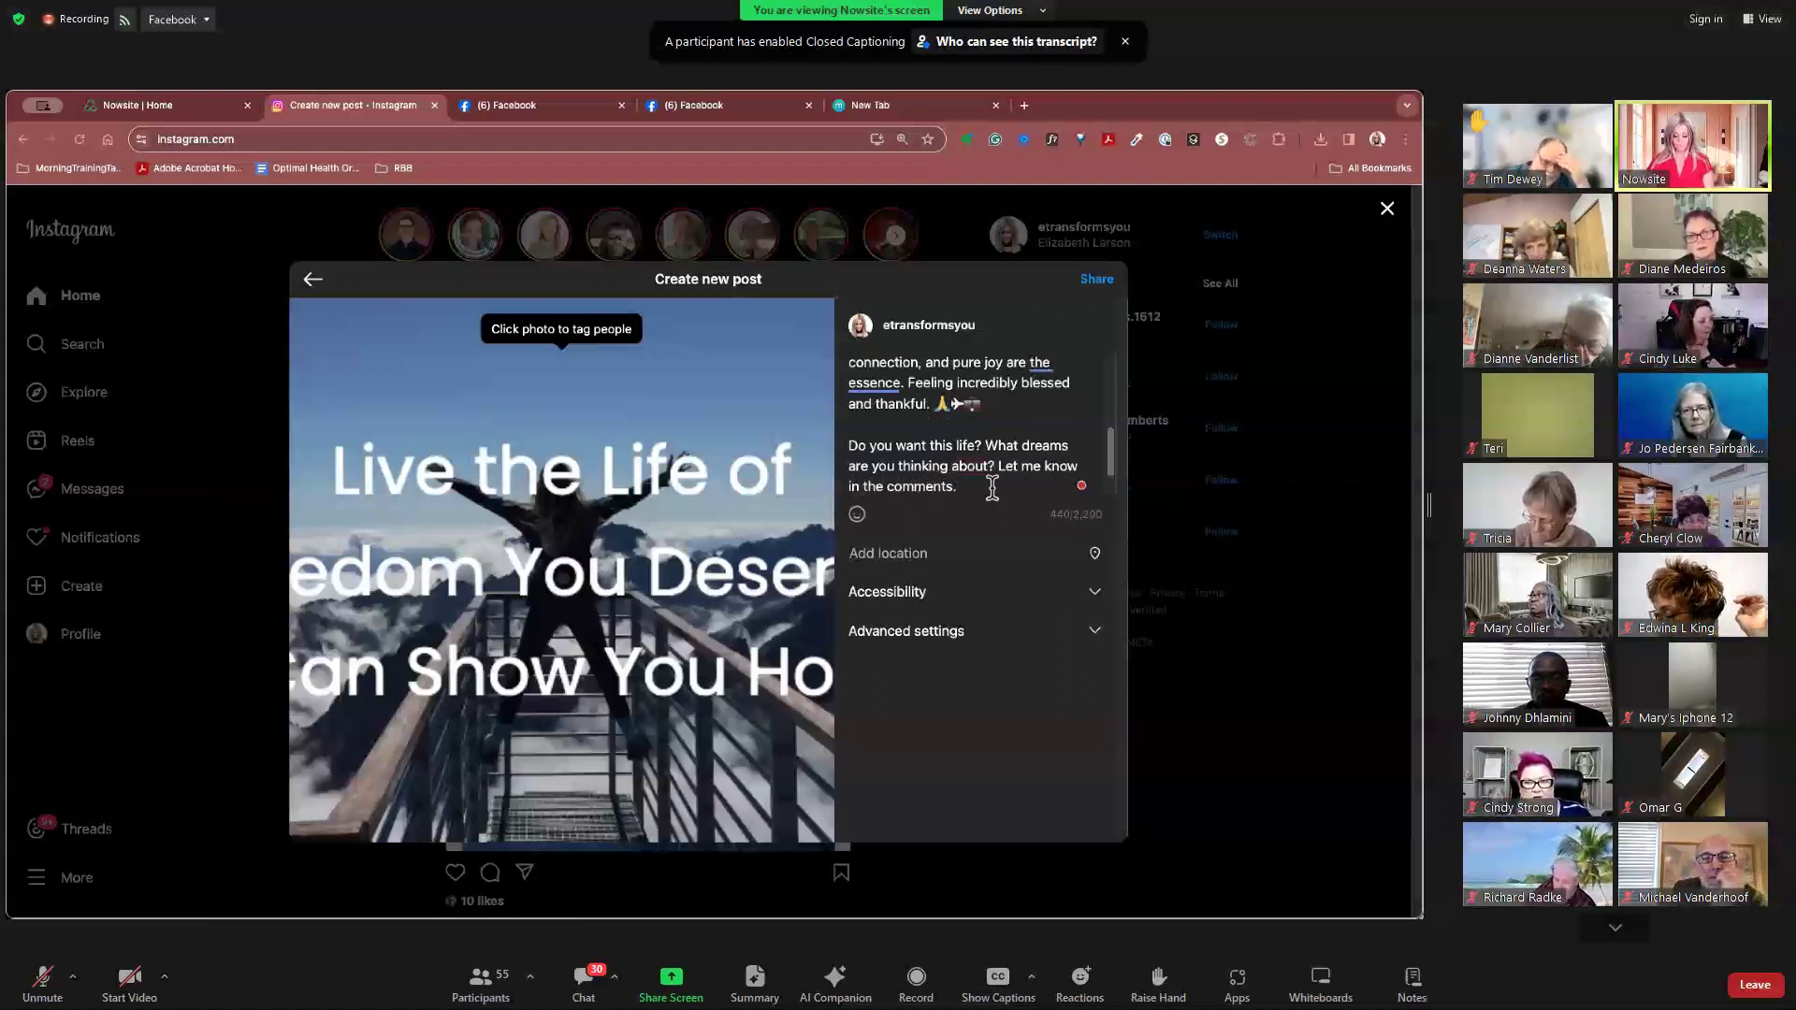
Step: Extend the last caption sentence with "or message me. I would love to help you get to your dreams just like I did!"
key("BackSpace")
type("or messa")
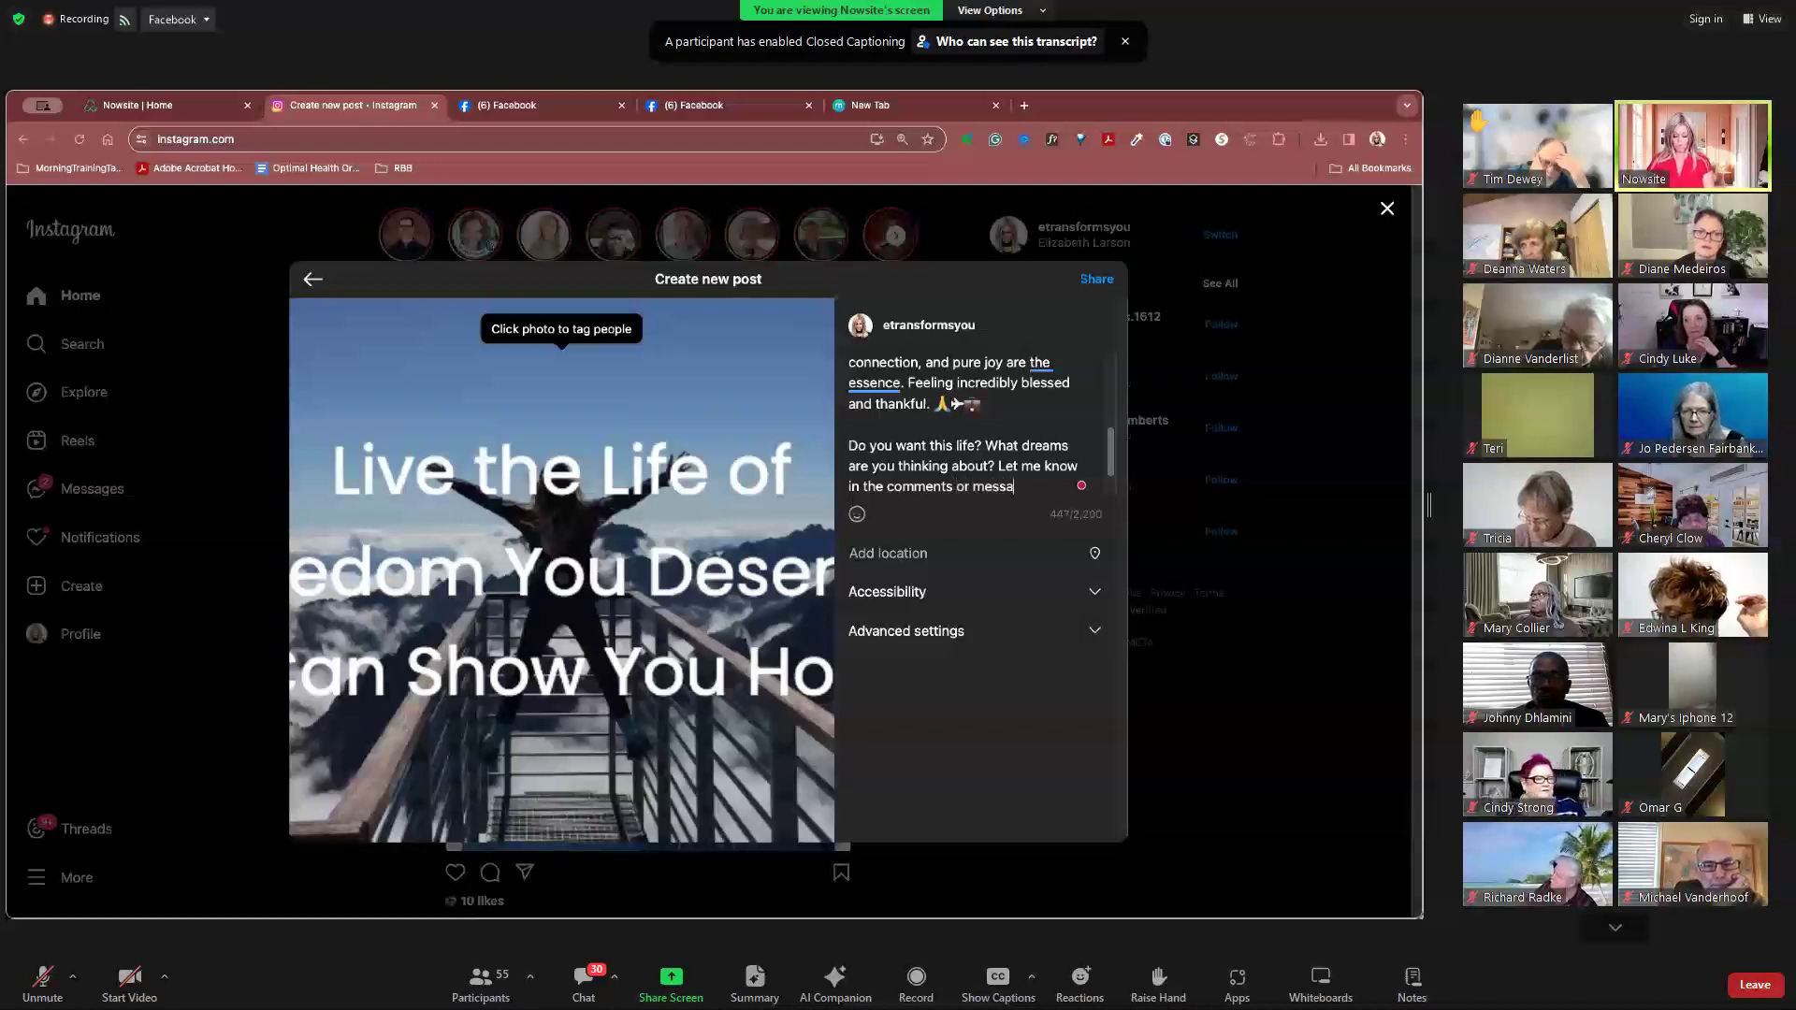
type("ge")
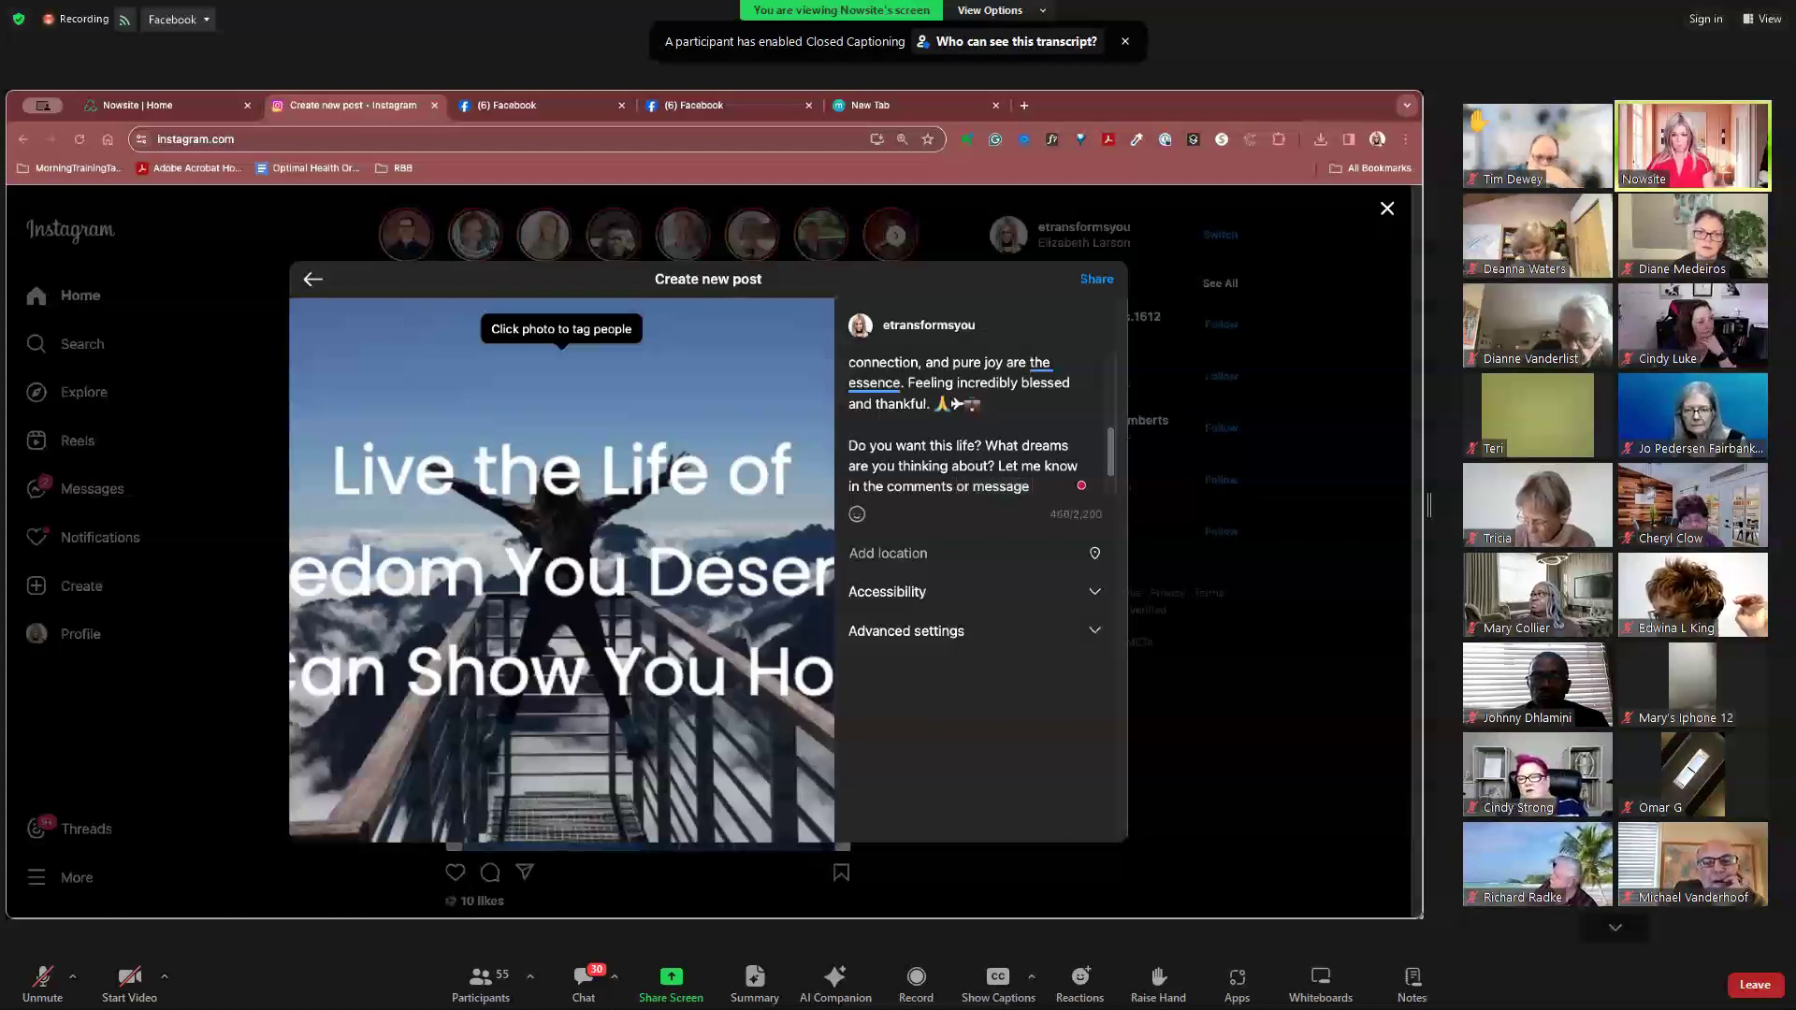
type(" me. I")
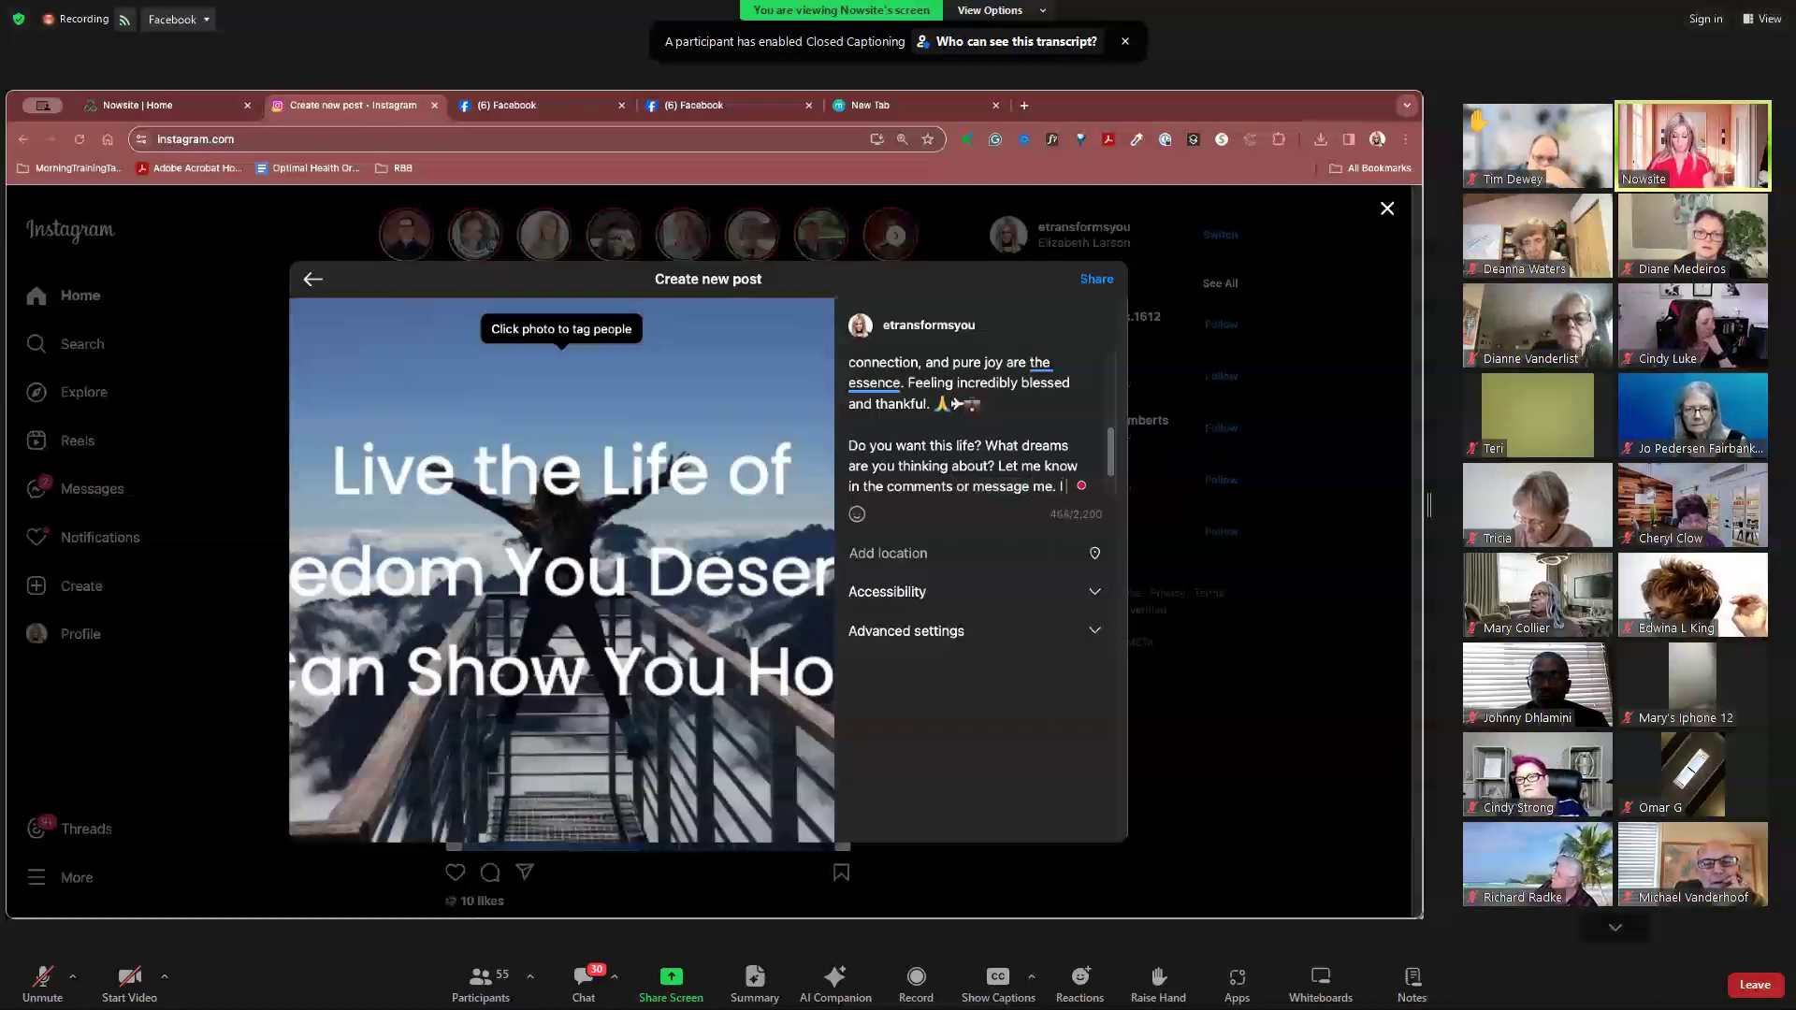
type(" would love t")
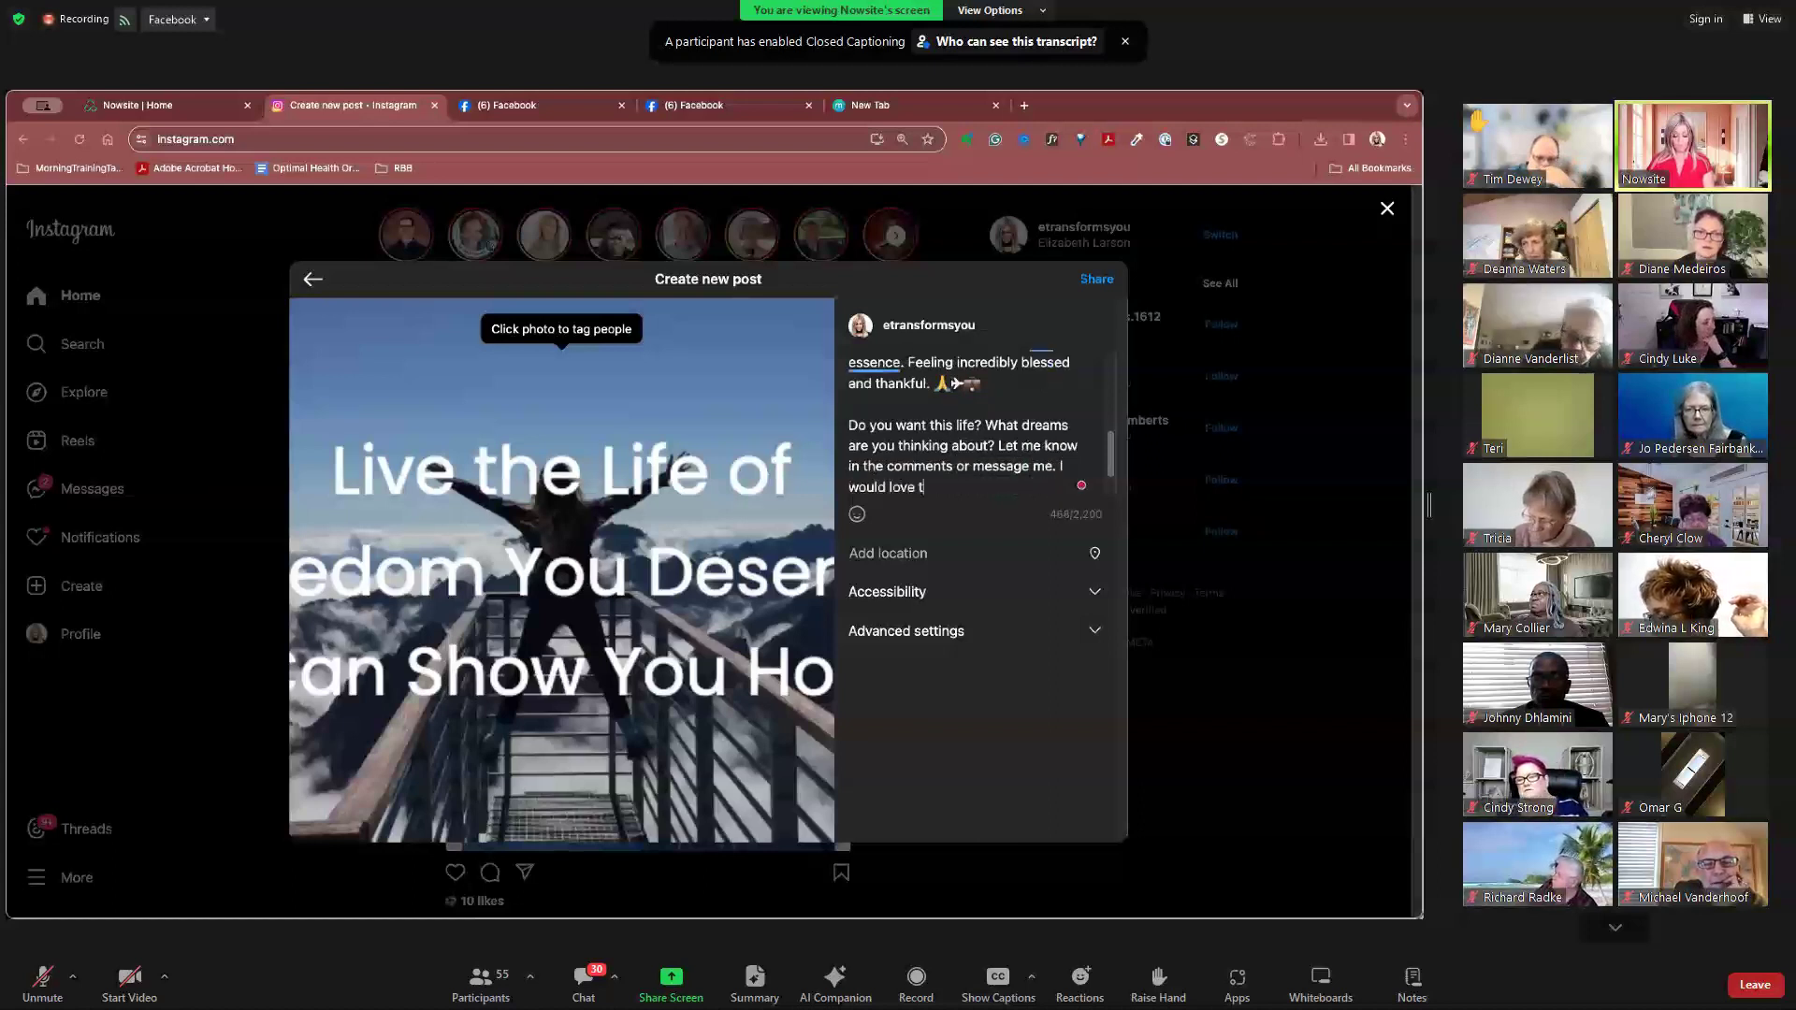
type("o help you ")
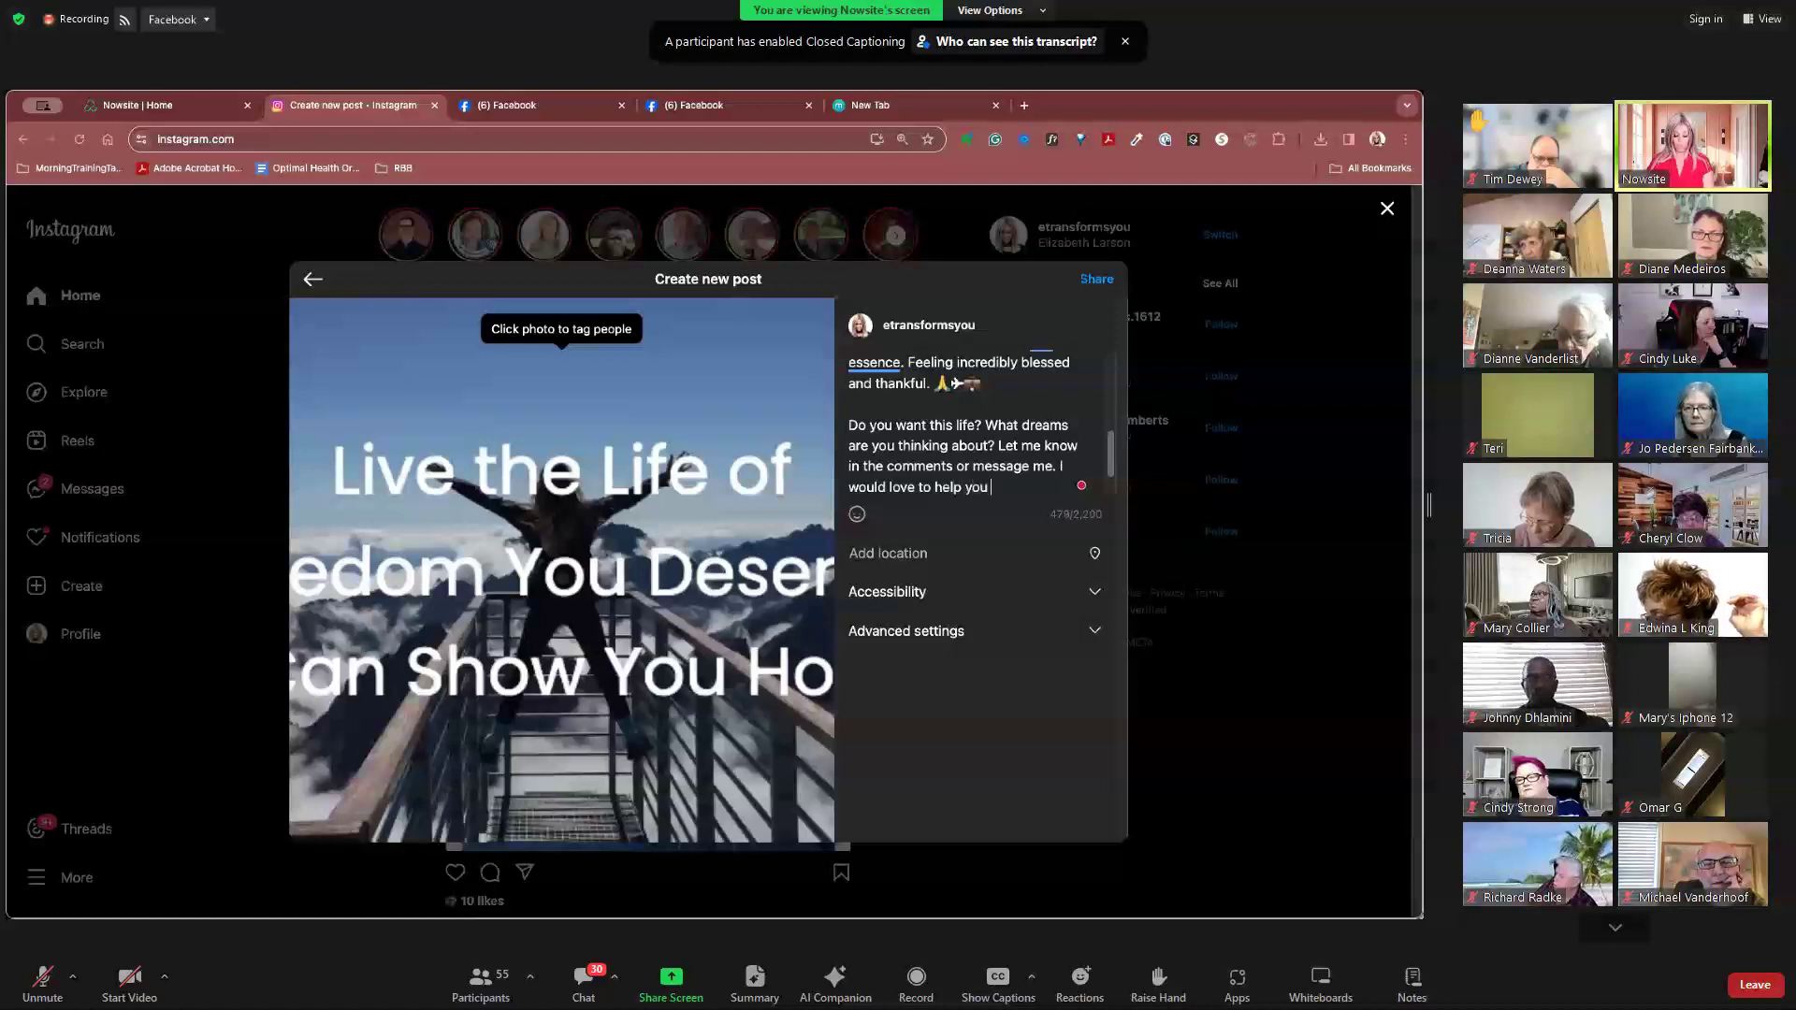
type("get to yo")
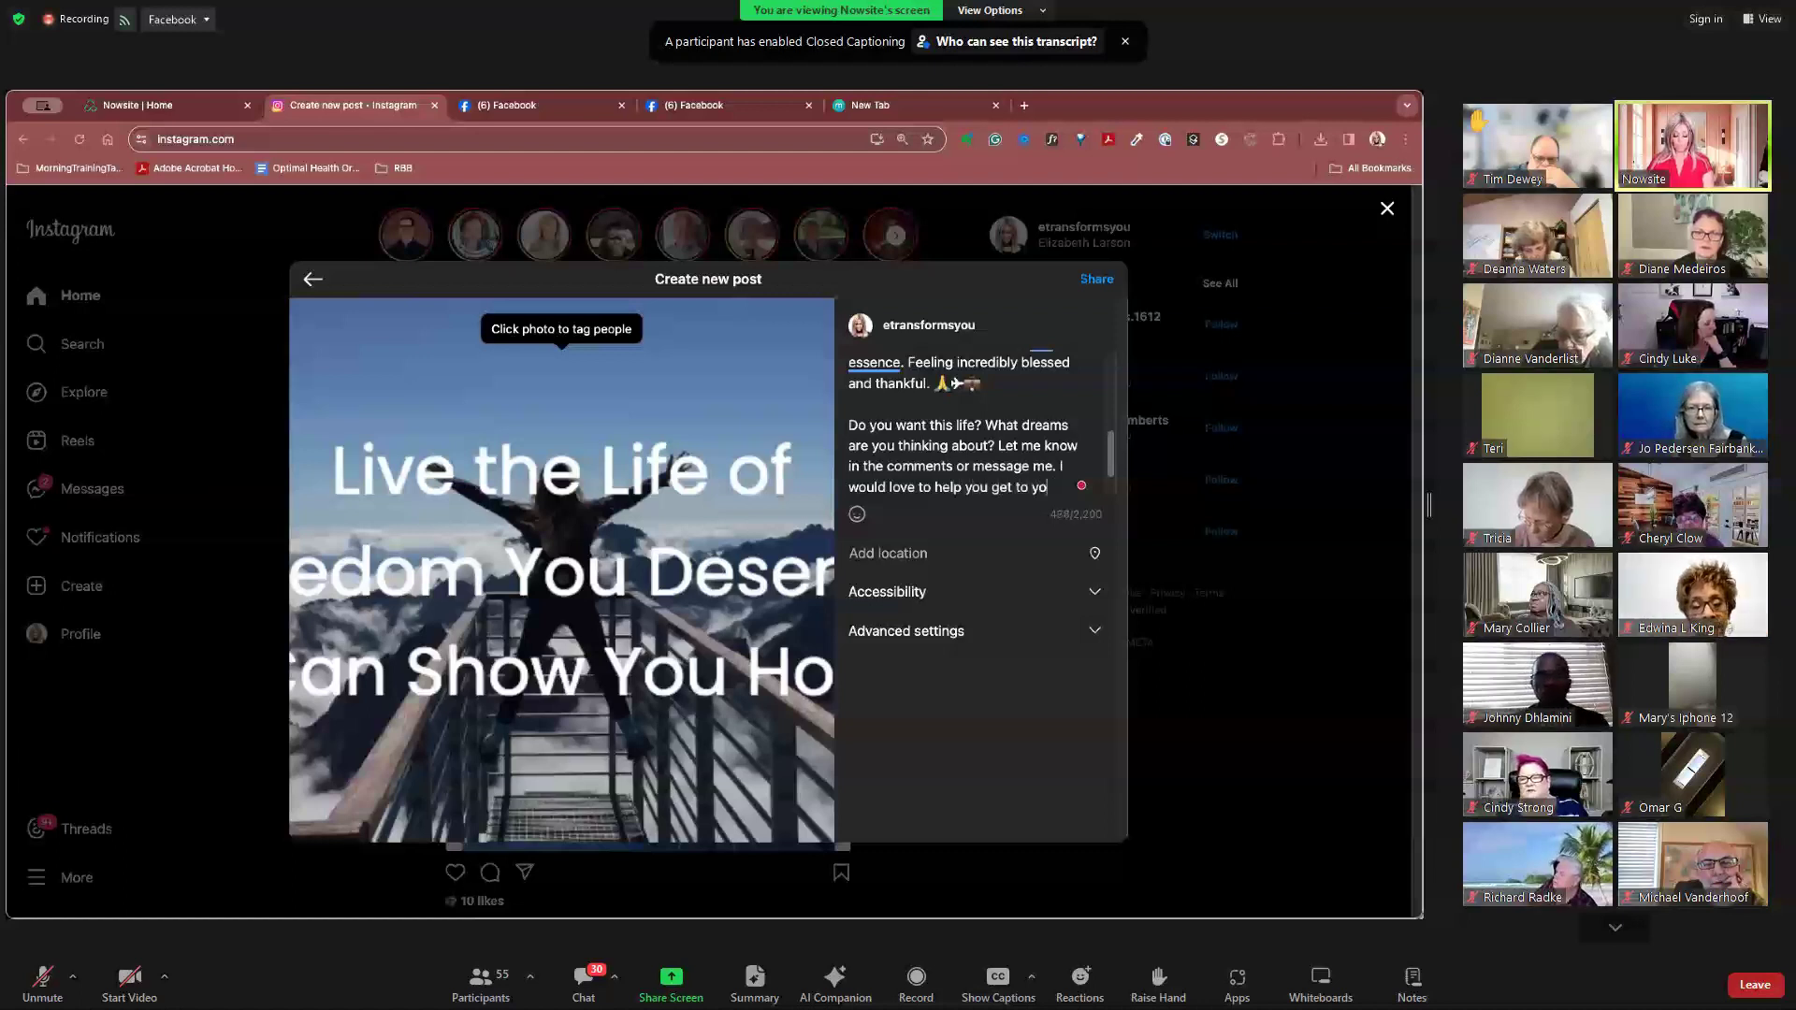
type("ur dreams")
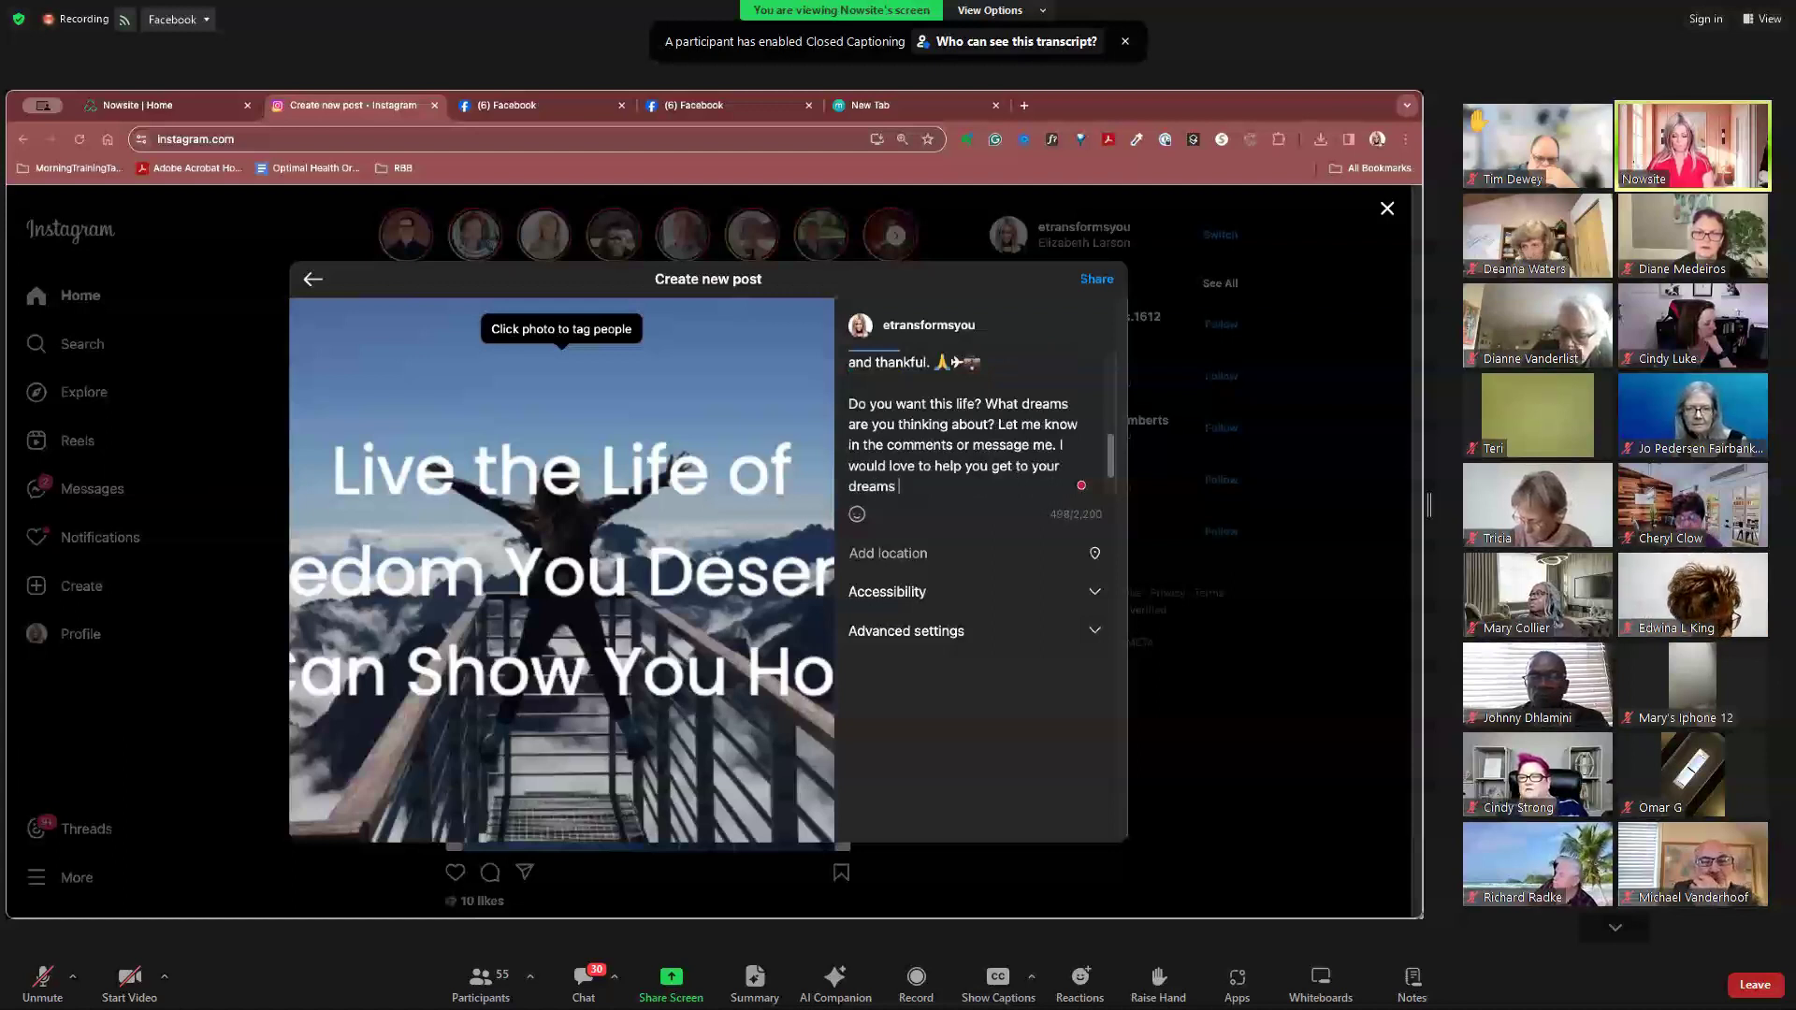
type("  just like")
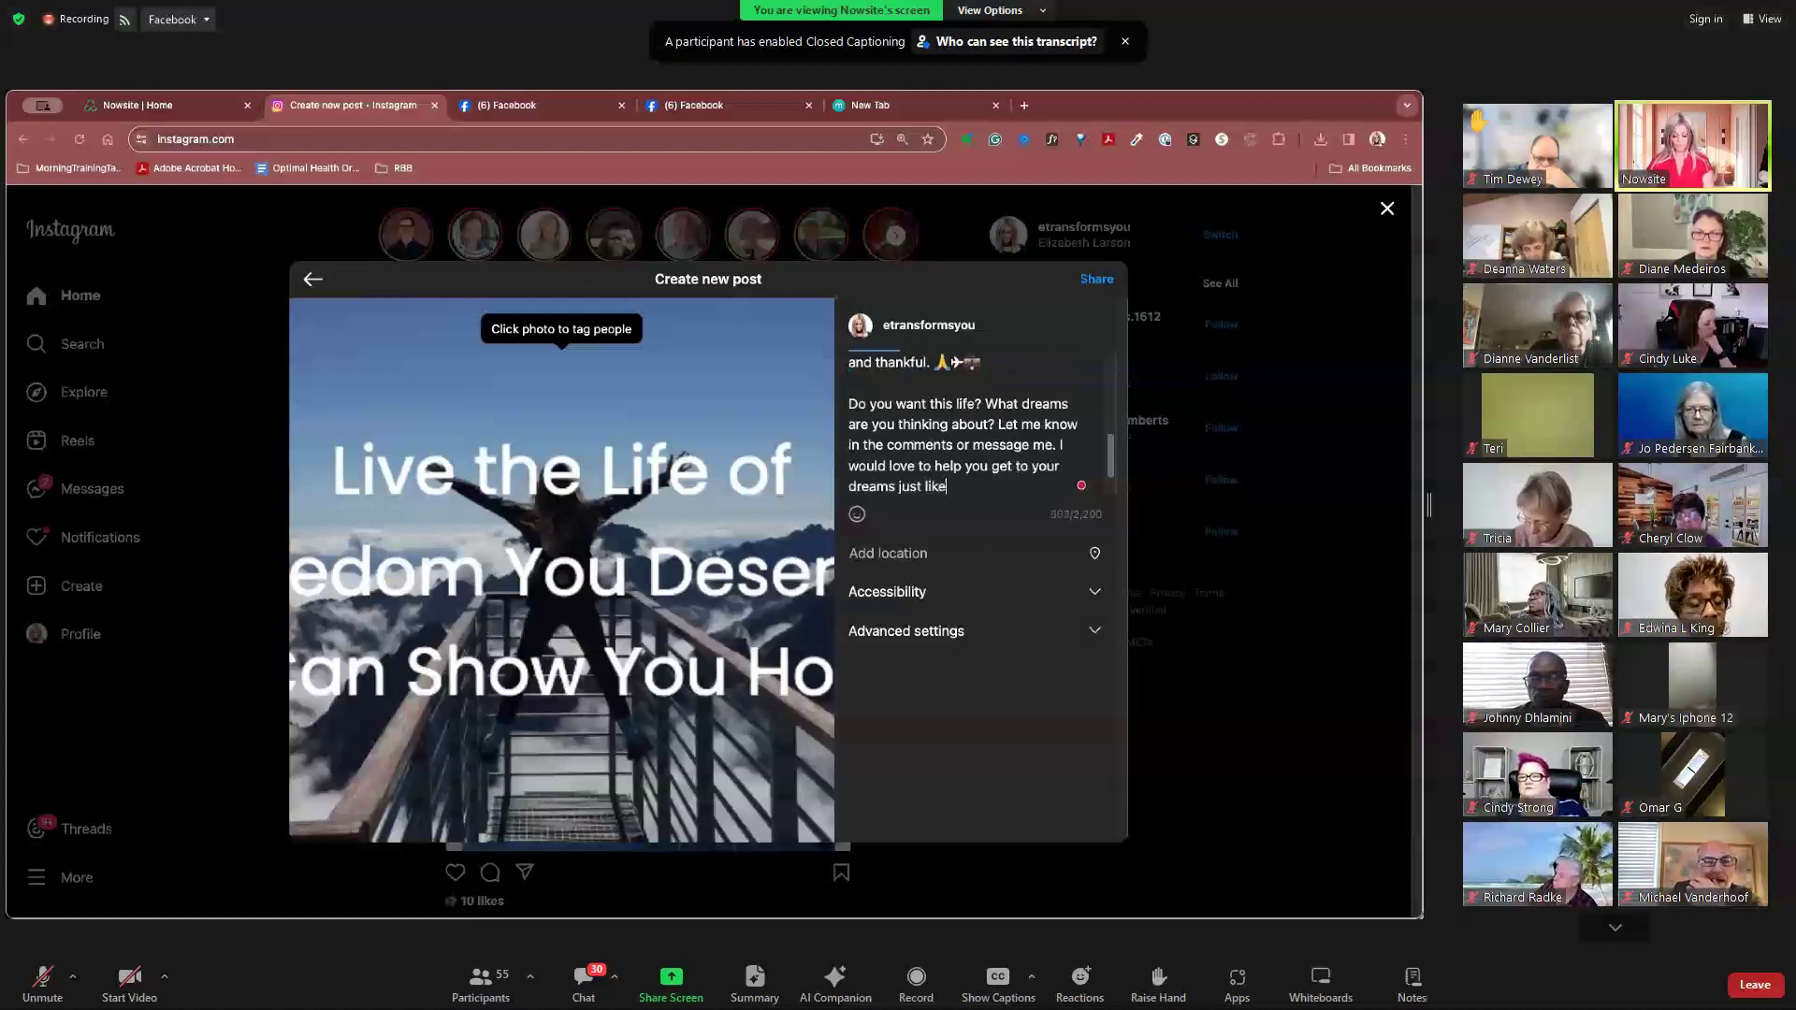
type(" I did")
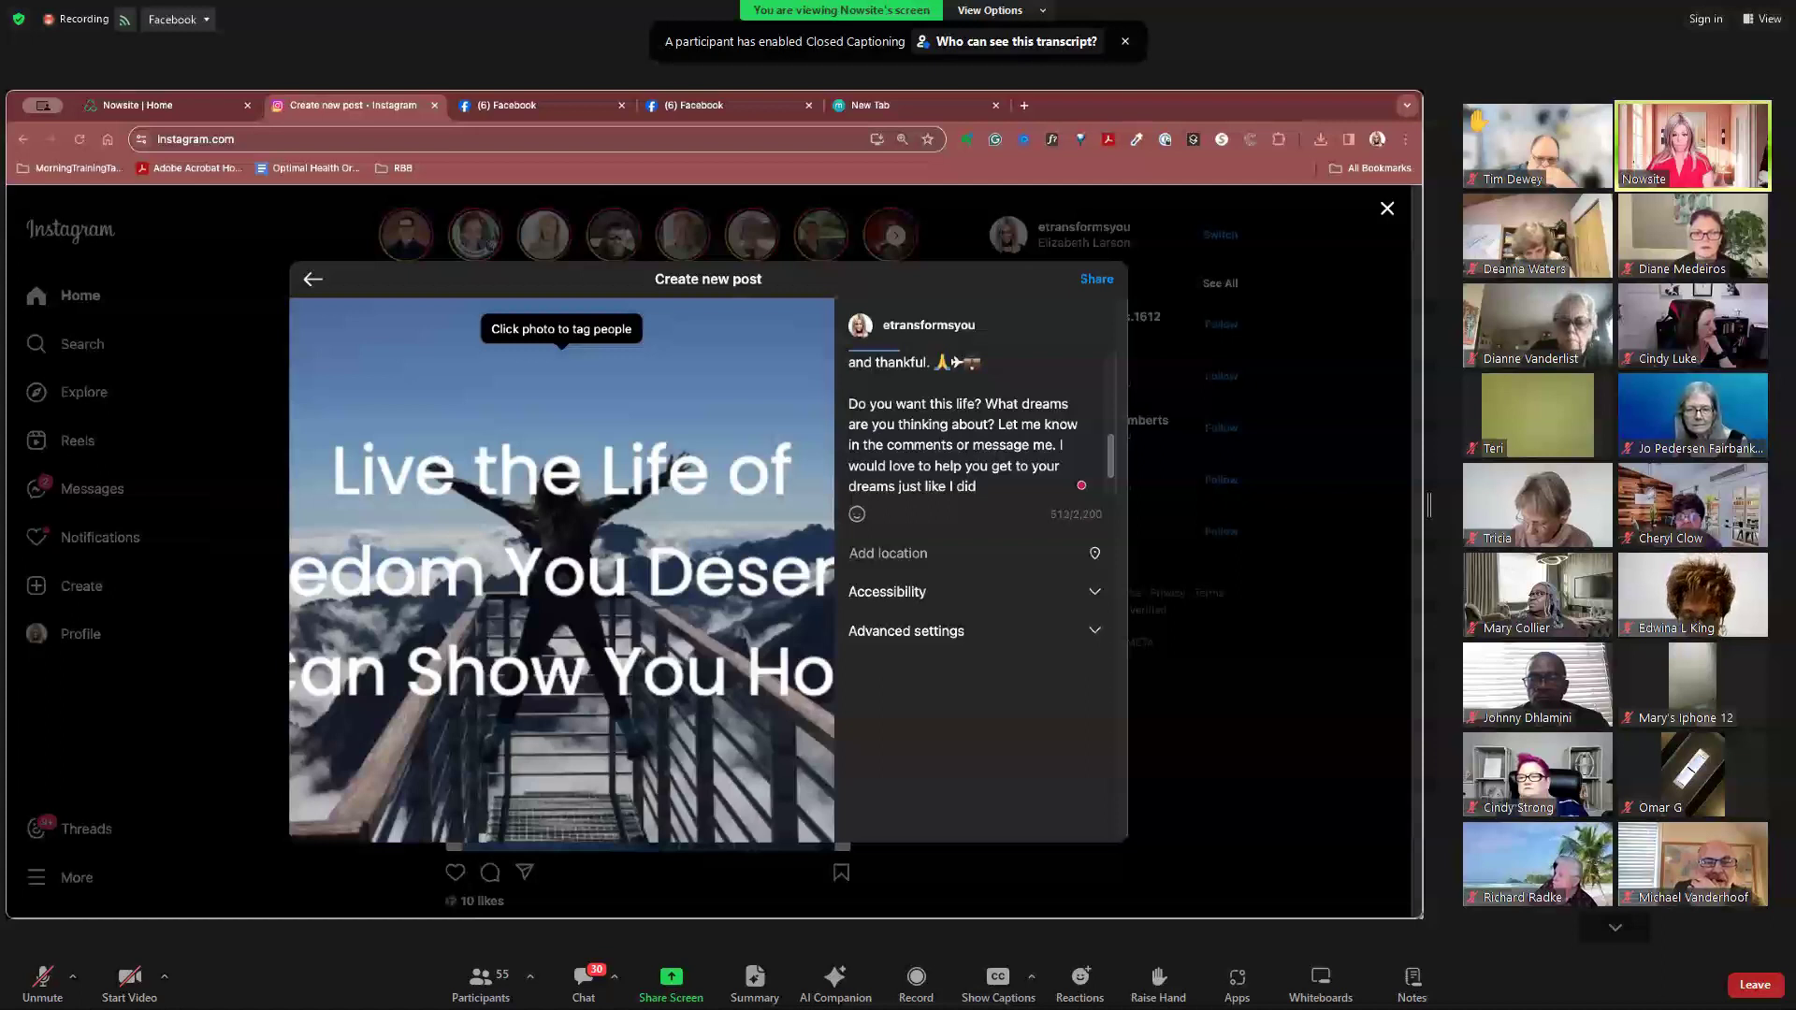
type("!")
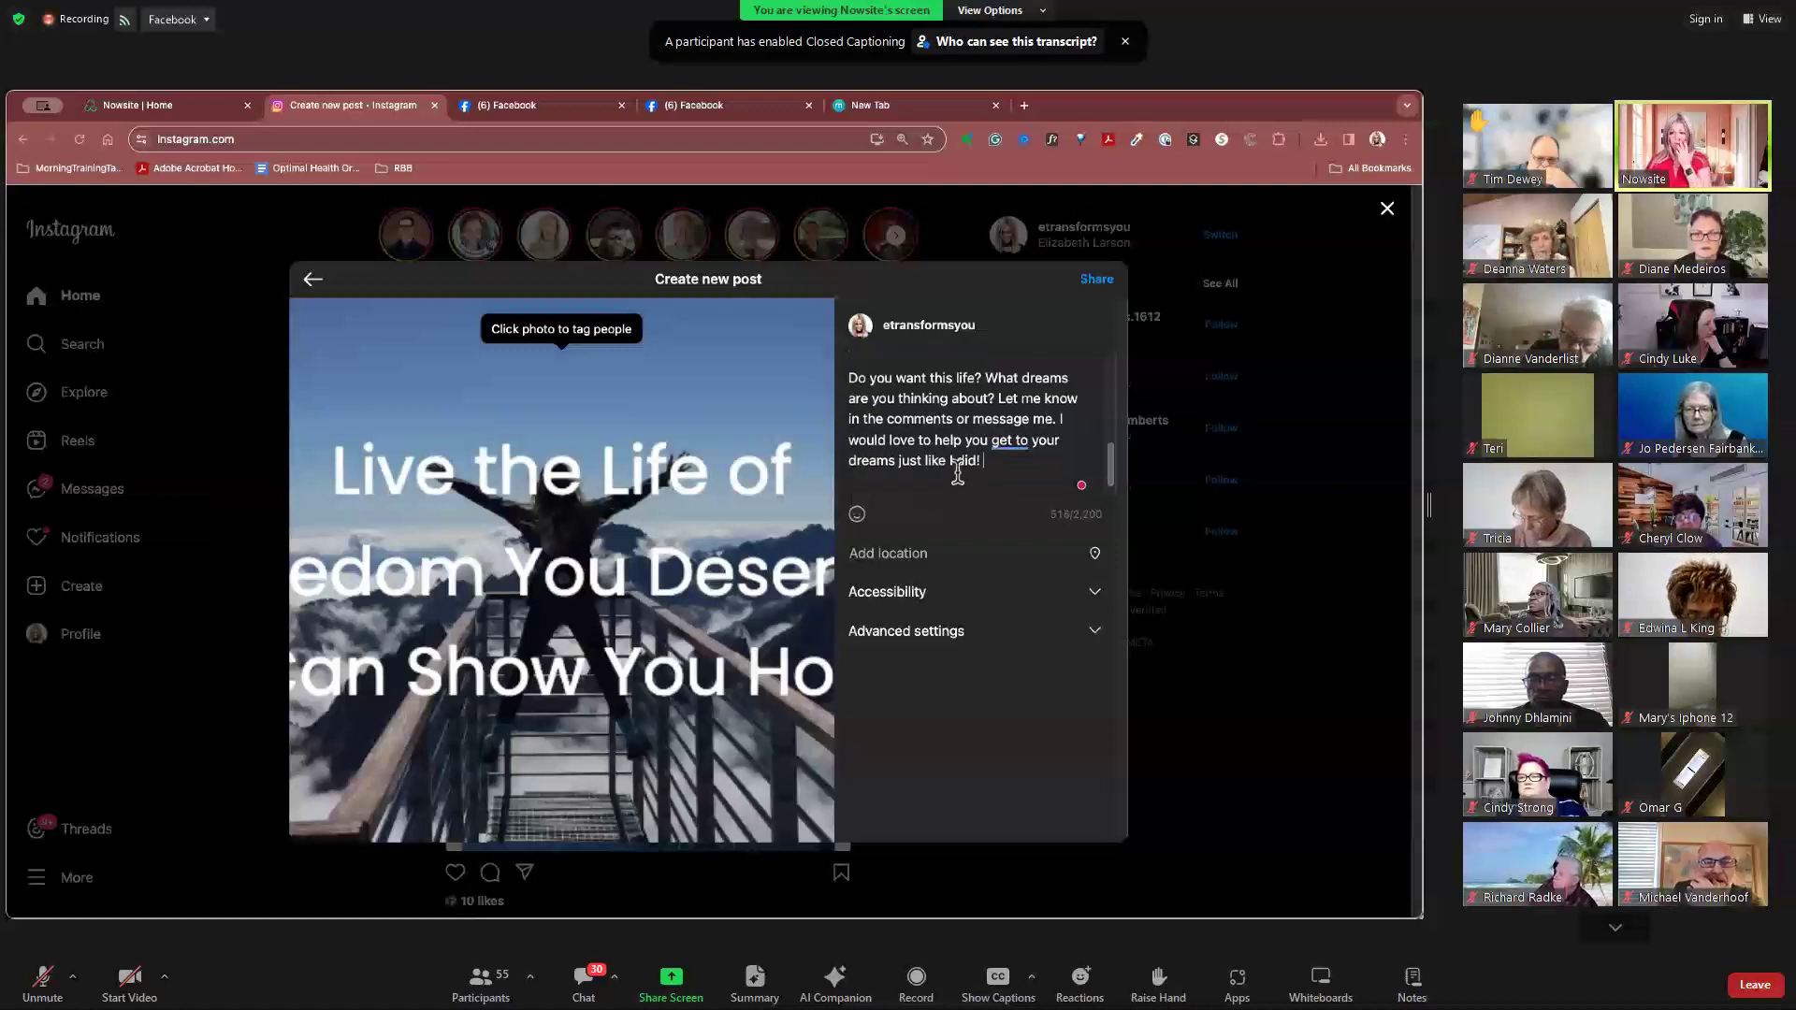
Step: In Nowsite, open the saved "Live in the Freedom You Deserve!" image in the editor, examine its overlay and text settings, and return to the post
mouse_move(987, 420)
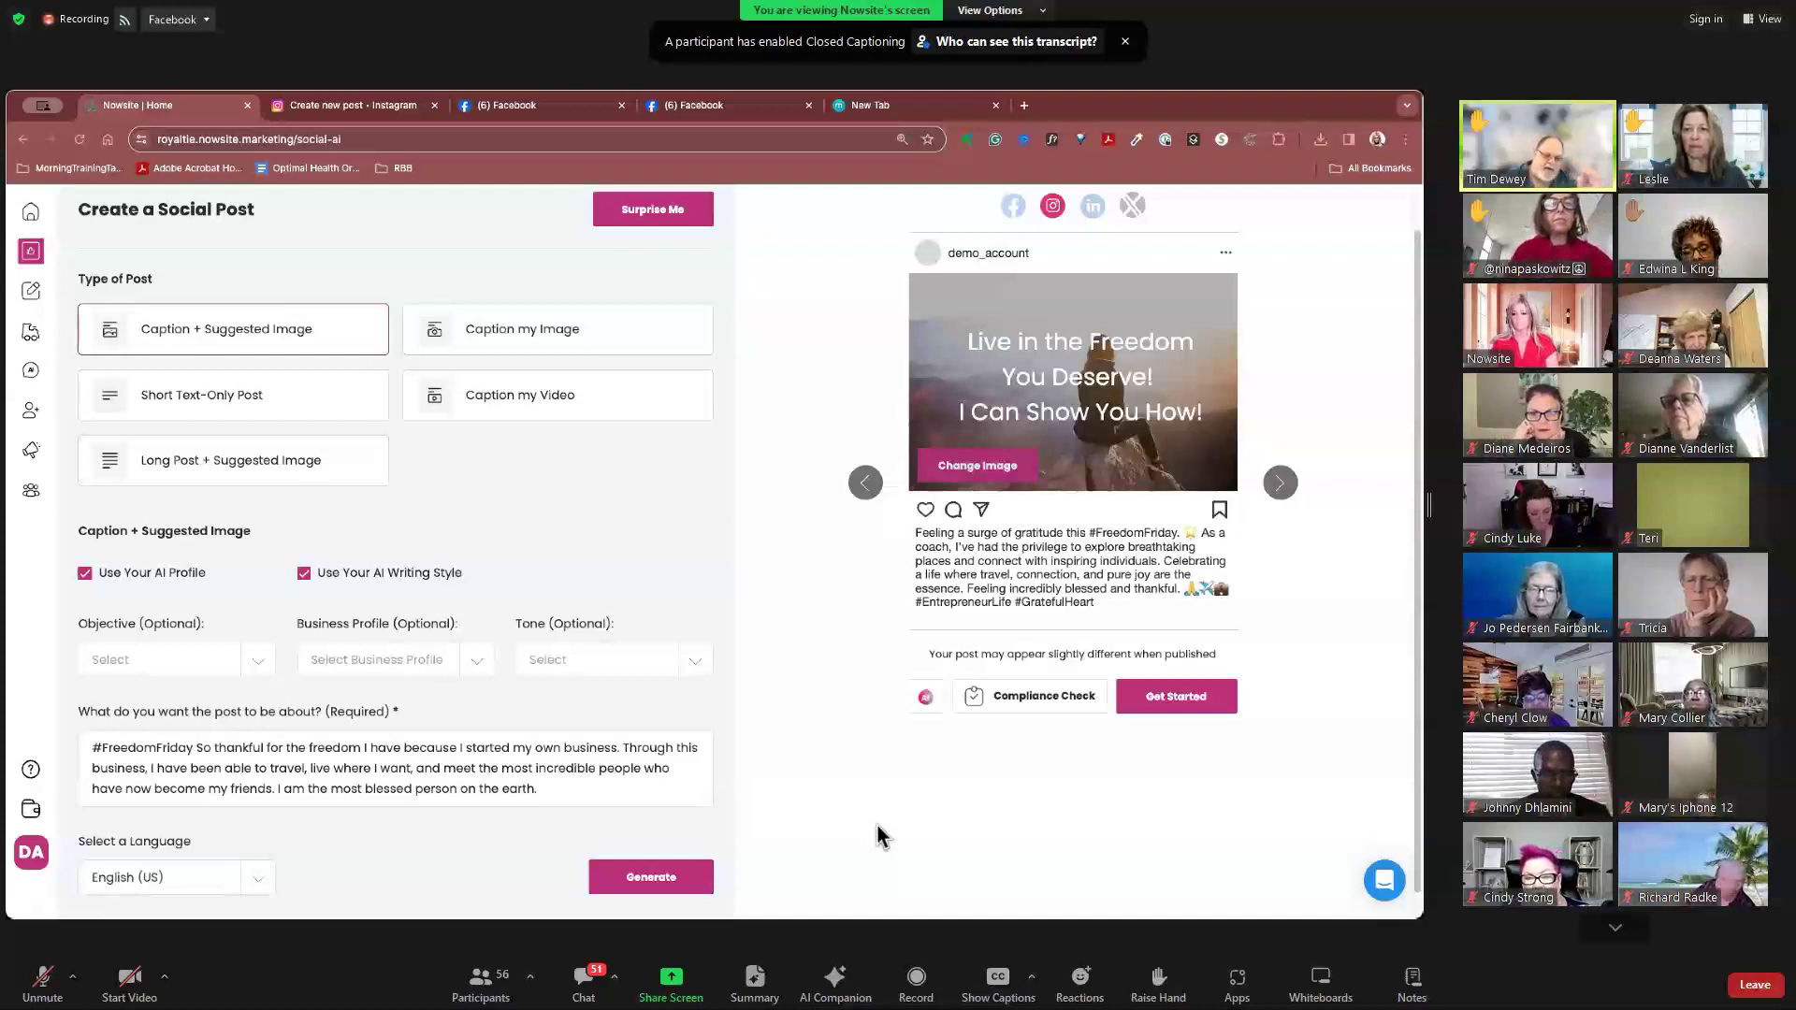
left_click(977, 473)
left_click(322, 329)
left_click(524, 481)
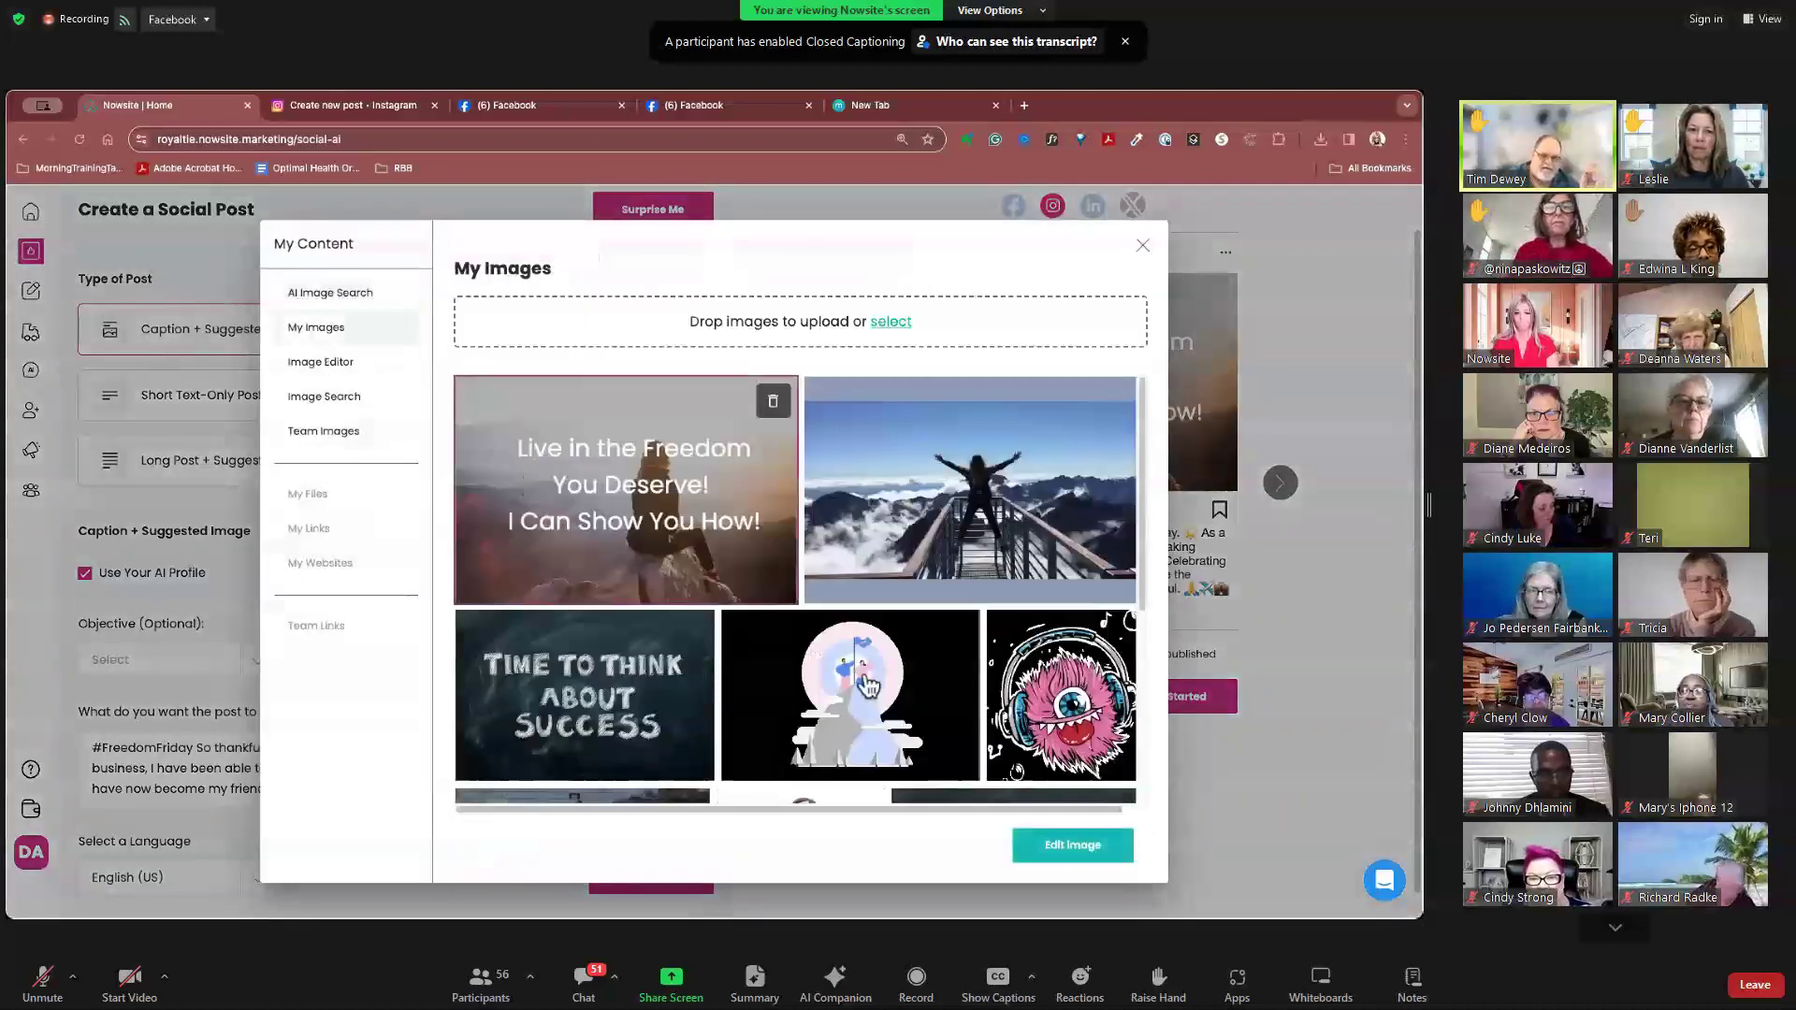
left_click(1083, 851)
left_click(511, 806)
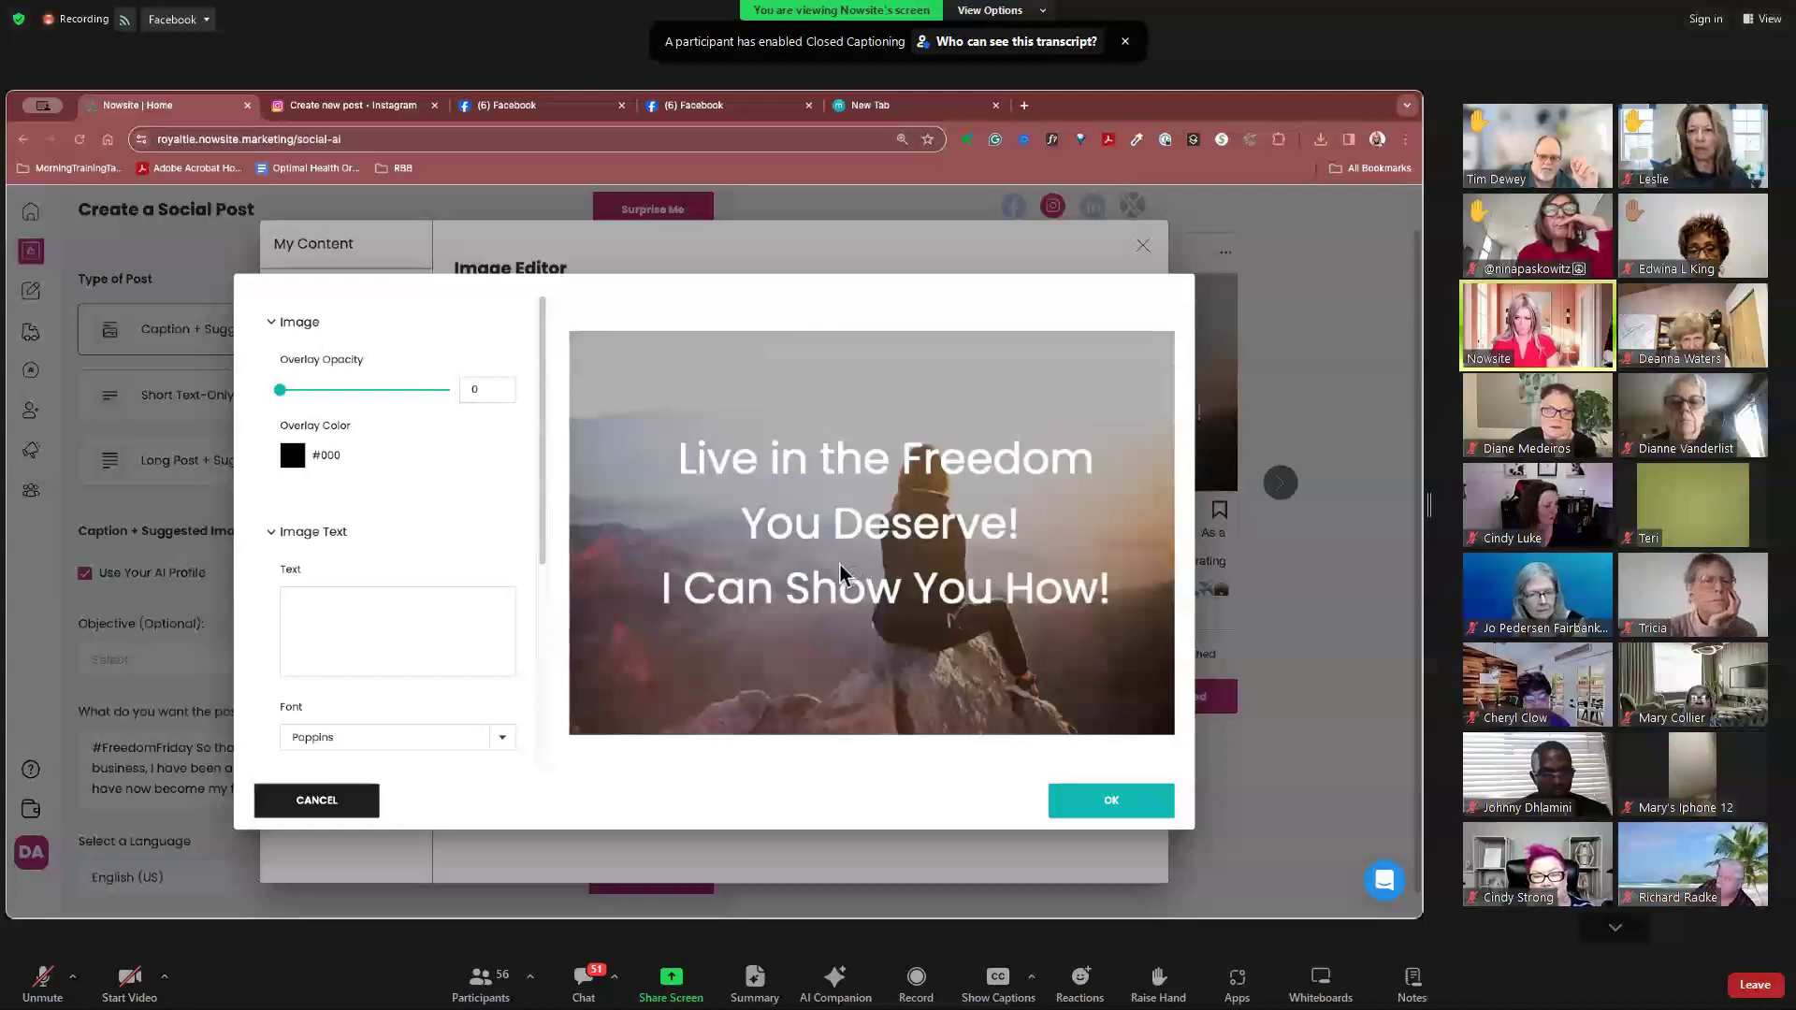
left_click(1134, 802)
left_click(326, 329)
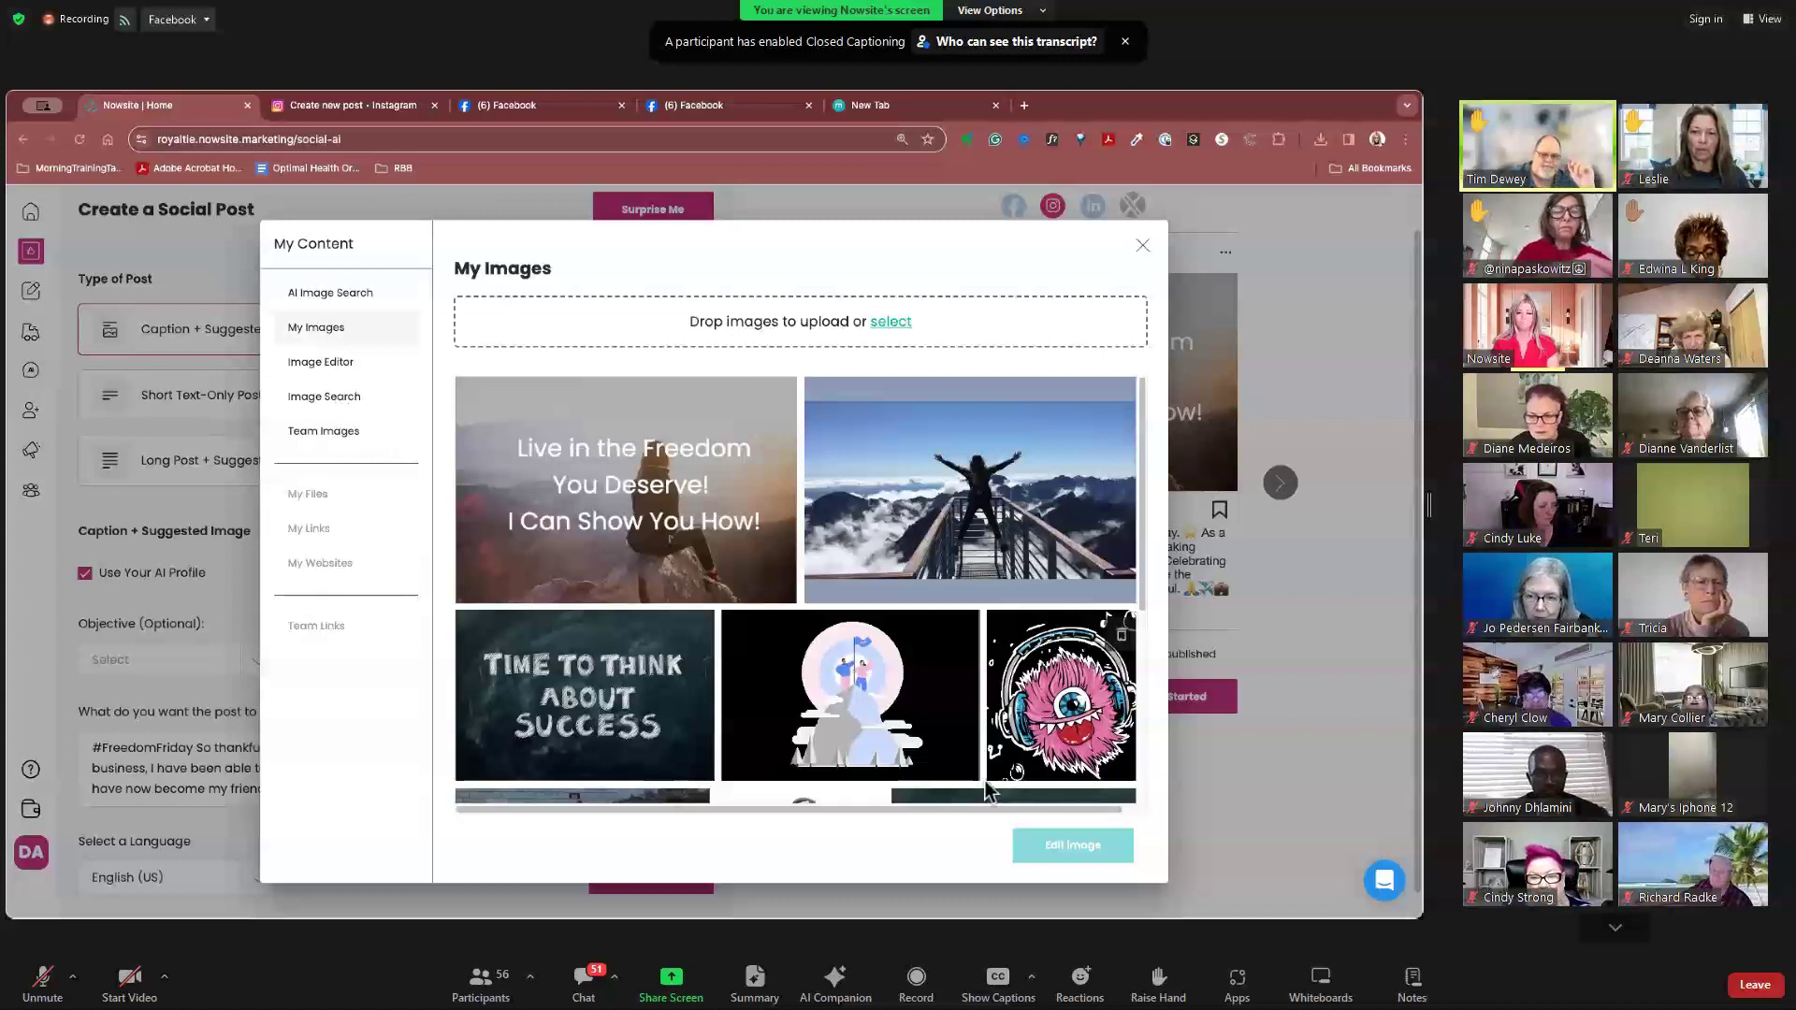
left_click(1145, 250)
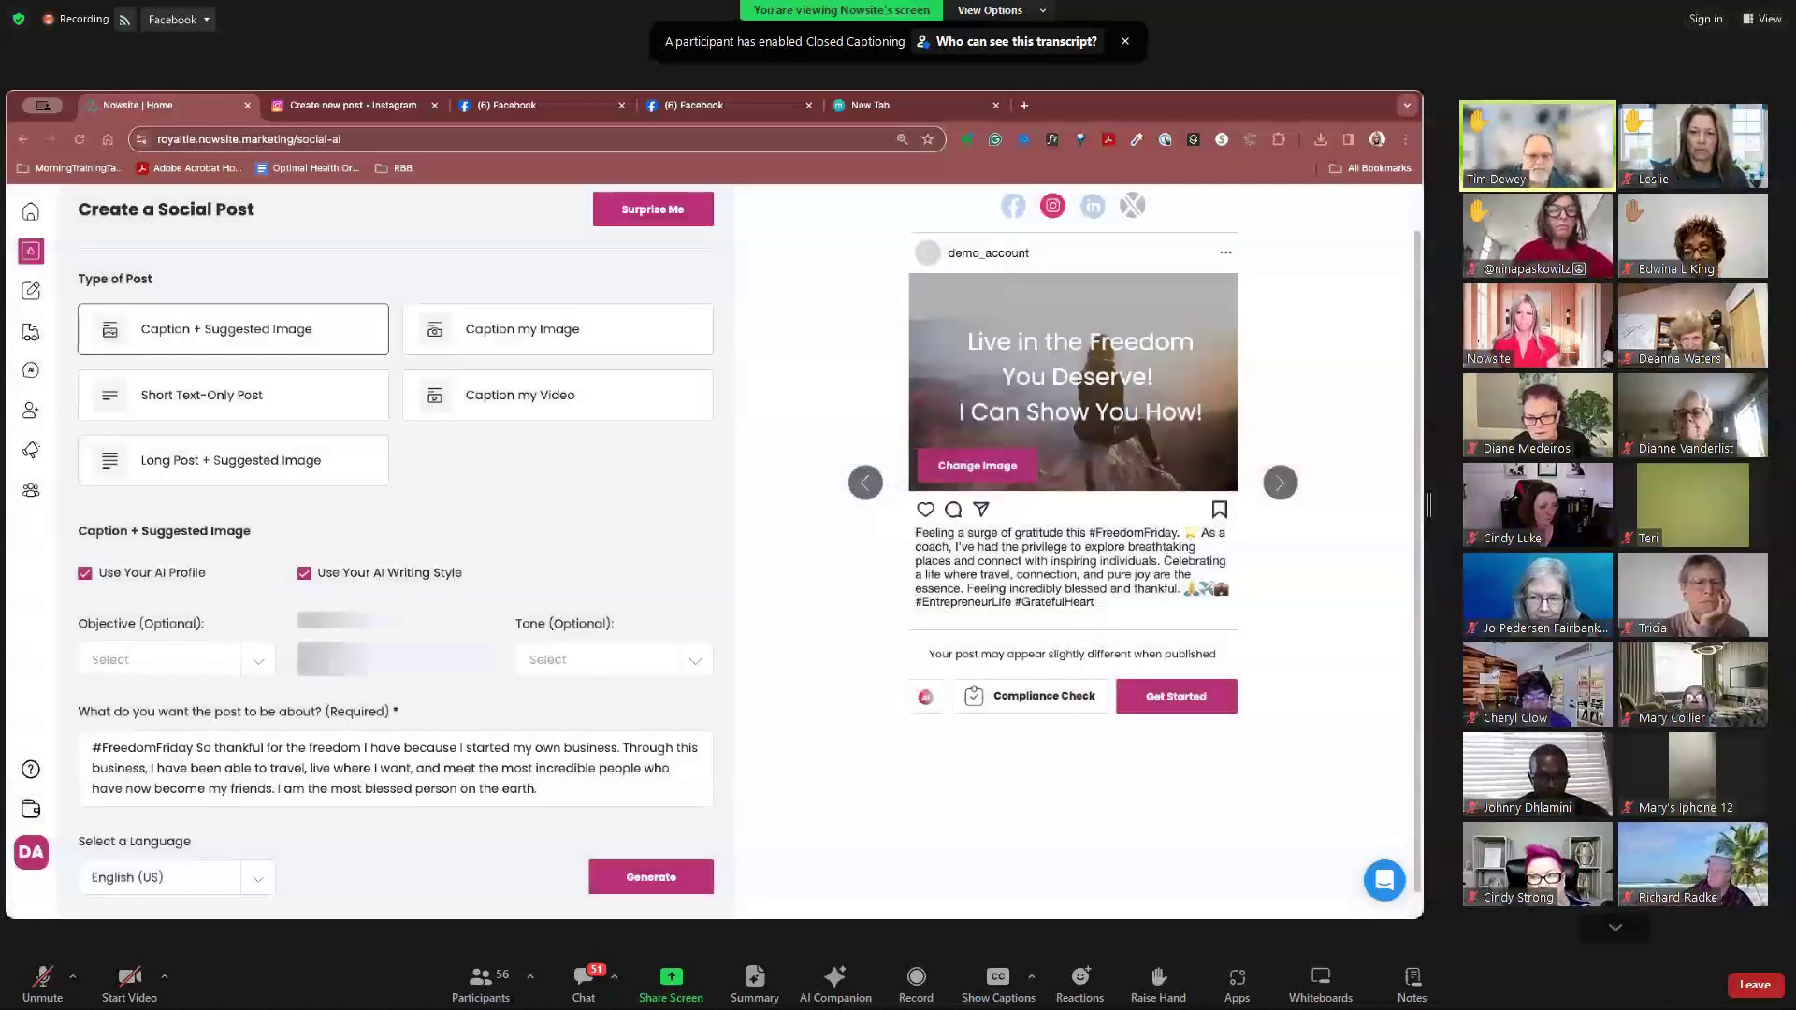